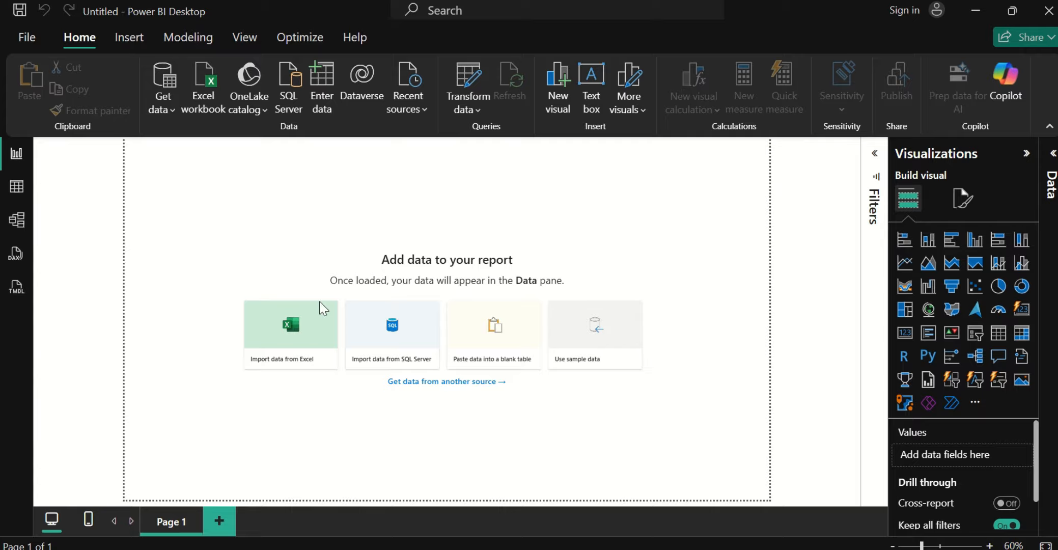
Step: Import the Excel workbook "Uncleaned Nigerian_Transport_Fare_Data set" from the "kept dat SET" folder
{"action": "left_click", "coordinate": [283, 349]}
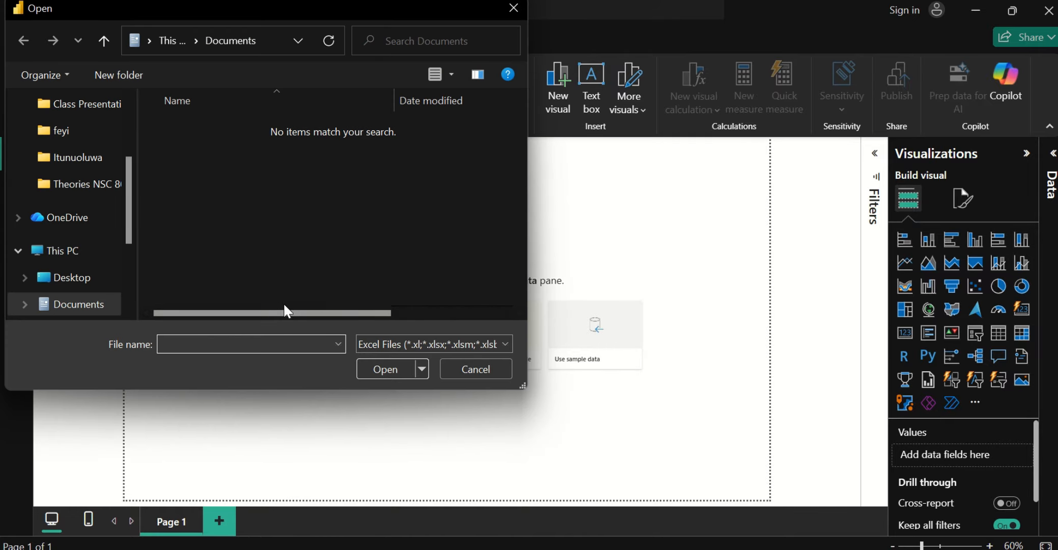
{"action": "left_click", "coordinate": [93, 136]}
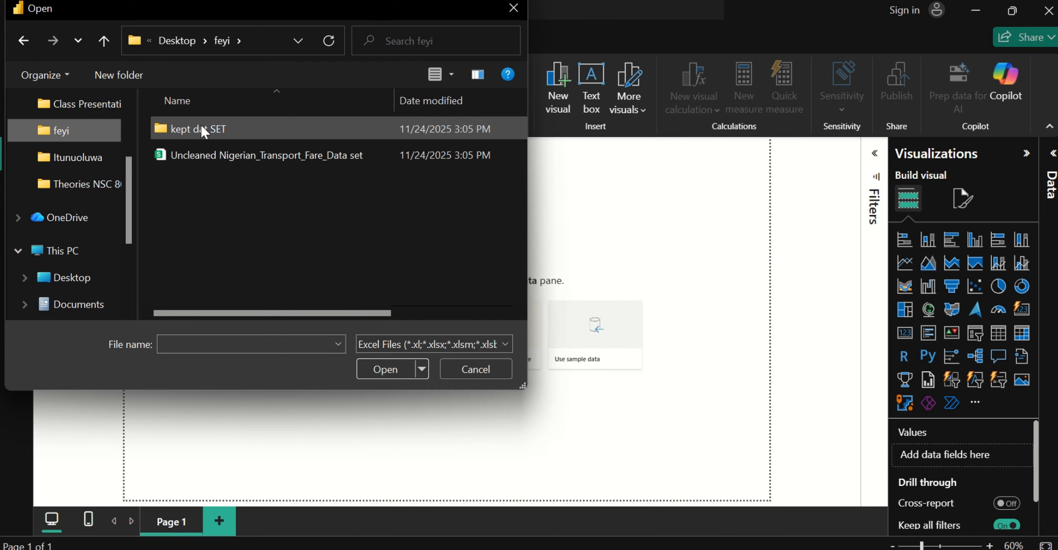
{"action": "double_click", "coordinate": [202, 129]}
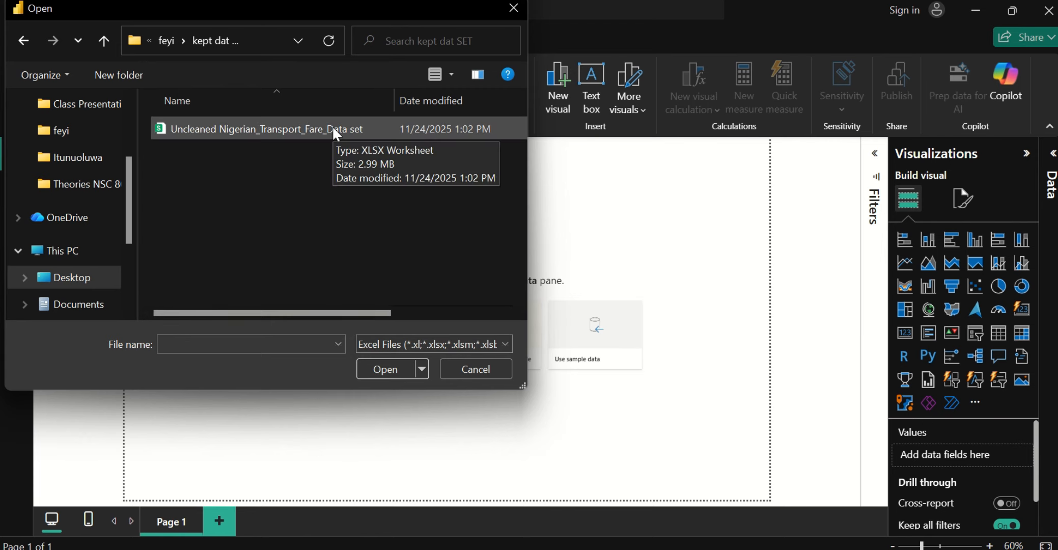
{"action": "left_click", "coordinate": [292, 133]}
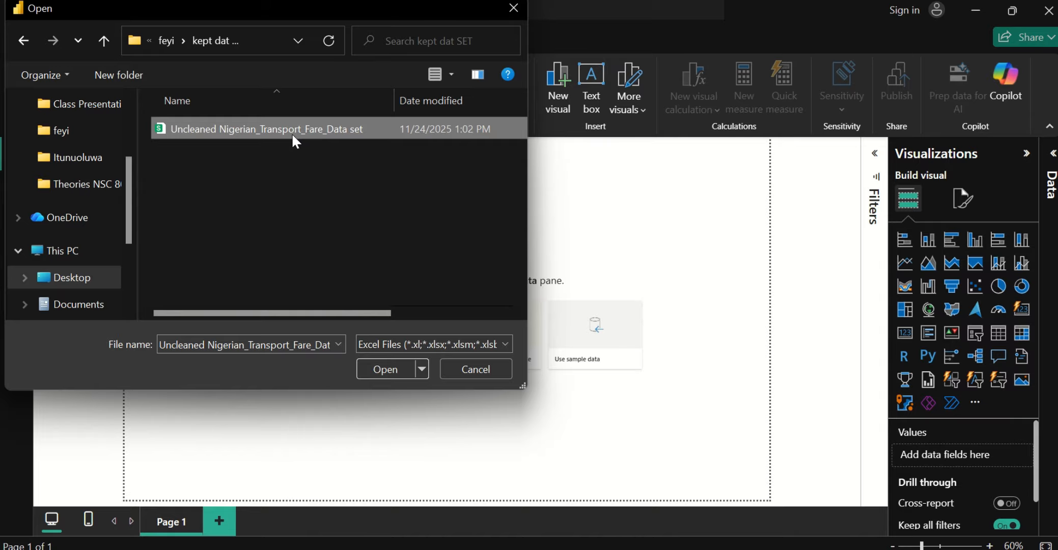
{"action": "left_click", "coordinate": [292, 133]}
{"action": "left_click", "coordinate": [370, 175]}
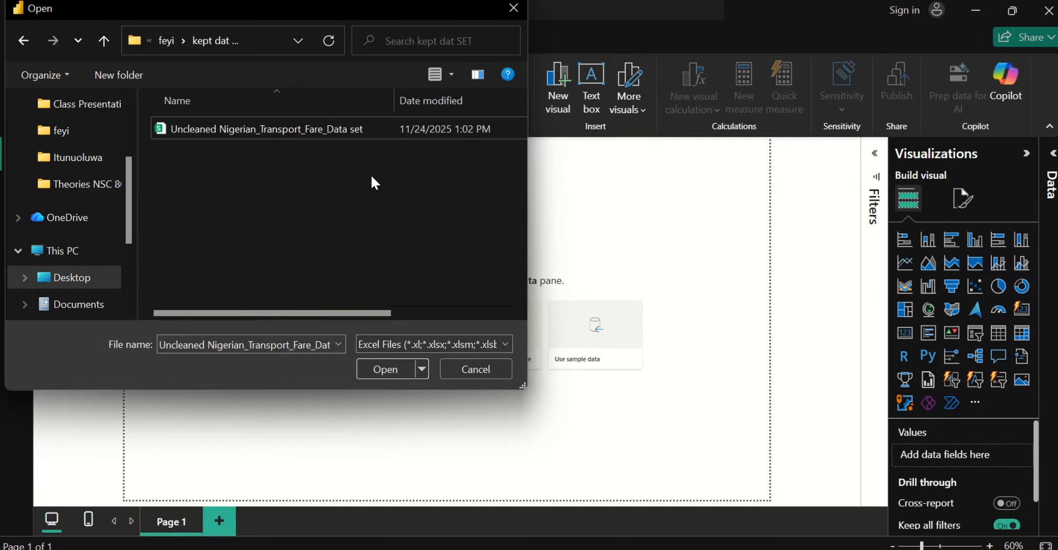
{"action": "double_click", "coordinate": [367, 128]}
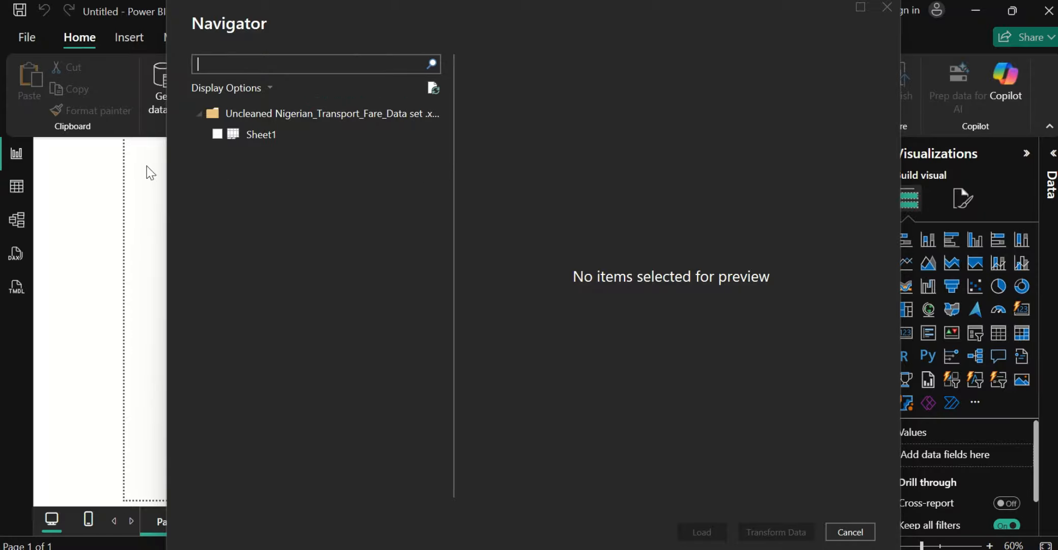
Step: Select Sheet1 of the workbook, preview its columns, and open it for transformation in Power Query Editor
{"action": "left_click", "coordinate": [217, 134]}
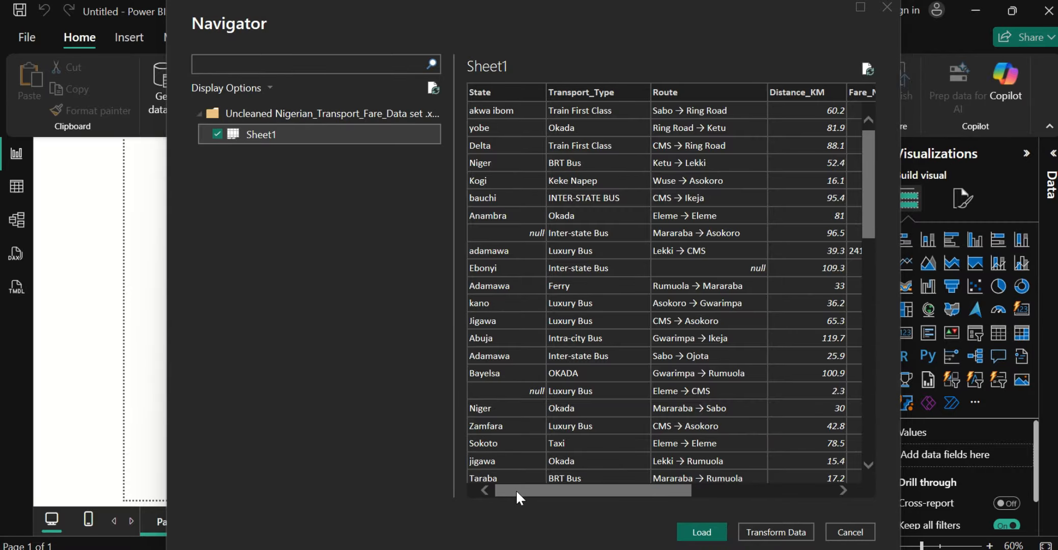
{"action": "left_click_drag", "start_coordinate": [515, 489], "coordinate": [651, 484]}
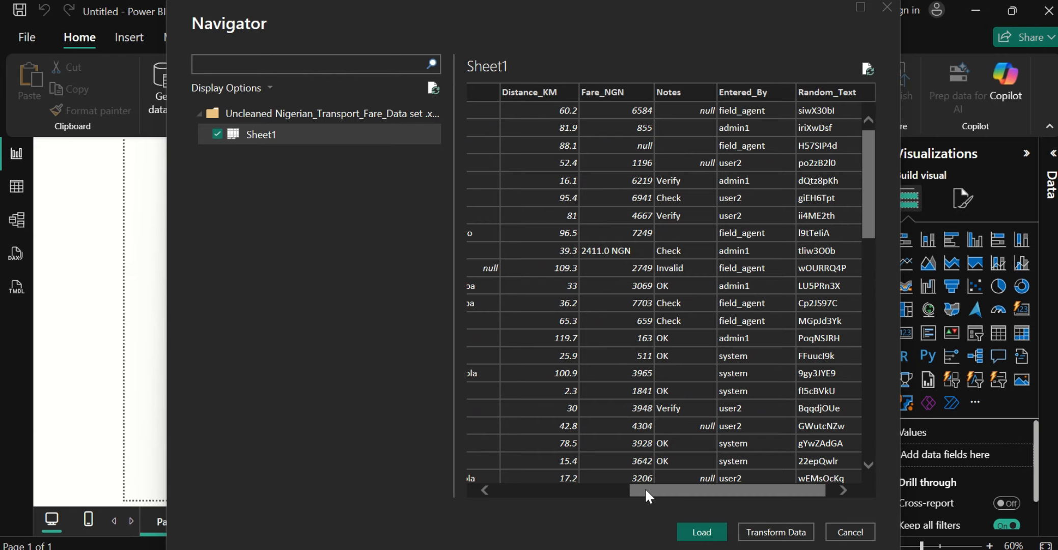
{"action": "left_click_drag", "start_coordinate": [645, 487], "coordinate": [480, 480]}
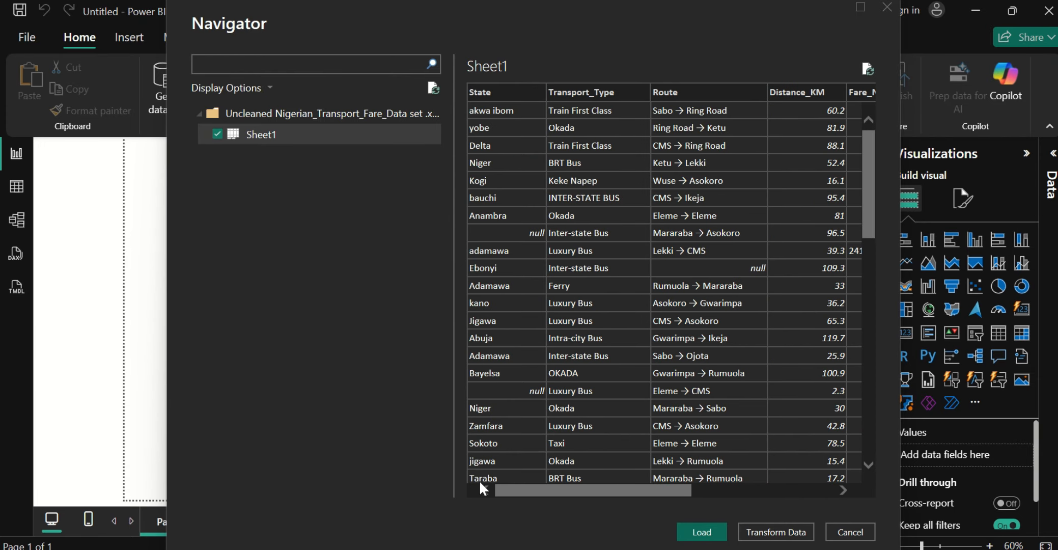
{"action": "left_click", "coordinate": [215, 134]}
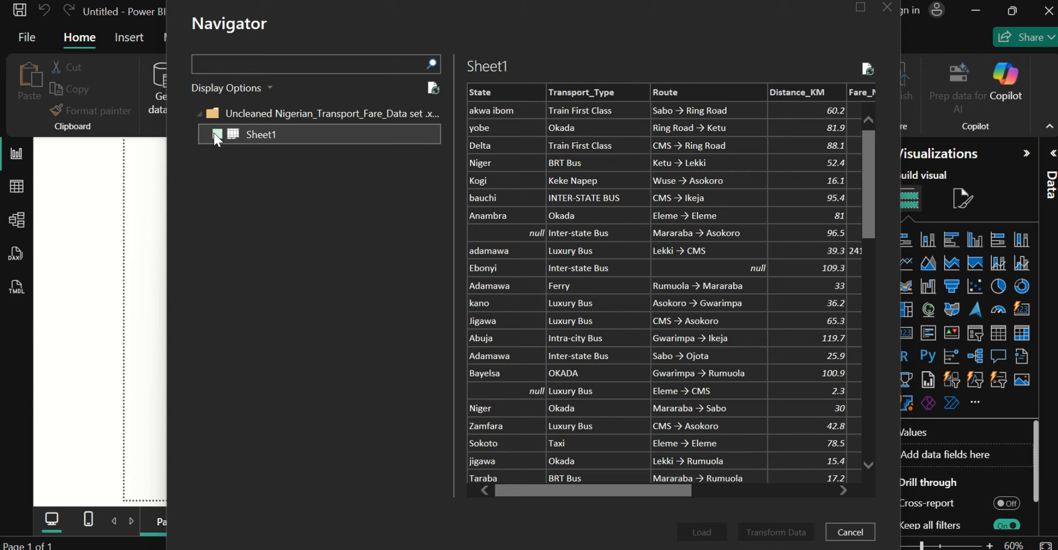
{"action": "left_click", "coordinate": [216, 135]}
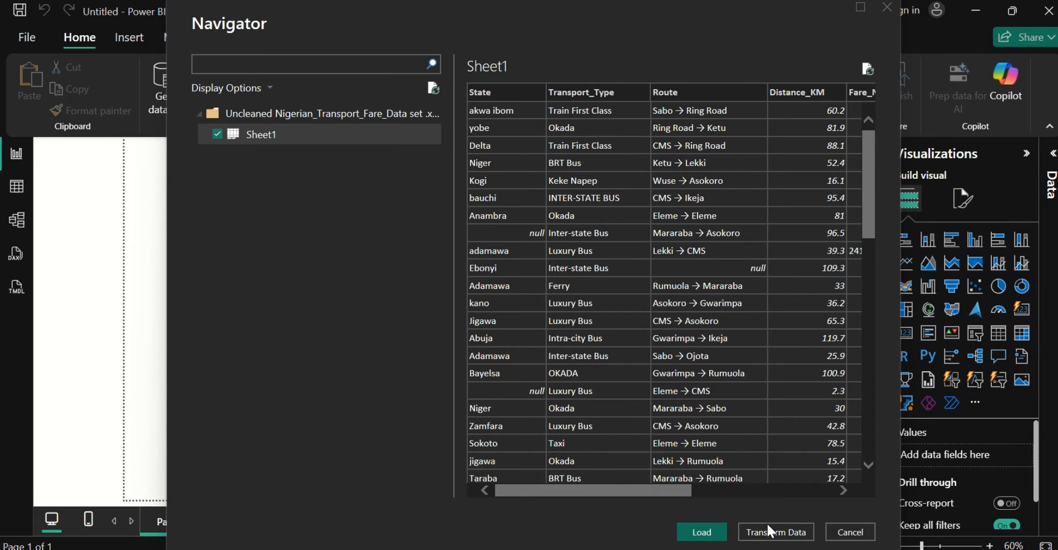
{"action": "left_click_drag", "start_coordinate": [686, 490], "coordinate": [648, 490]}
{"action": "left_click", "coordinate": [757, 529]}
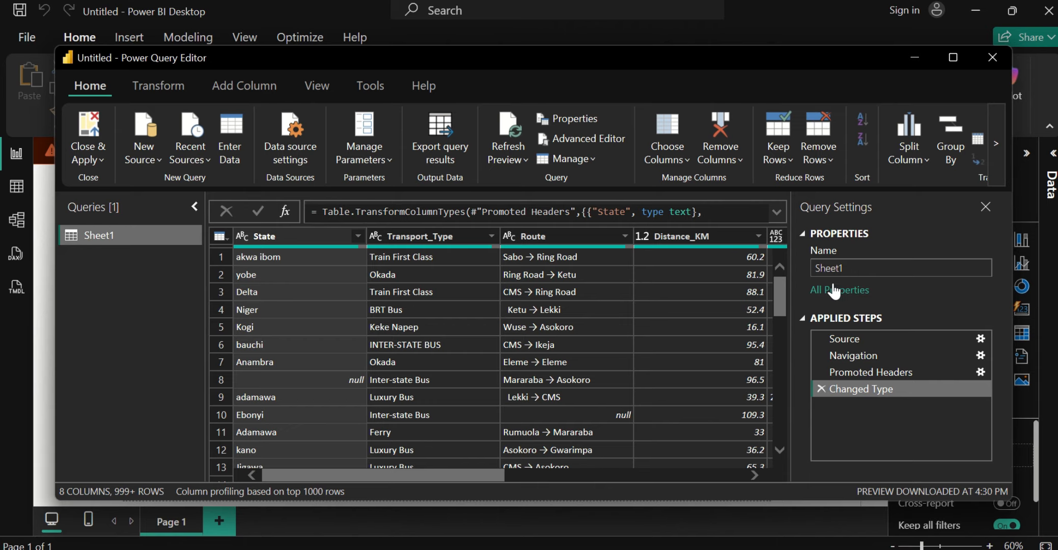
Step: Look through the rows of Sheet1 and maximize the Power Query Editor window
{"action": "left_click_drag", "start_coordinate": [780, 290], "coordinate": [769, 471]}
{"action": "scroll", "coordinate": [769, 469], "scroll_direction": "down", "scroll_amount": 15}
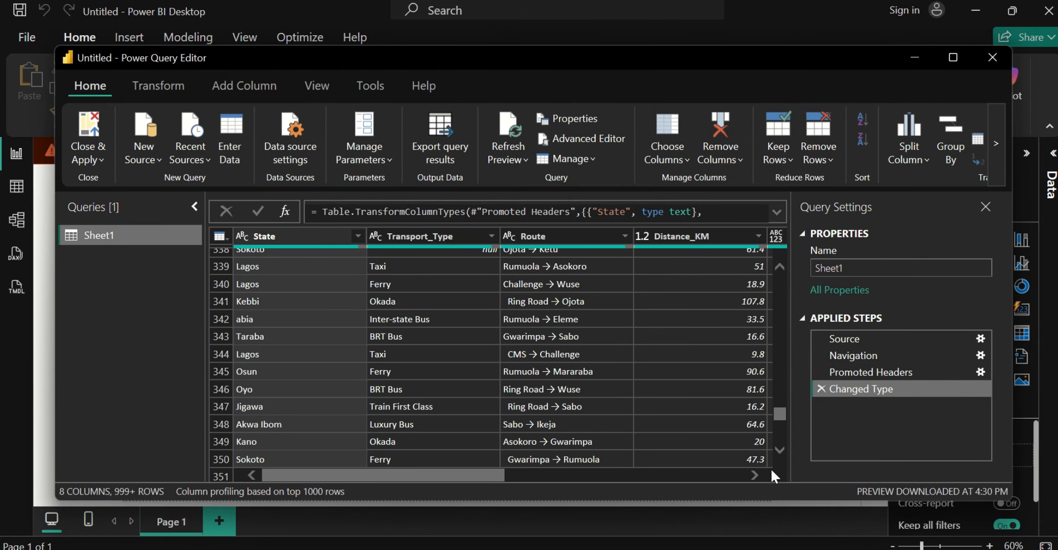
{"action": "scroll", "coordinate": [772, 435], "scroll_direction": "down", "scroll_amount": 20}
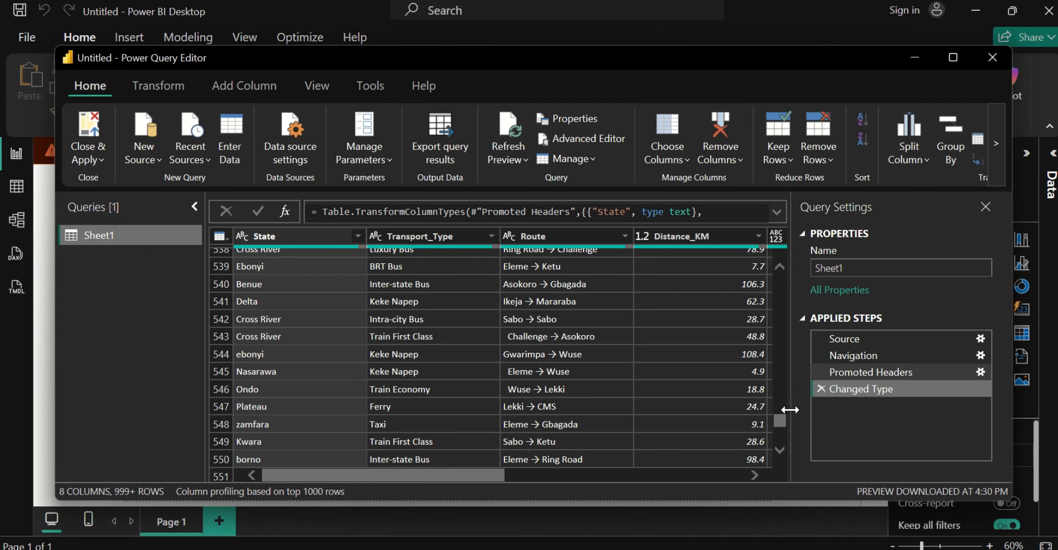
{"action": "left_click_drag", "start_coordinate": [780, 417], "coordinate": [758, 273]}
{"action": "left_click", "coordinate": [759, 274]}
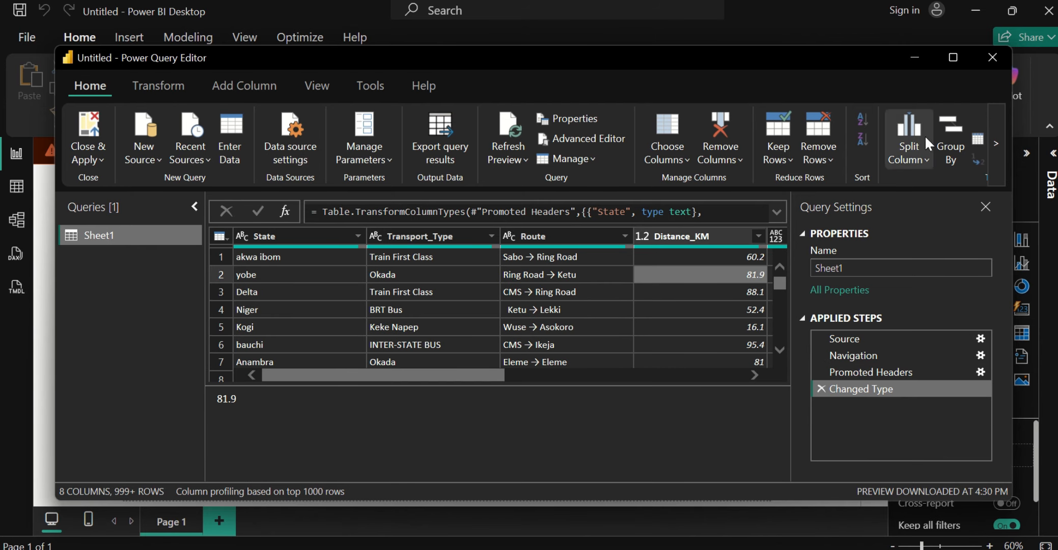
{"action": "left_click", "coordinate": [948, 54]}
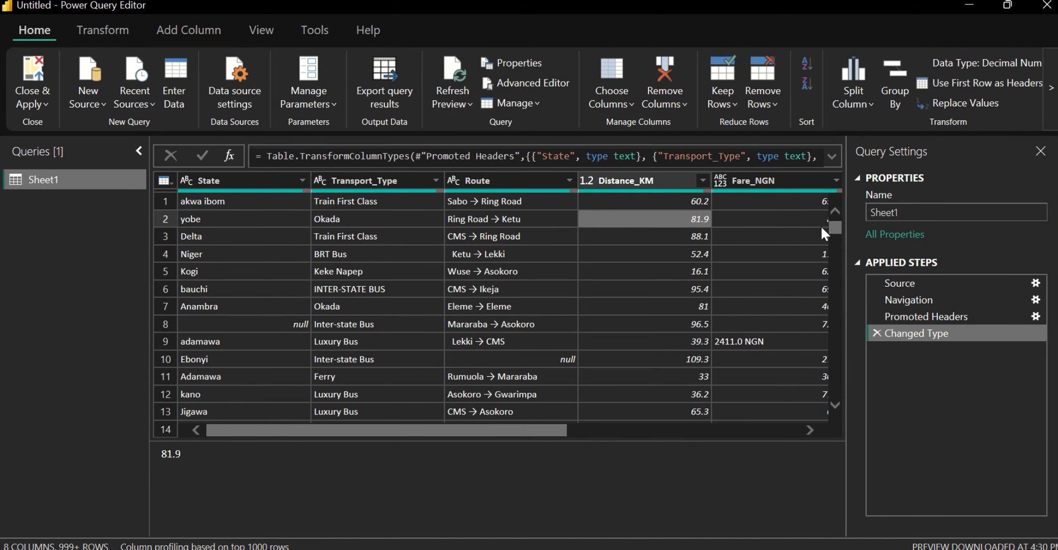
{"action": "mouse_move", "coordinate": [830, 228]}
{"action": "left_mouse_down"}
{"action": "mouse_move", "coordinate": [832, 321]}
{"action": "mouse_move", "coordinate": [845, 256]}
{"action": "mouse_move", "coordinate": [838, 211]}
{"action": "left_mouse_up"}
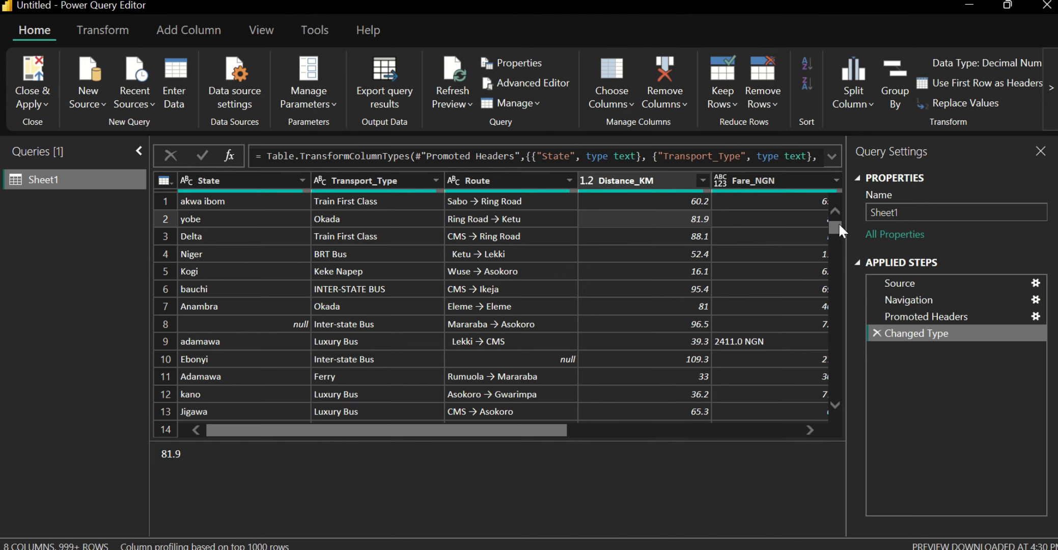
{"action": "left_click_drag", "start_coordinate": [839, 223], "coordinate": [830, 255]}
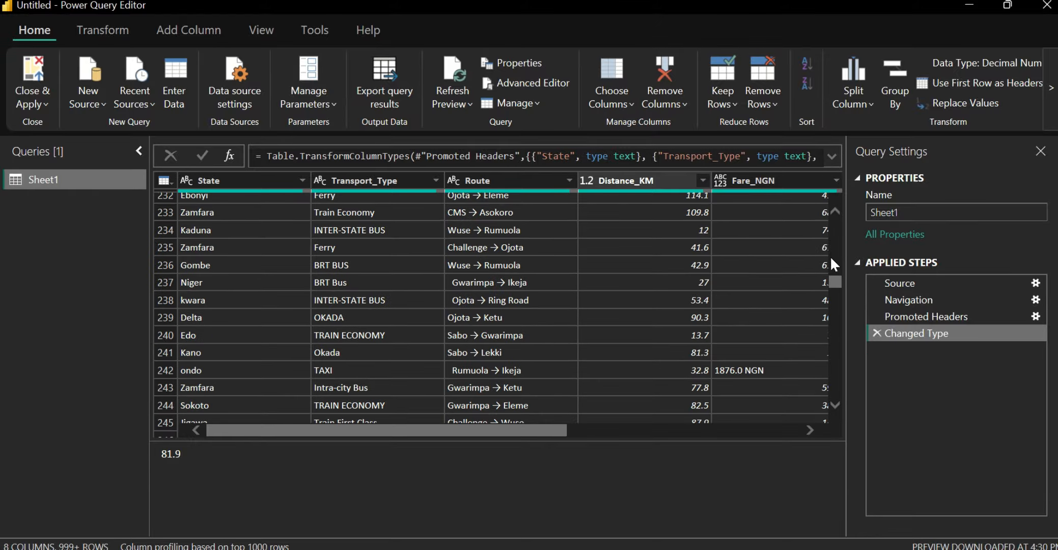
{"action": "left_click", "coordinate": [110, 31]}
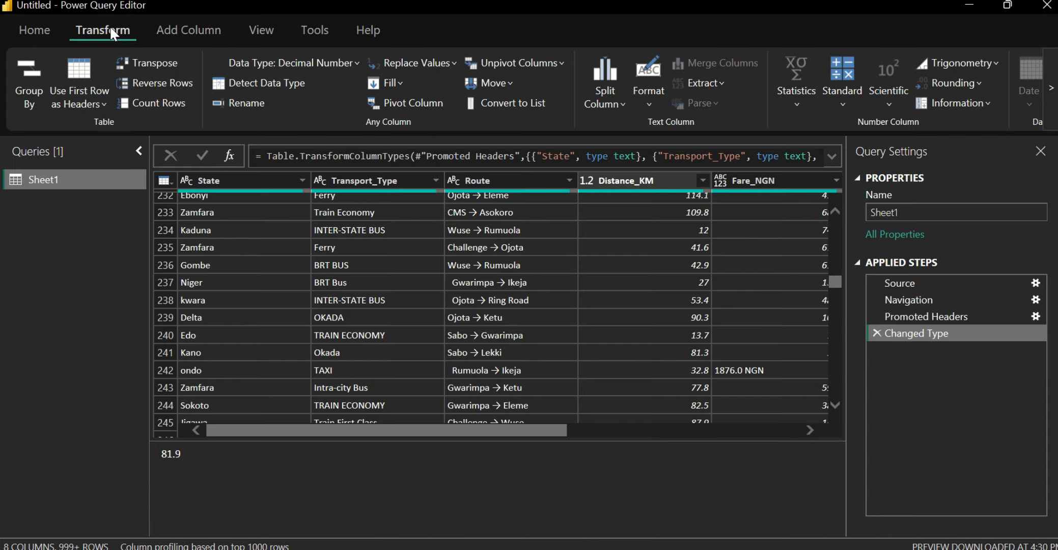
{"action": "left_click", "coordinate": [47, 31]}
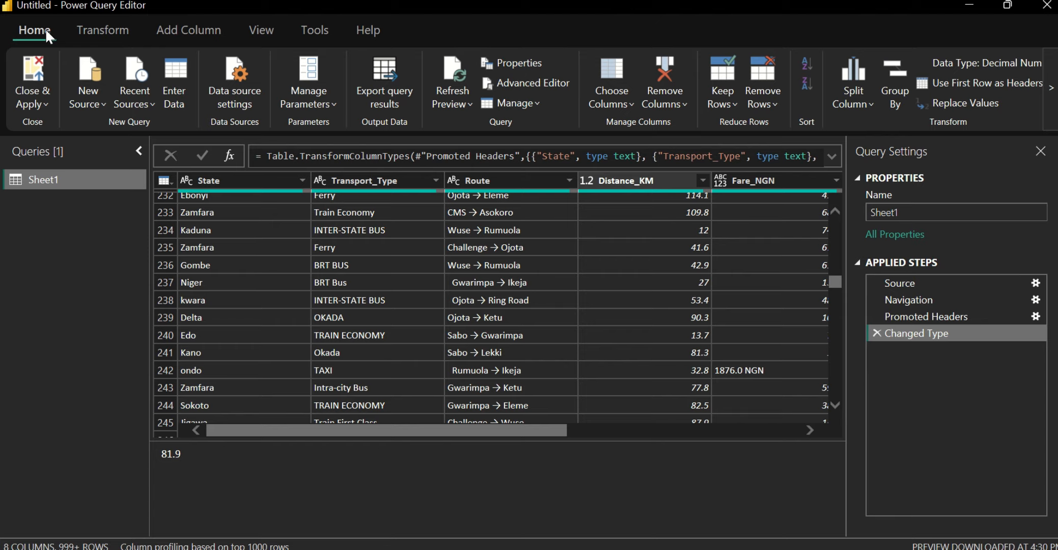
{"action": "left_click", "coordinate": [80, 33]}
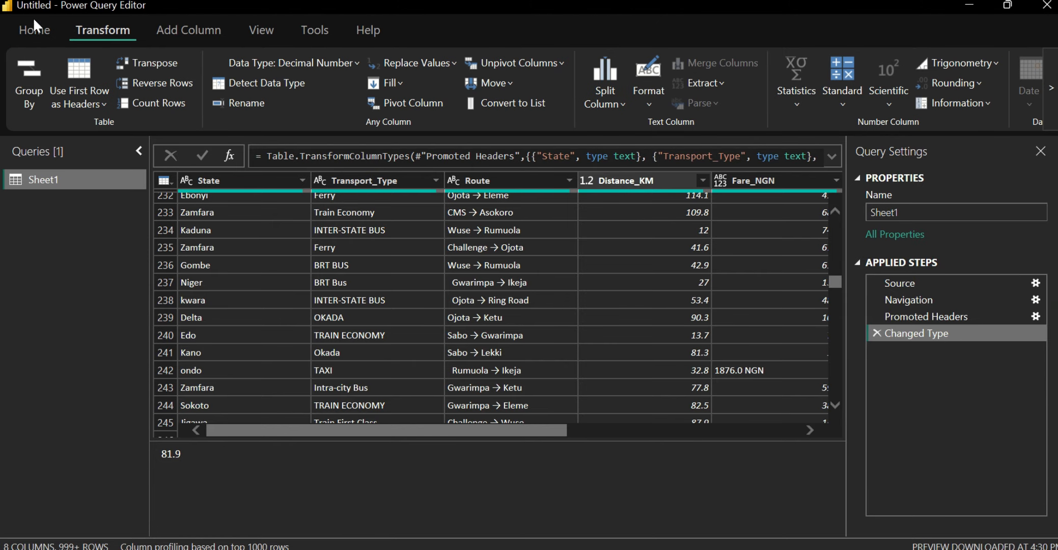
{"action": "left_click", "coordinate": [40, 33]}
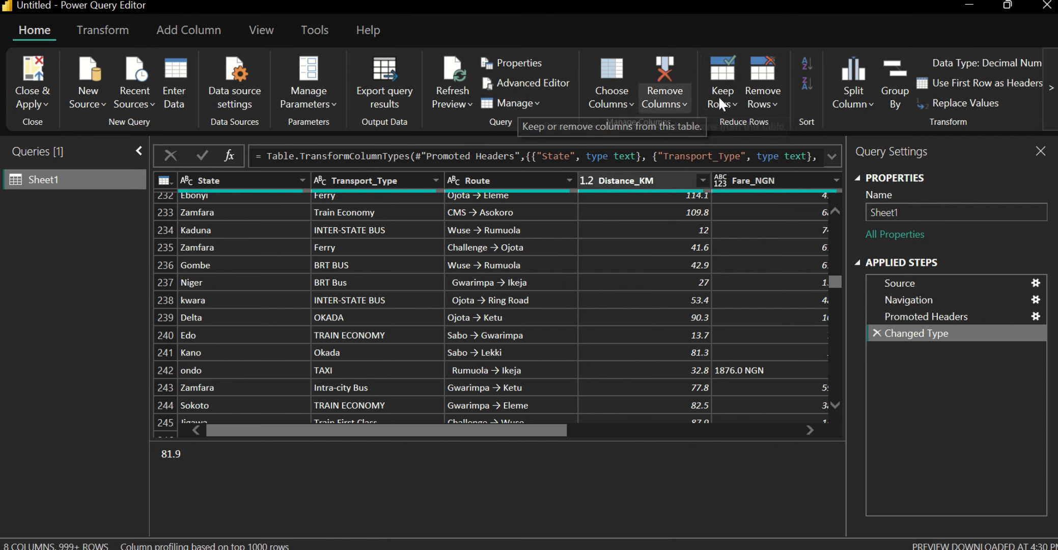
{"action": "left_click", "coordinate": [126, 26]}
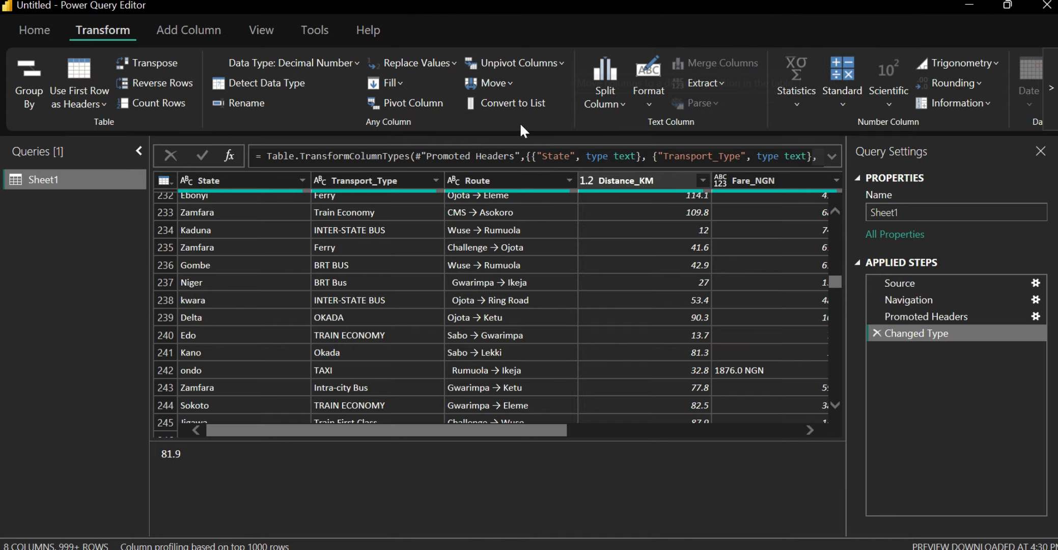
{"action": "left_click", "coordinate": [211, 29]}
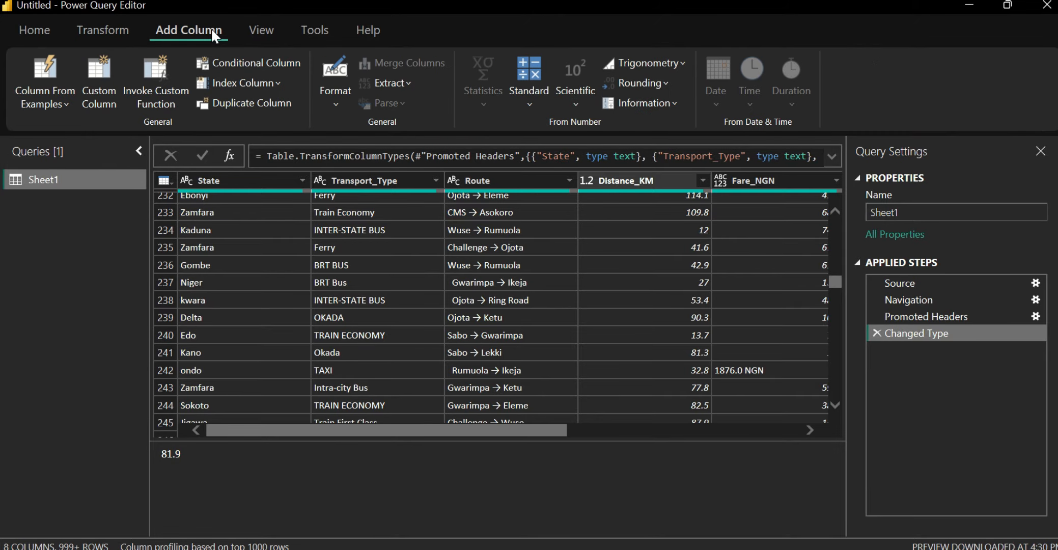
{"action": "left_click", "coordinate": [270, 35]}
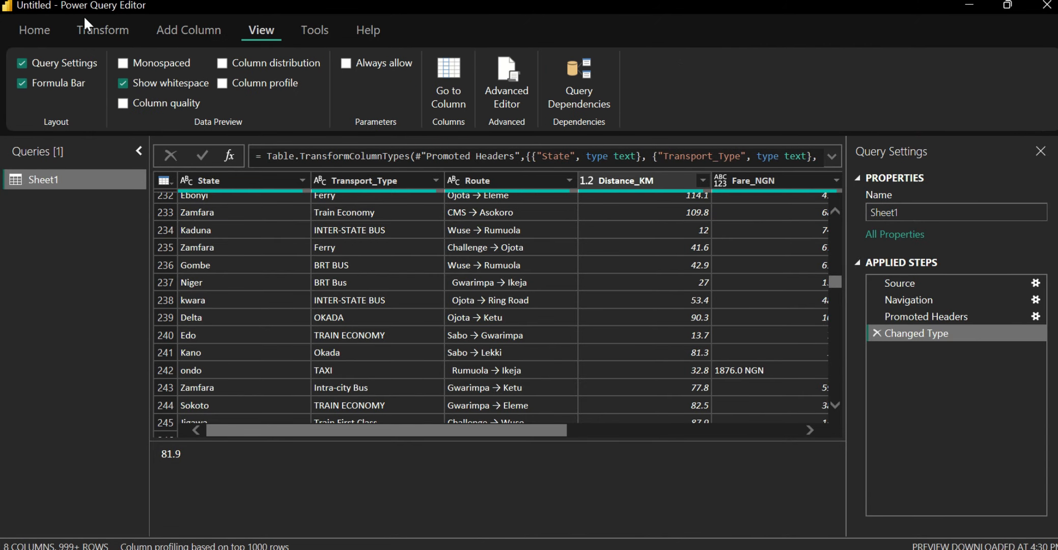
{"action": "left_click", "coordinate": [49, 29]}
{"action": "left_click", "coordinate": [89, 29]}
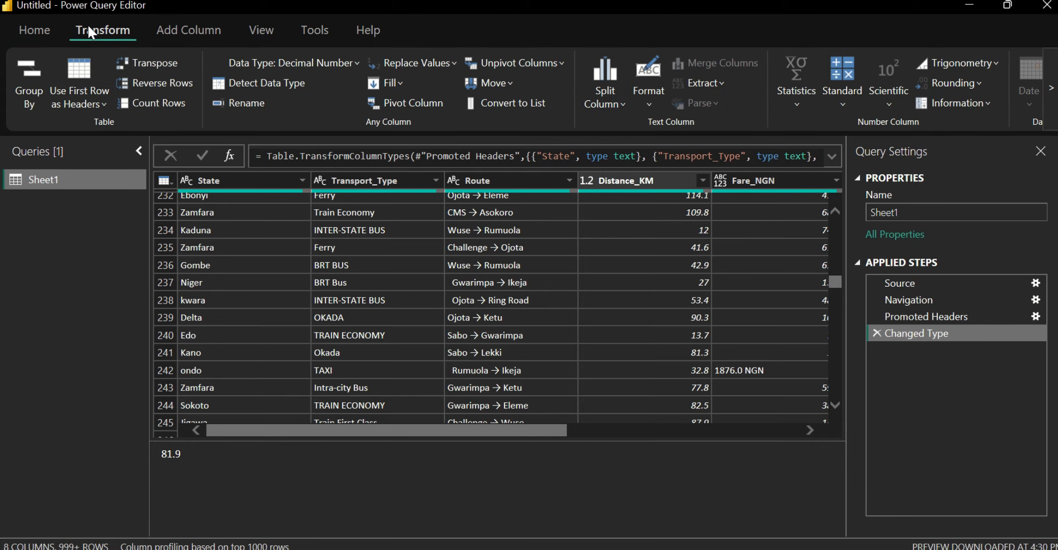
{"action": "left_click", "coordinate": [42, 28]}
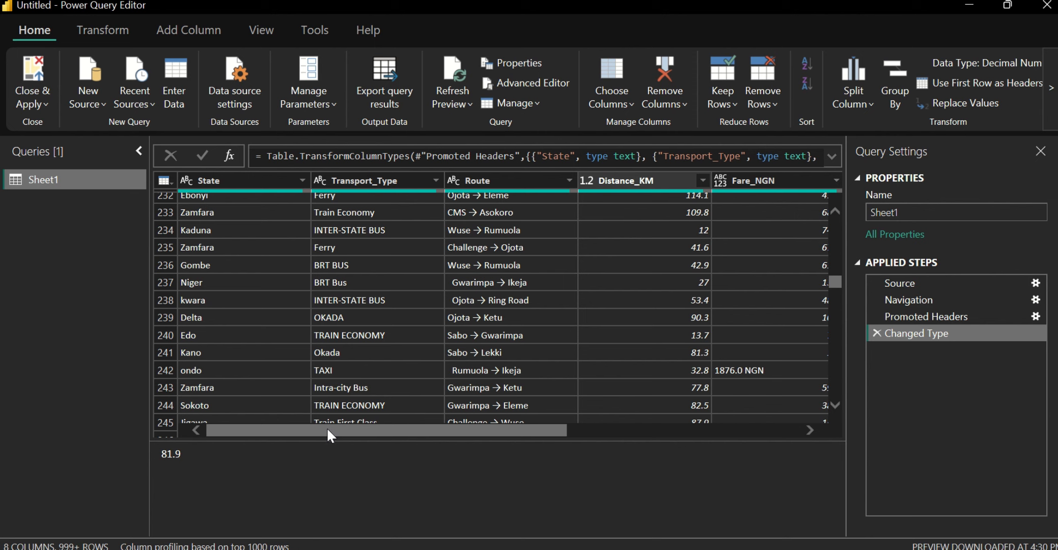
Step: Review all Sheet1 columns from State to Random_Text for inconsistent, missing or unneeded data
{"action": "left_click_drag", "start_coordinate": [328, 429], "coordinate": [371, 427]}
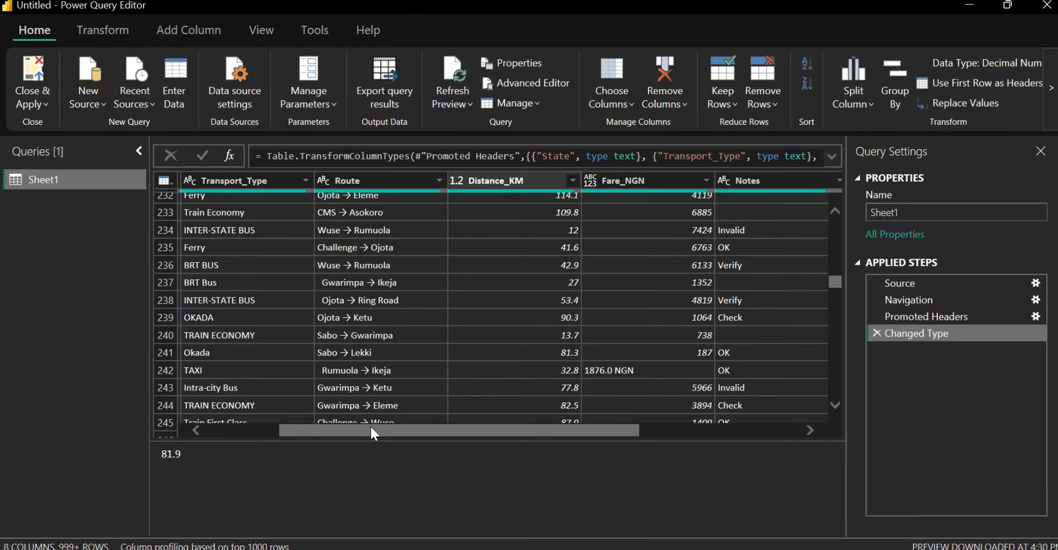
{"action": "left_click_drag", "start_coordinate": [371, 427], "coordinate": [260, 412]}
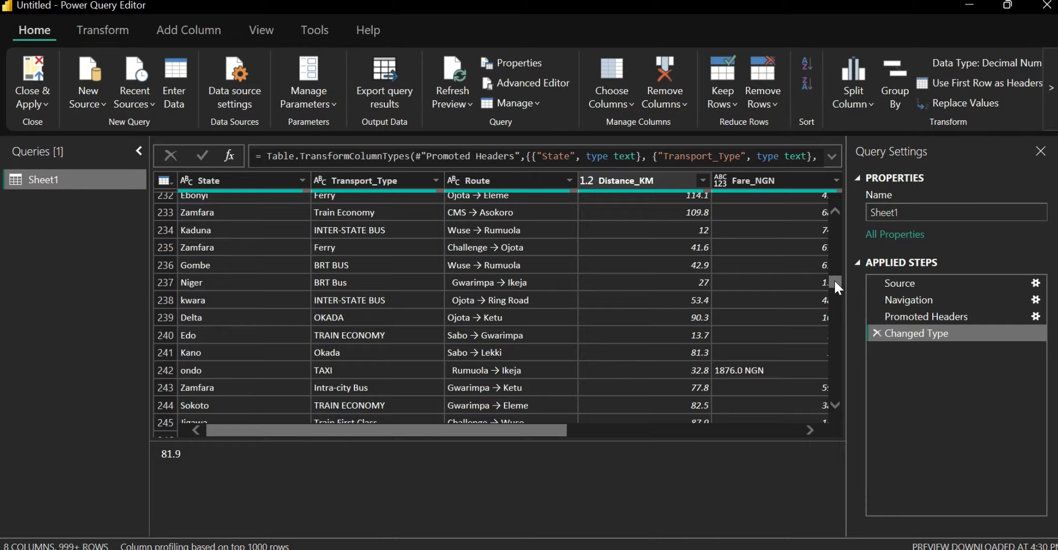
{"action": "left_click_drag", "start_coordinate": [834, 280], "coordinate": [819, 206]}
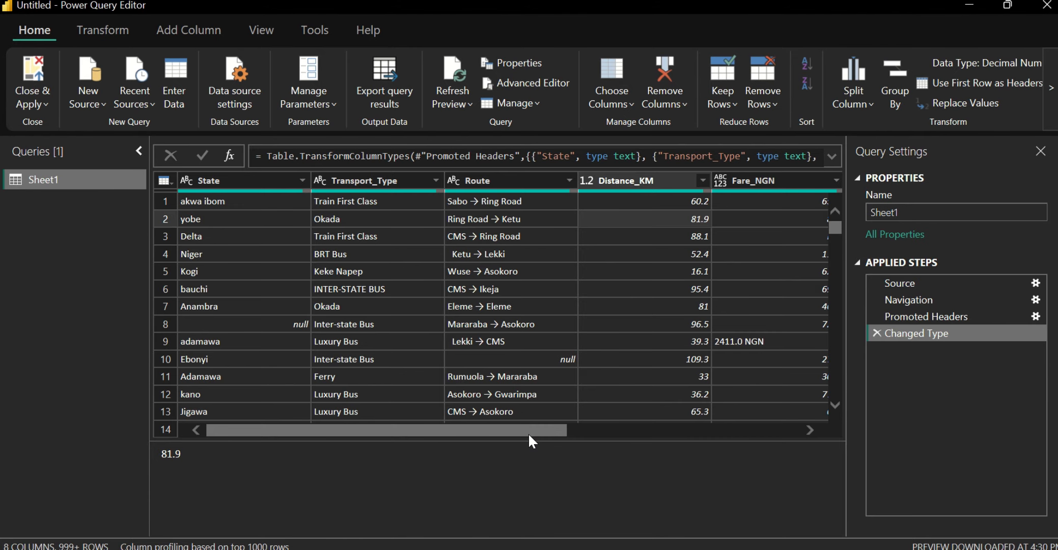
{"action": "left_click_drag", "start_coordinate": [529, 434], "coordinate": [660, 451]}
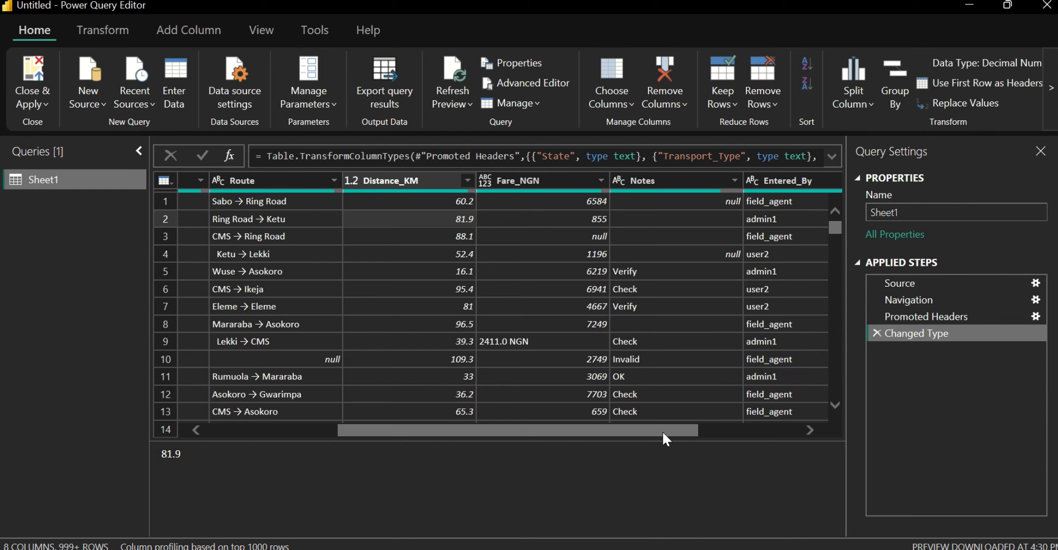
{"action": "left_click_drag", "start_coordinate": [662, 431], "coordinate": [775, 439]}
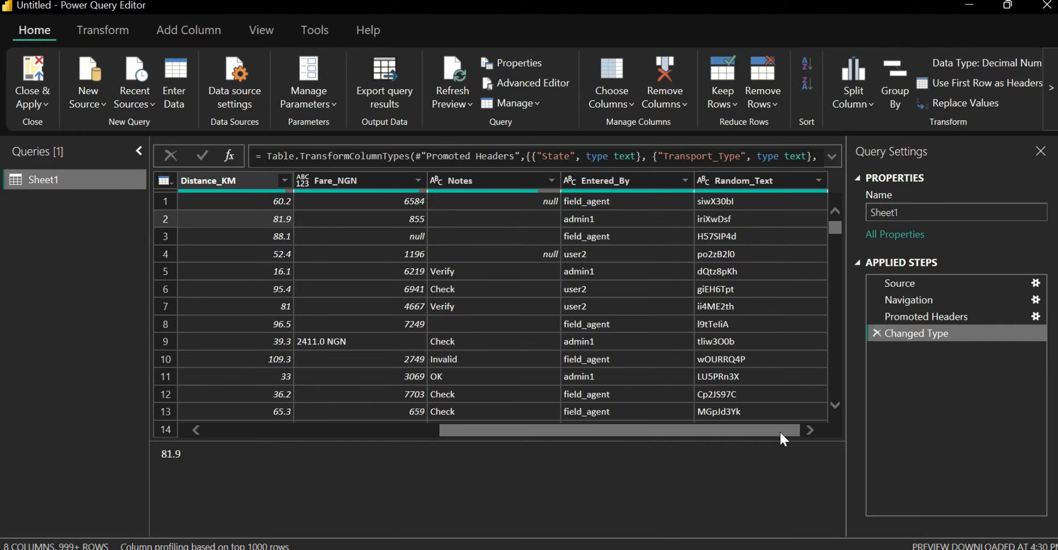
{"action": "left_click_drag", "start_coordinate": [779, 430], "coordinate": [423, 407]}
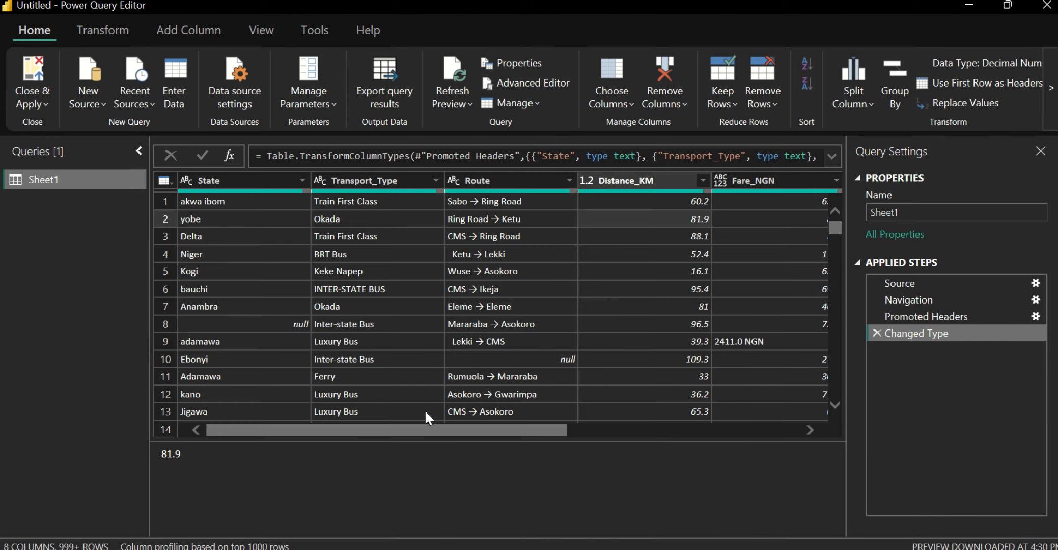
Step: Remove the Random_Text column from Sheet1, and undo the removal by deleting its Removed Columns applied step
{"action": "left_click_drag", "start_coordinate": [427, 430], "coordinate": [745, 448]}
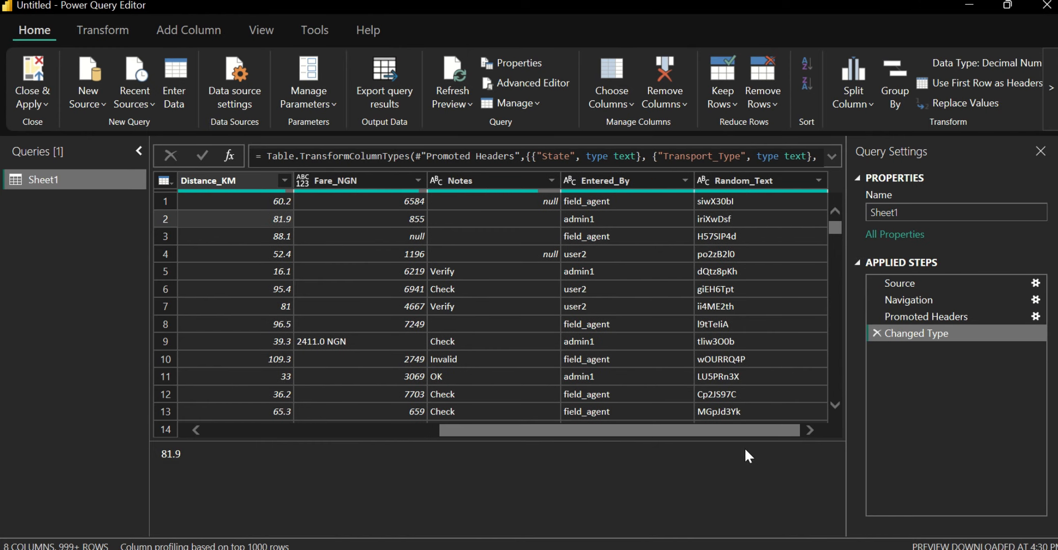
{"action": "left_click", "coordinate": [739, 175]}
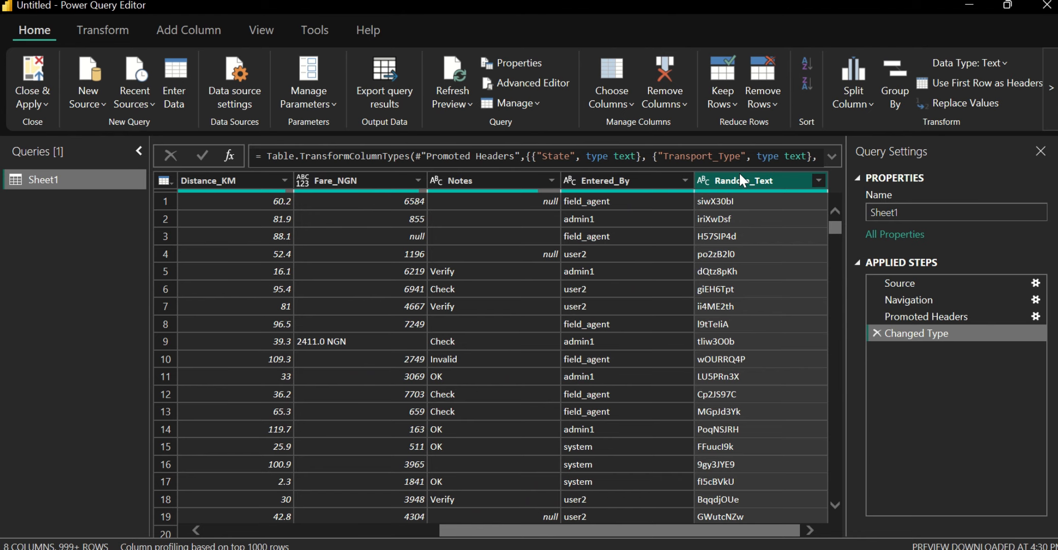
{"action": "right_click", "coordinate": [741, 178]}
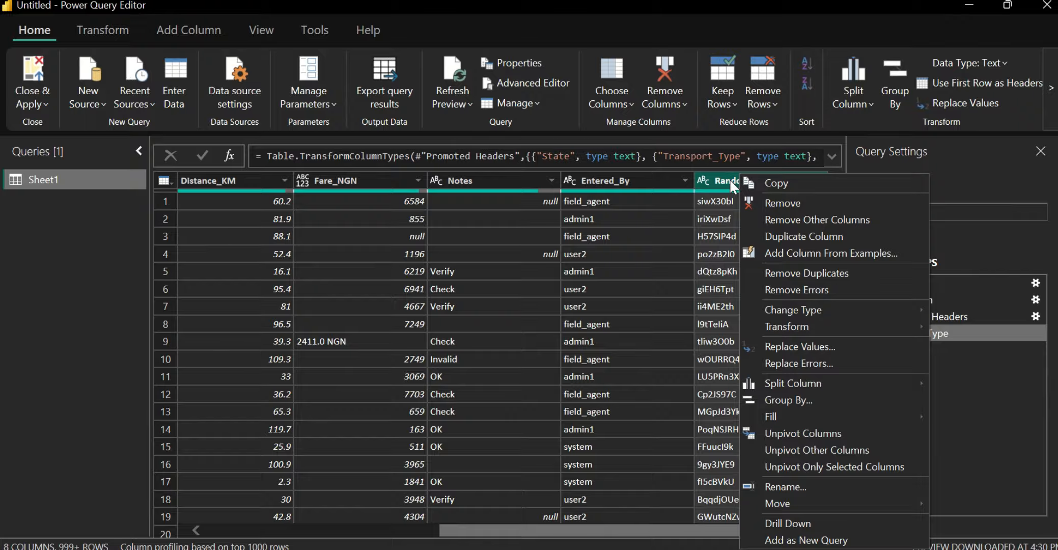
{"action": "left_click", "coordinate": [775, 204]}
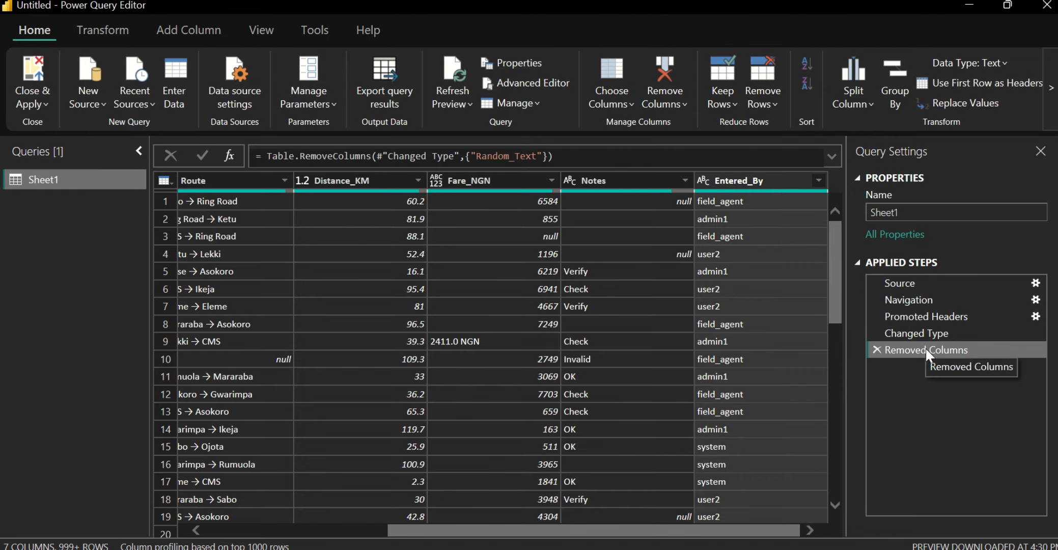
{"action": "left_click", "coordinate": [875, 348]}
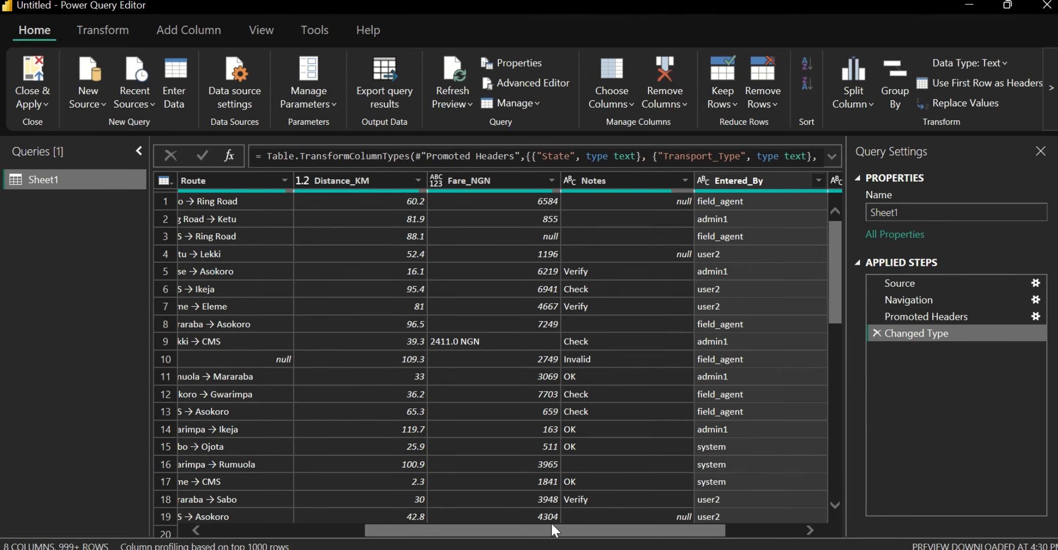
Step: Remove the unneeded Random_Text, Entered_By and Notes columns from Sheet1
{"action": "left_click_drag", "start_coordinate": [551, 526], "coordinate": [715, 527]}
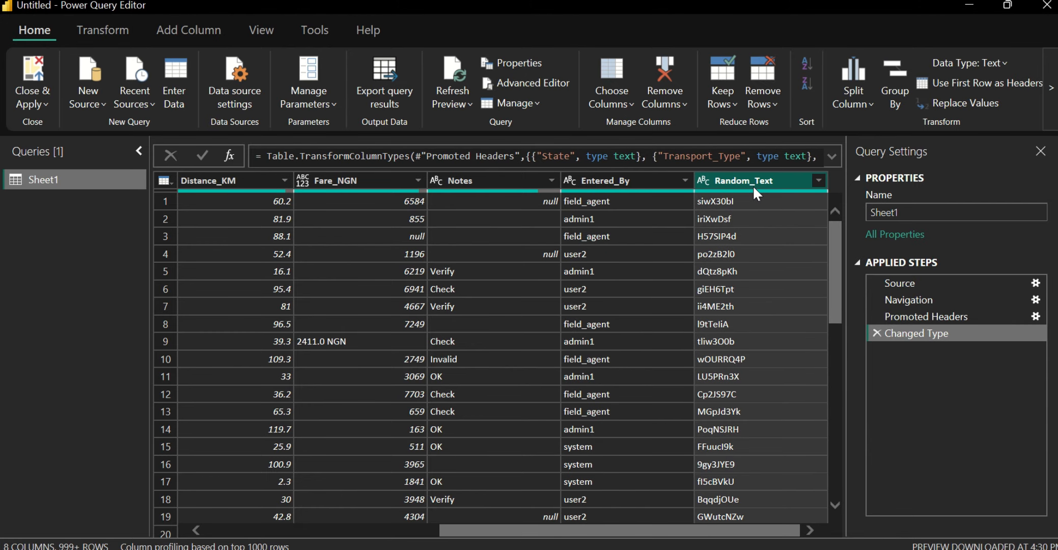
{"action": "right_click", "coordinate": [755, 193]}
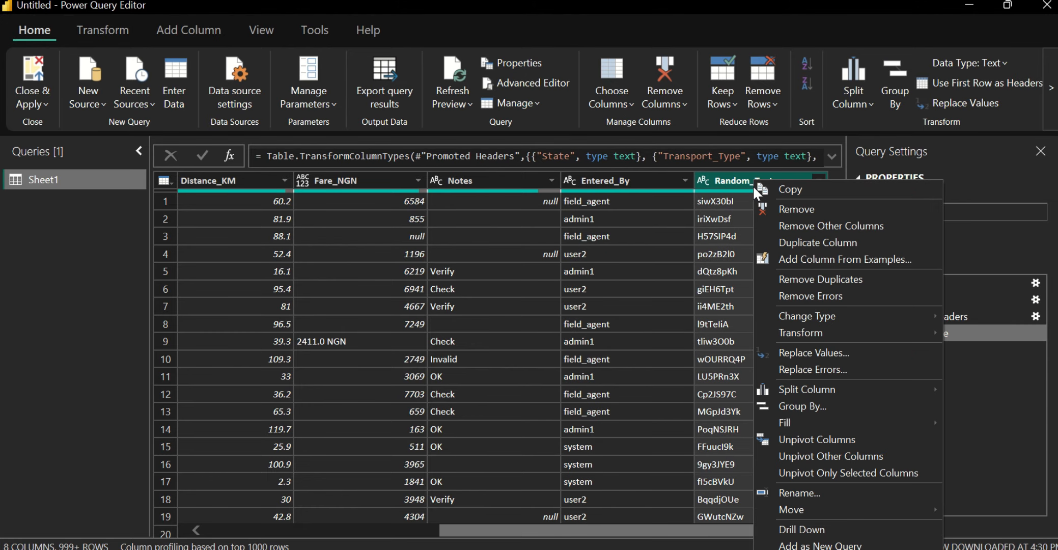
{"action": "left_click", "coordinate": [771, 212]}
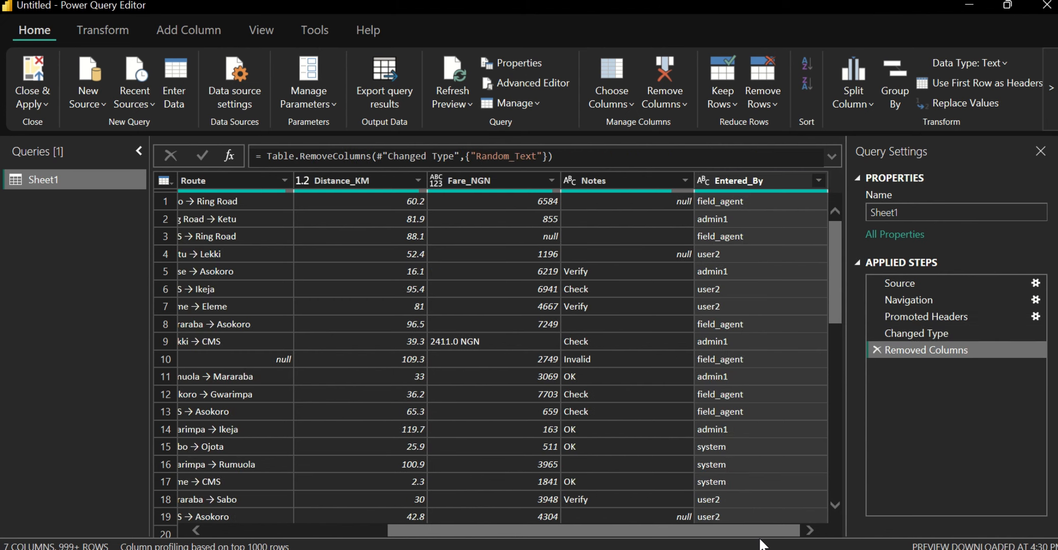
{"action": "right_click", "coordinate": [753, 185]}
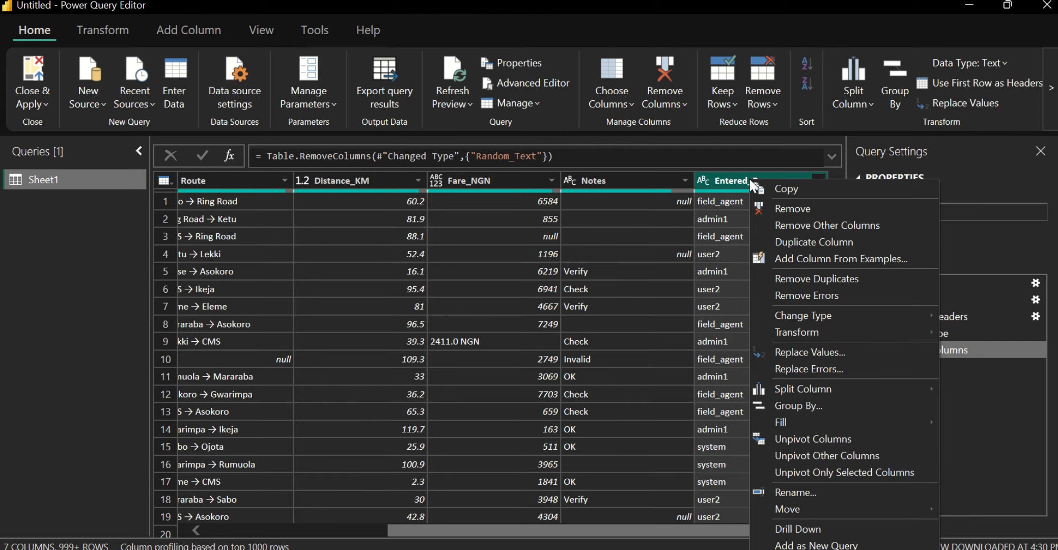
{"action": "left_click", "coordinate": [781, 208]}
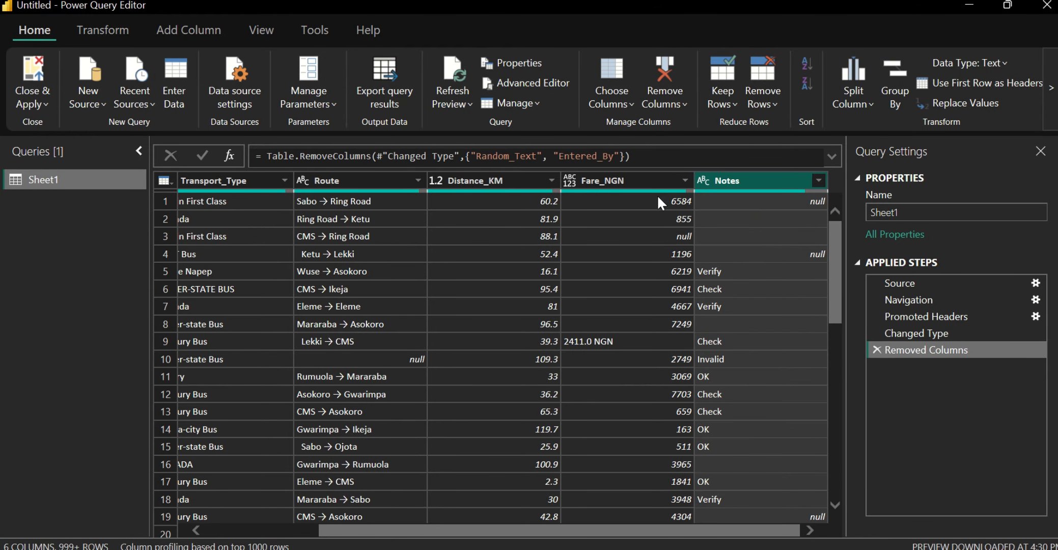
{"action": "right_click", "coordinate": [756, 182]}
{"action": "left_click", "coordinate": [771, 209]}
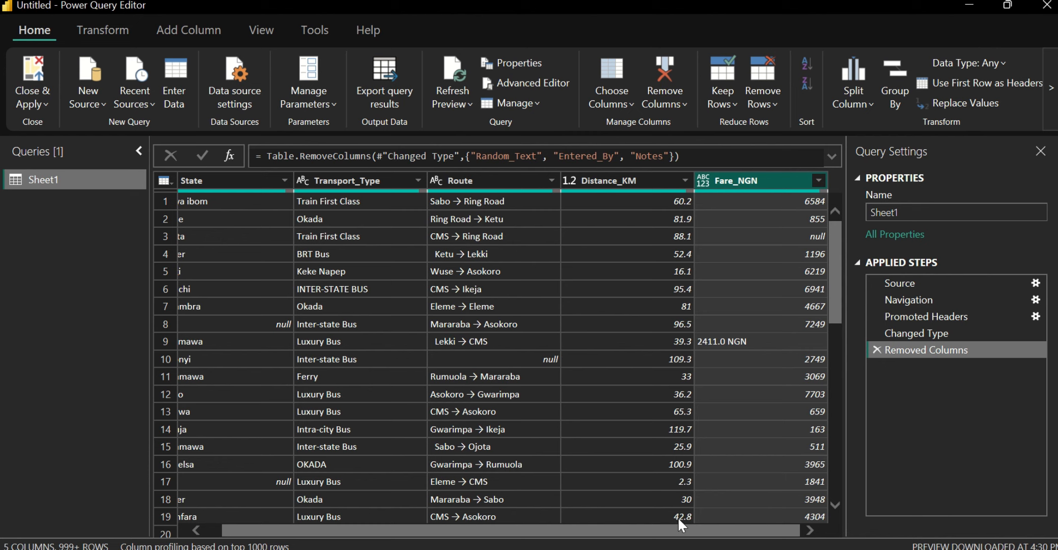
Step: Look through the State column's filter values for inconsistent spellings and blanks, and close the list without filtering
{"action": "left_click_drag", "start_coordinate": [678, 525], "coordinate": [492, 499]}
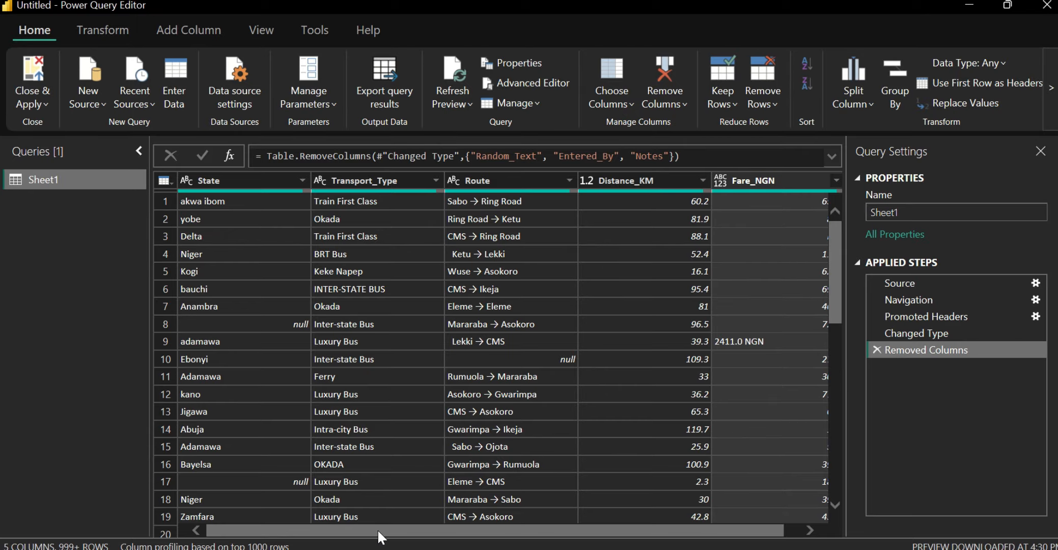
{"action": "left_click_drag", "start_coordinate": [376, 529], "coordinate": [279, 516]}
{"action": "left_click", "coordinate": [302, 180]}
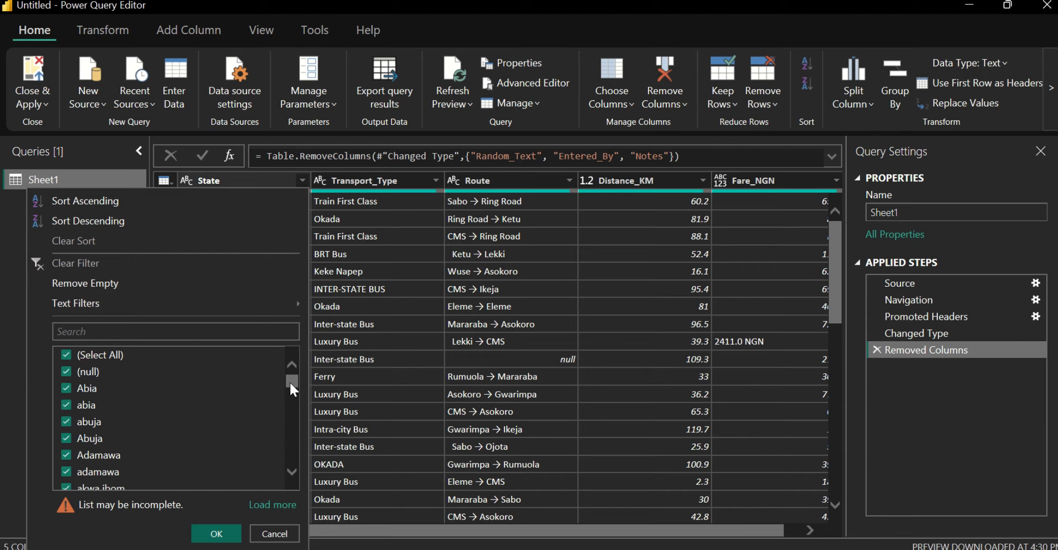
{"action": "mouse_move", "coordinate": [292, 380]}
{"action": "left_mouse_down"}
{"action": "mouse_move", "coordinate": [292, 477]}
{"action": "mouse_move", "coordinate": [293, 367]}
{"action": "left_mouse_up"}
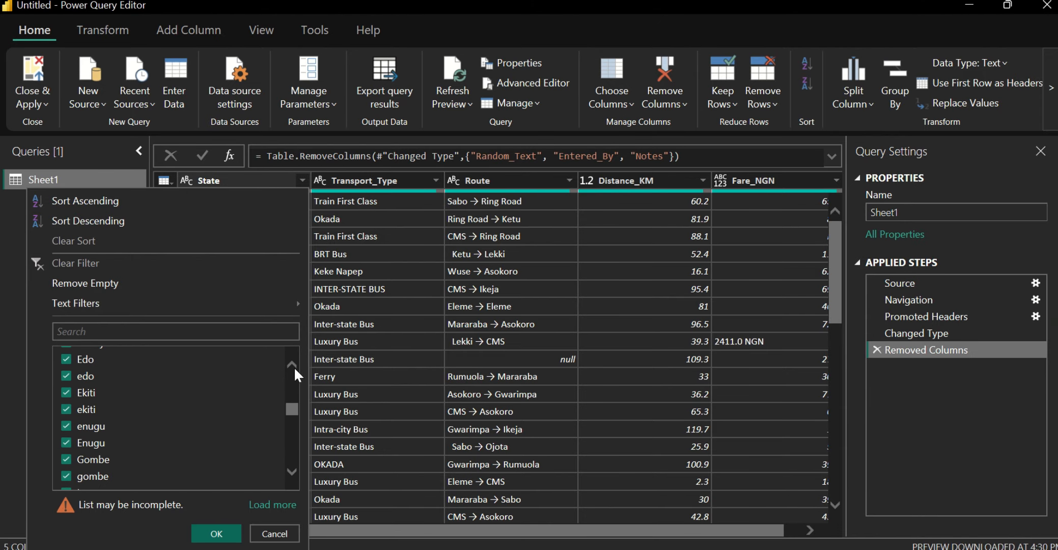
{"action": "left_click", "coordinate": [274, 533]}
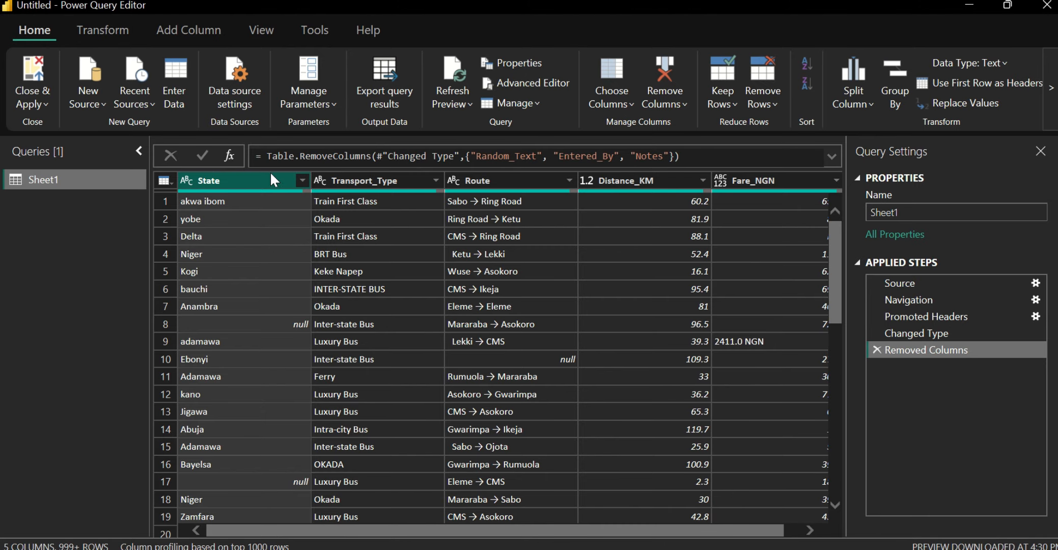
Step: Turn on column distribution, column profile and column quality in the Sheet1 data preview
{"action": "left_click", "coordinate": [271, 32]}
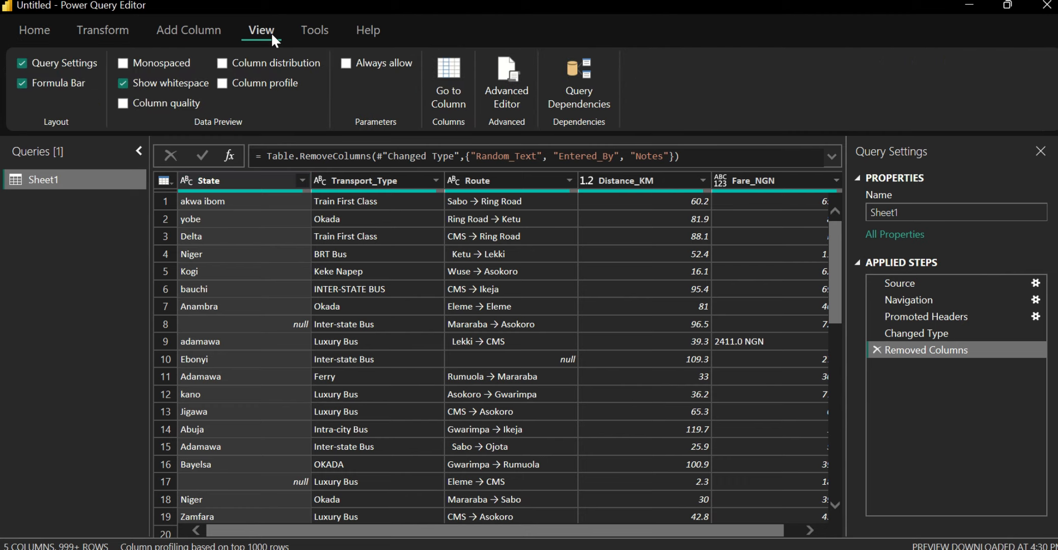
{"action": "left_click", "coordinate": [266, 60]}
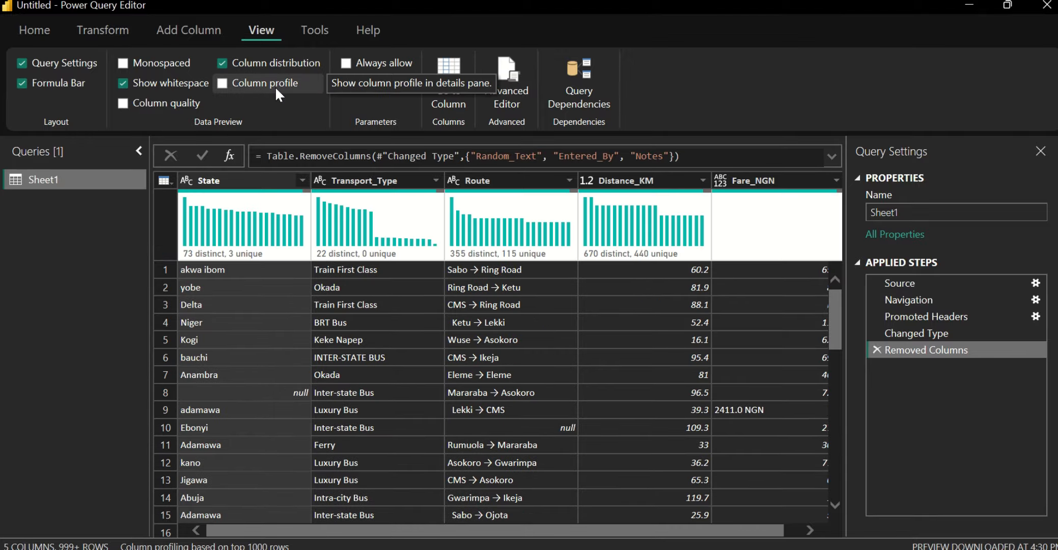
{"action": "left_click", "coordinate": [276, 86]}
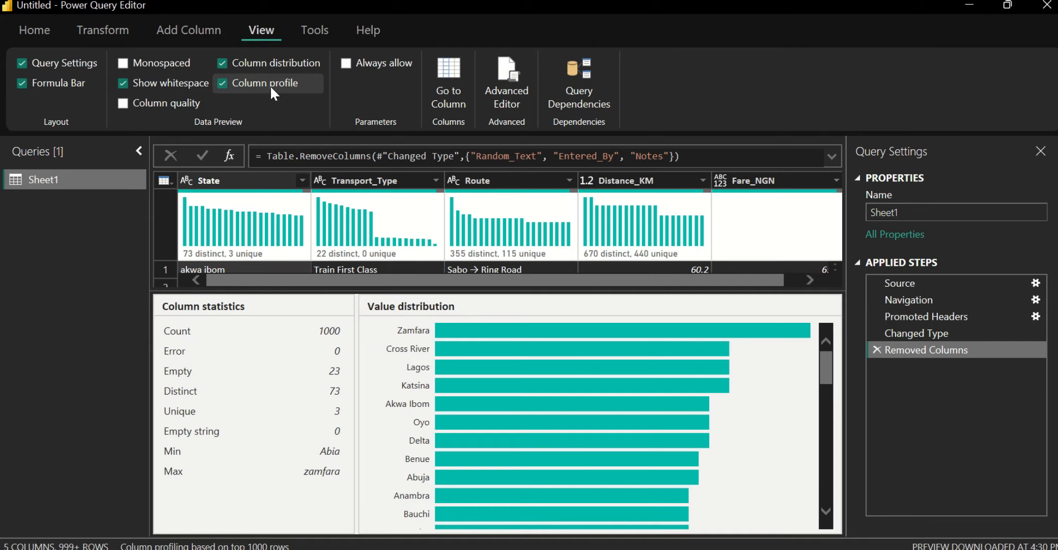
{"action": "left_click", "coordinate": [171, 103]}
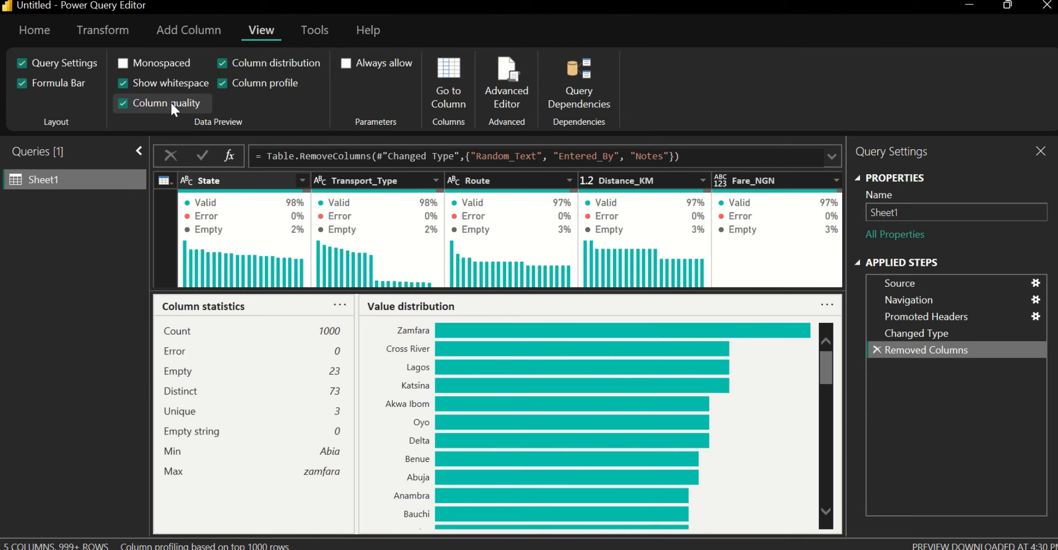
{"action": "left_click", "coordinate": [227, 83]}
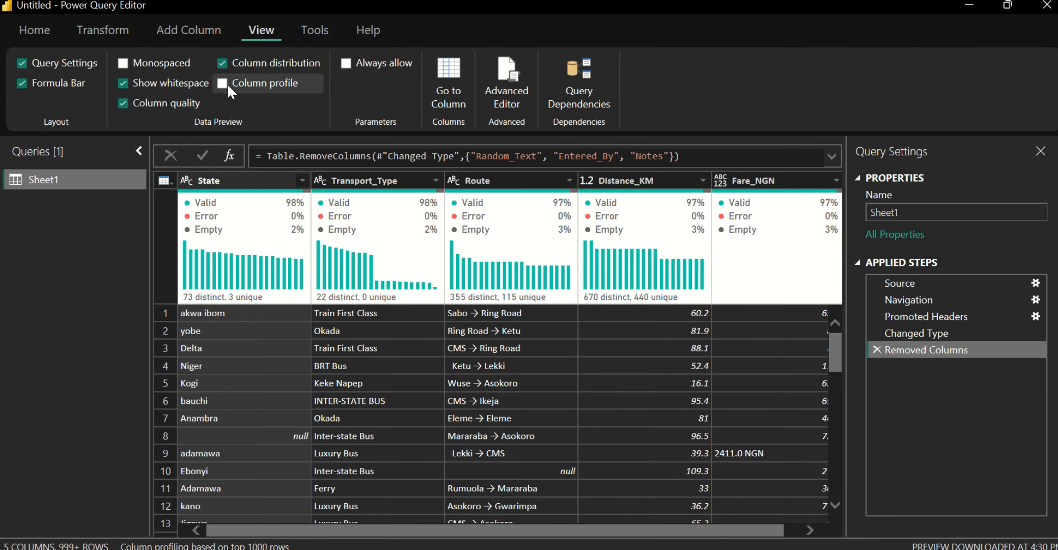
{"action": "left_click", "coordinate": [227, 83]}
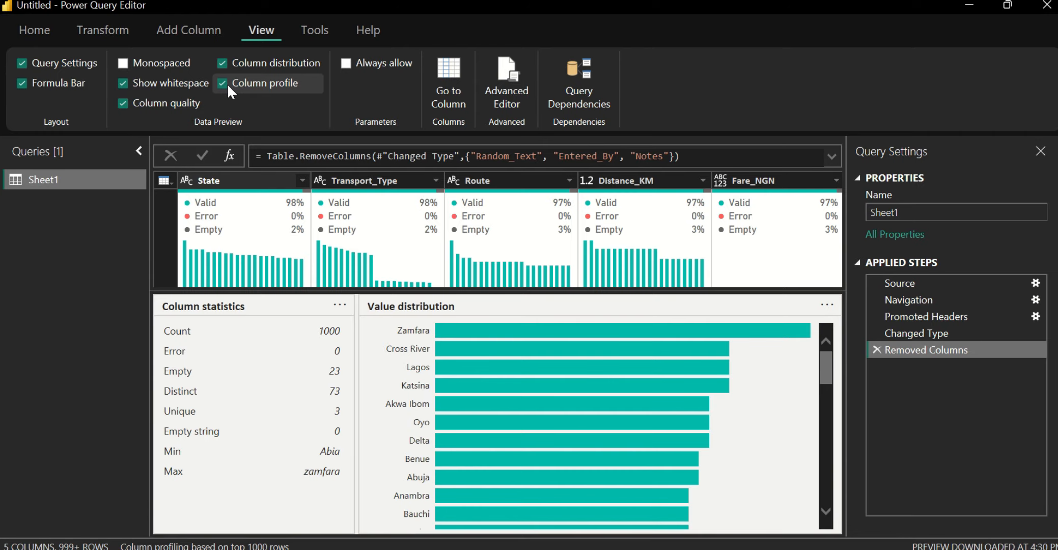
{"action": "left_click", "coordinate": [227, 84]}
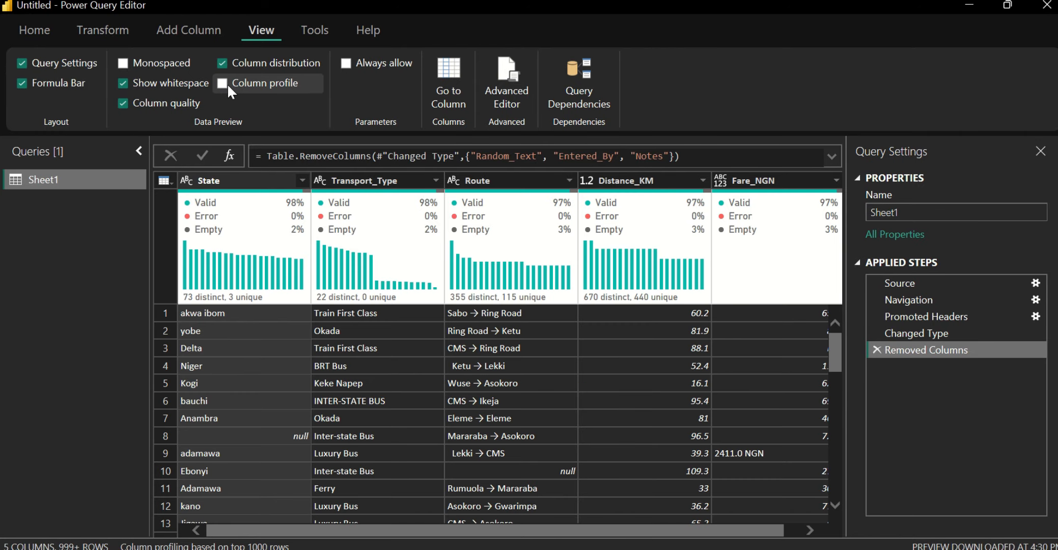
{"action": "left_click", "coordinate": [227, 83]}
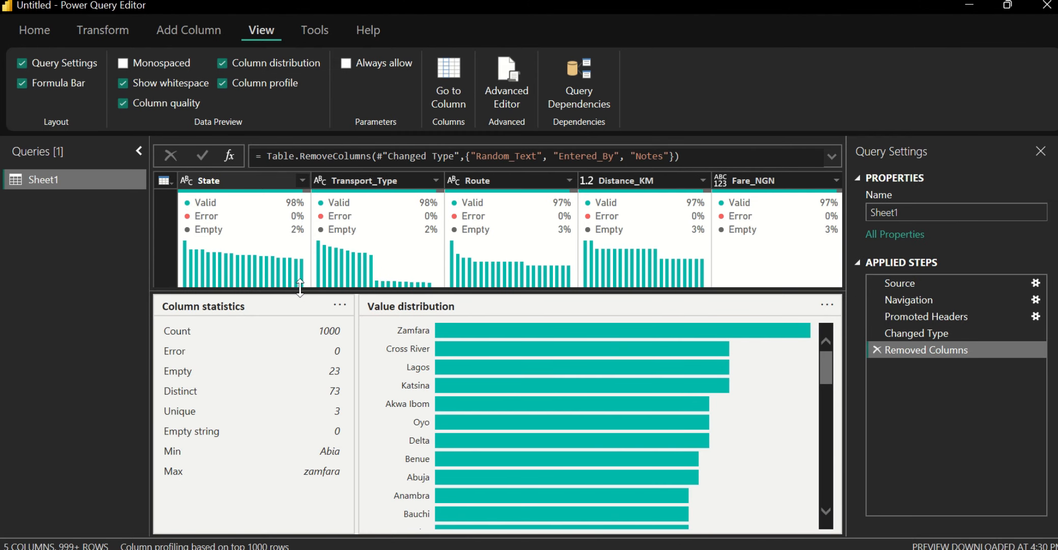
Step: Examine the State column's statistics and value distribution, and turn the column profile off
{"action": "left_click", "coordinate": [256, 181]}
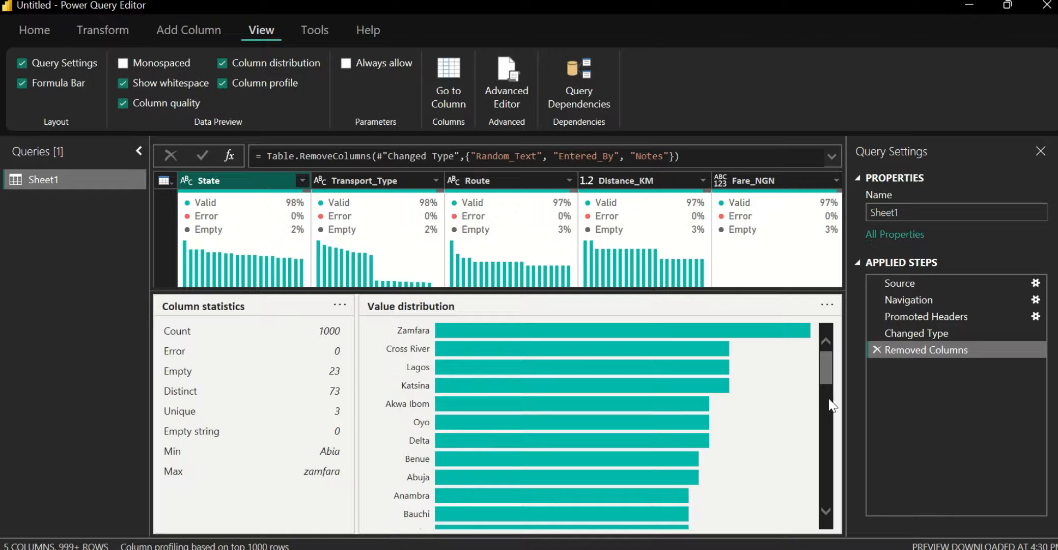
{"action": "left_click_drag", "start_coordinate": [827, 372], "coordinate": [810, 451]}
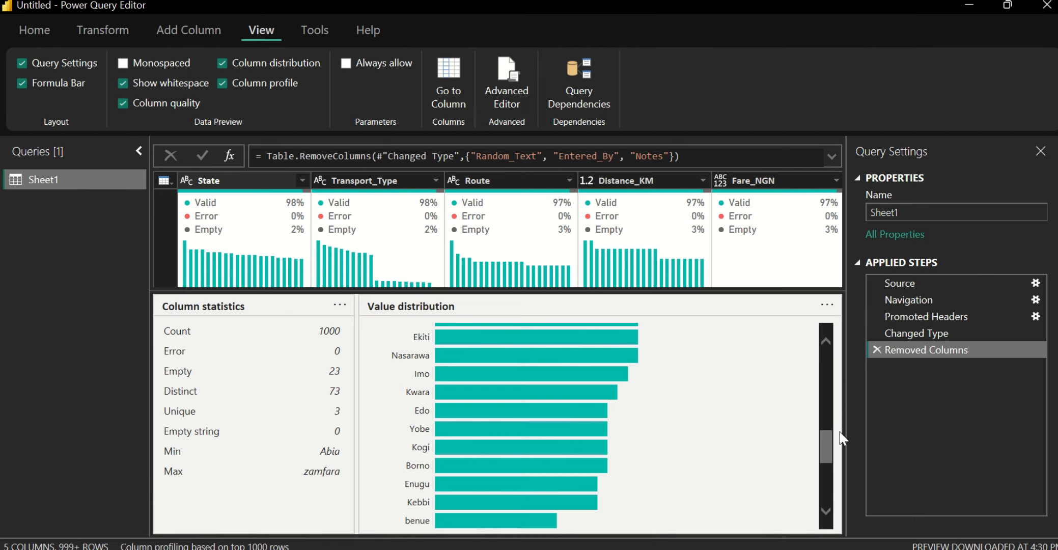
{"action": "left_click_drag", "start_coordinate": [828, 439], "coordinate": [824, 360]}
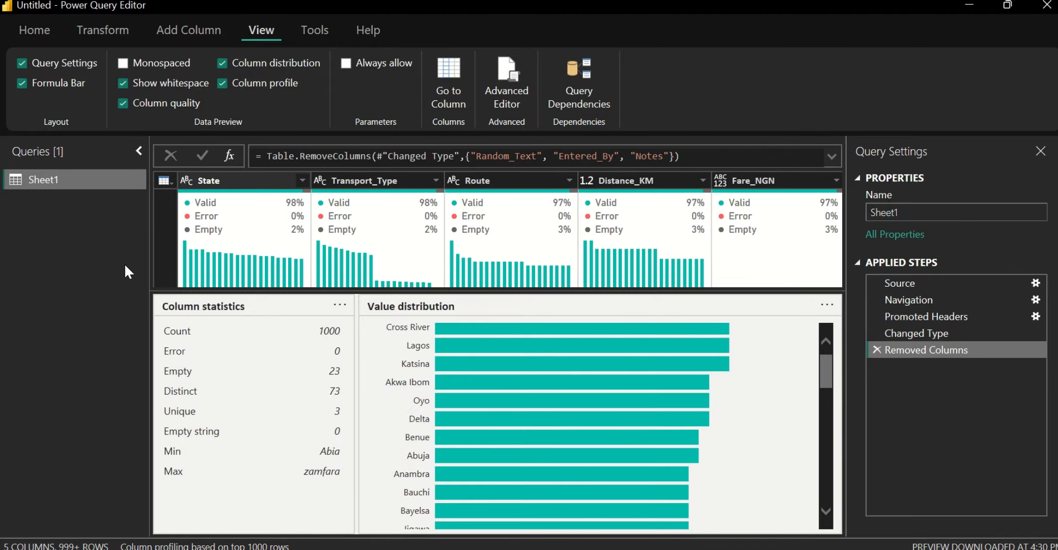
{"action": "left_click", "coordinate": [260, 89]}
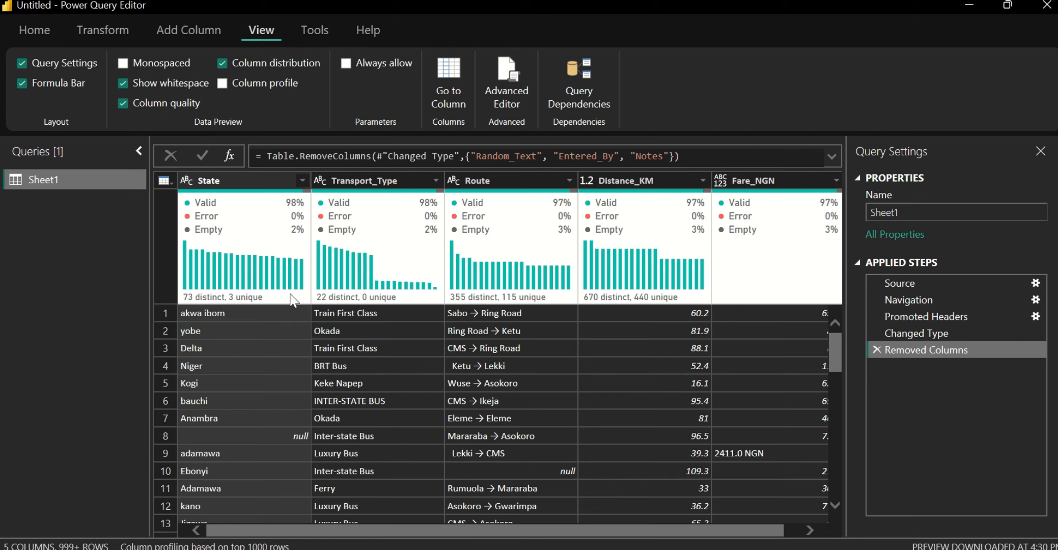
Step: Examine the quality and distribution summaries of the columns from State to Fare_NGN, finishing with the State column selected
{"action": "mouse_move", "coordinate": [246, 202]}
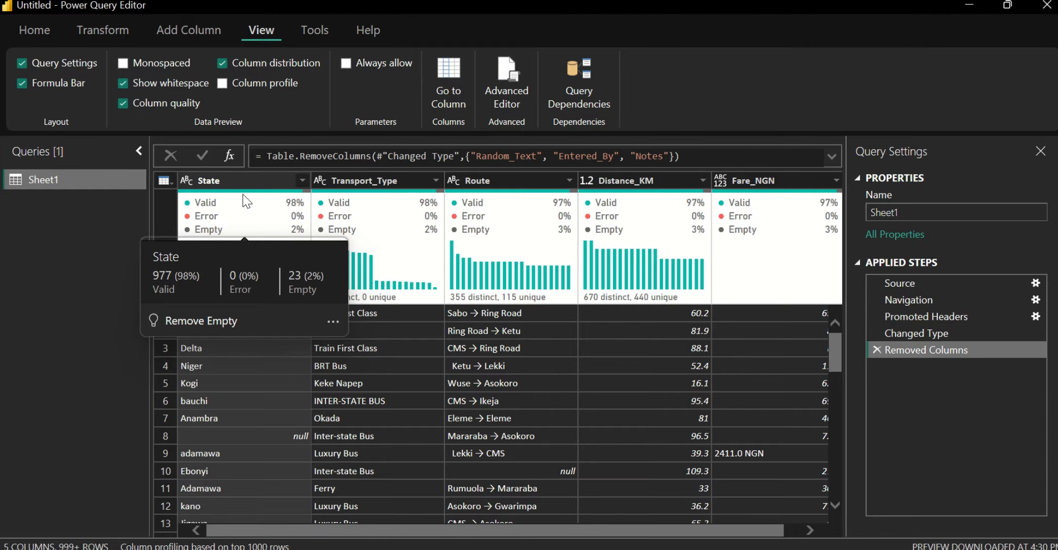
{"action": "left_click", "coordinate": [166, 180]}
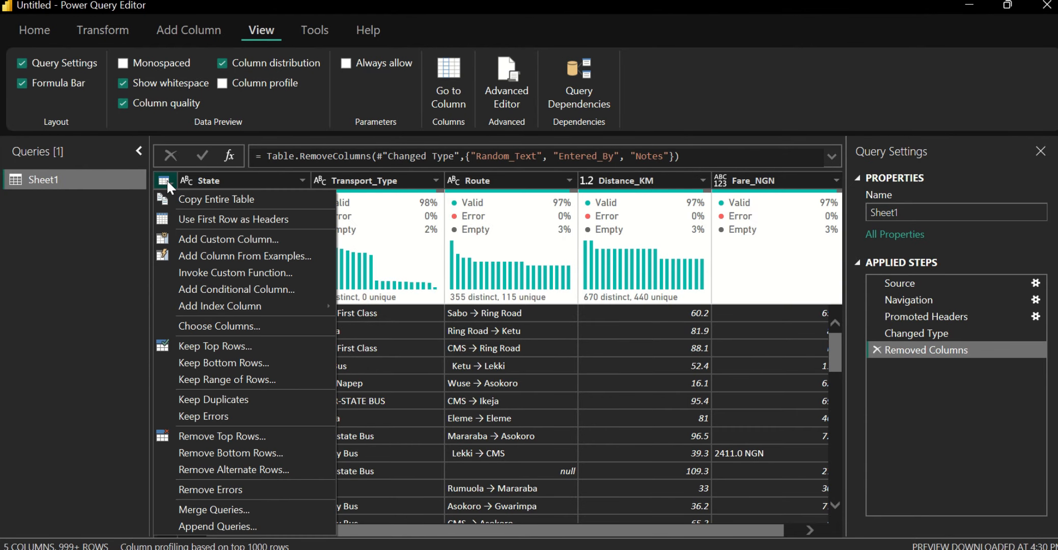
{"action": "left_click", "coordinate": [246, 179]}
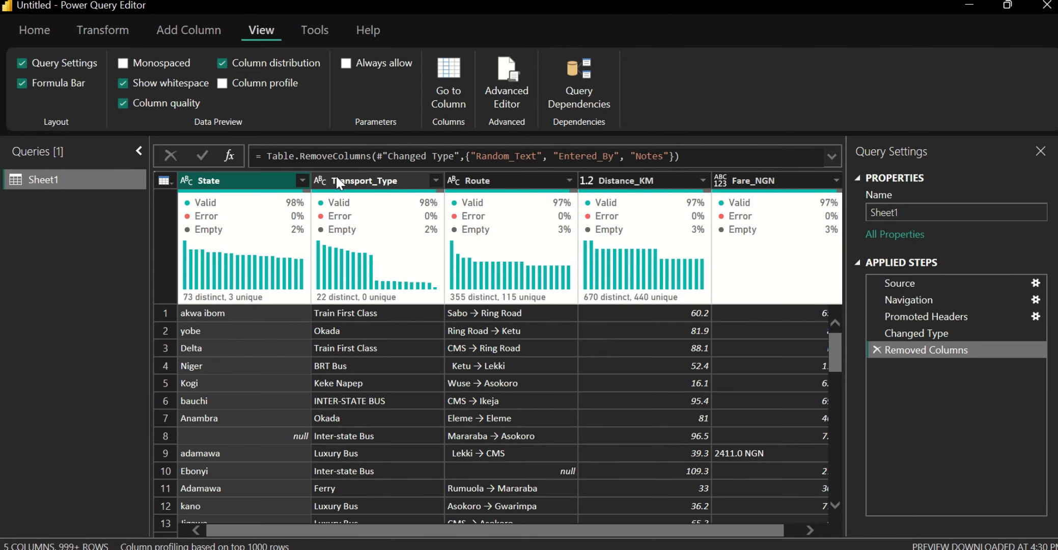
{"action": "left_click", "coordinate": [509, 180]}
{"action": "left_click", "coordinate": [630, 179]}
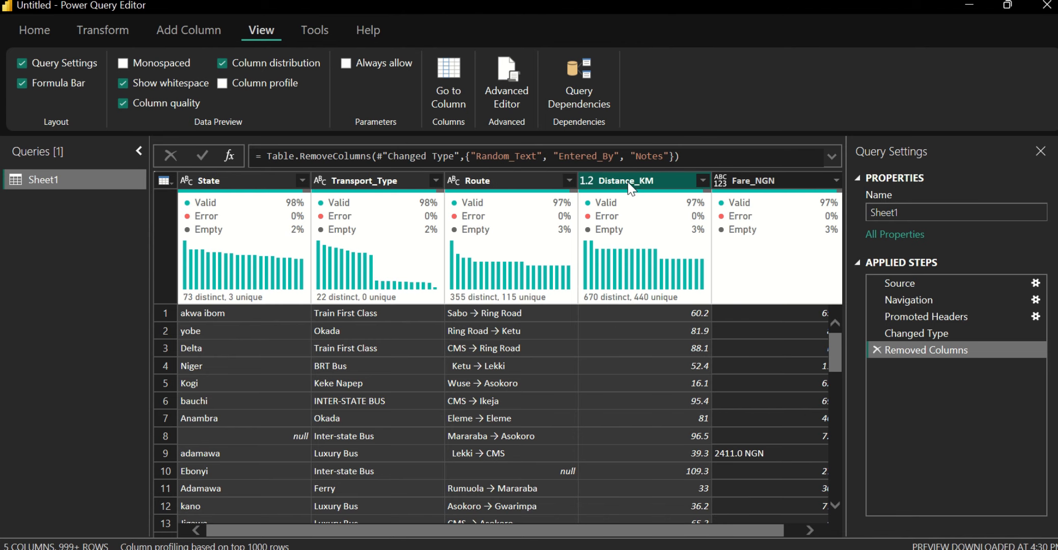
{"action": "left_click", "coordinate": [764, 181]}
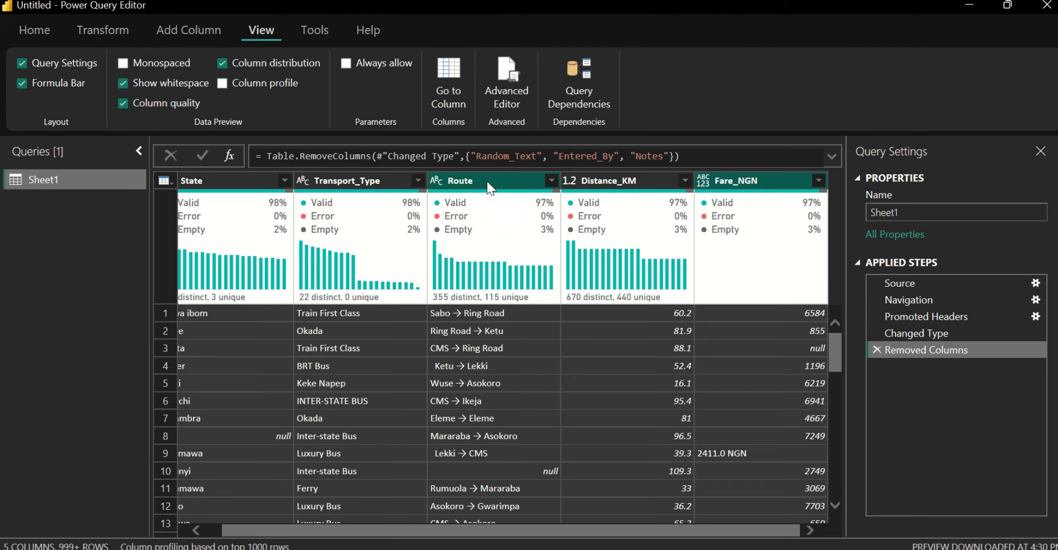
{"action": "left_click", "coordinate": [237, 180]}
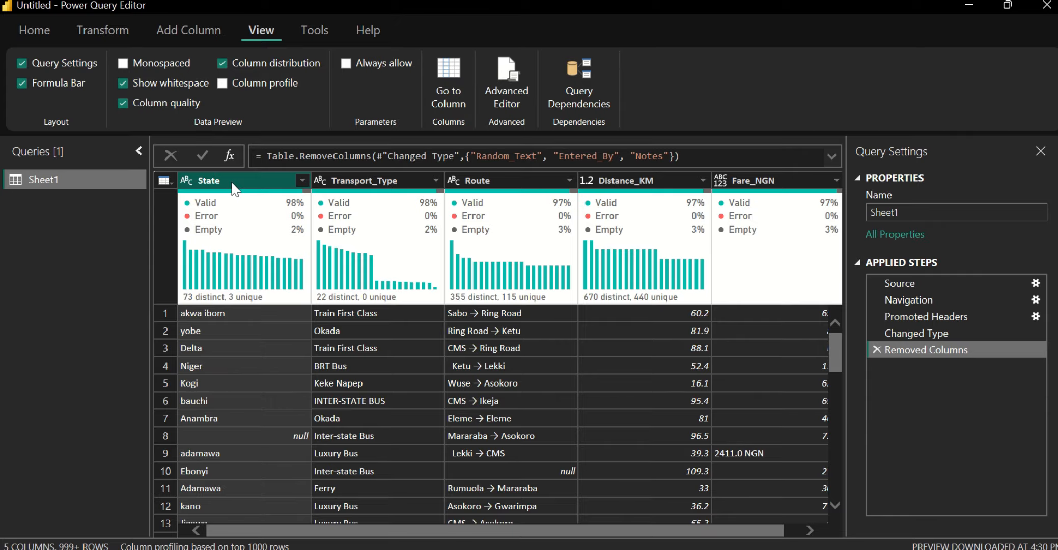
{"action": "double_click", "coordinate": [258, 180]}
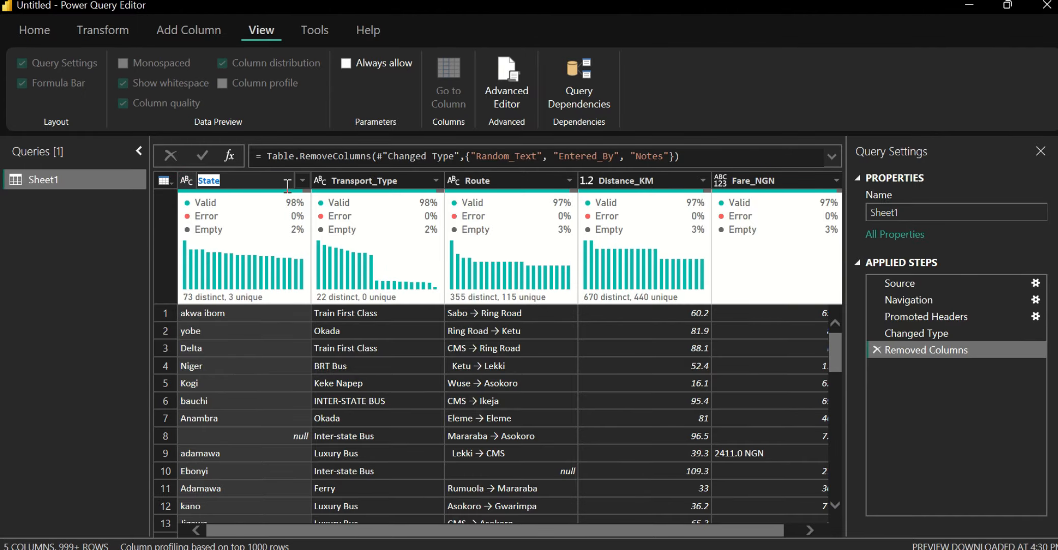
{"action": "left_click", "coordinate": [287, 346]}
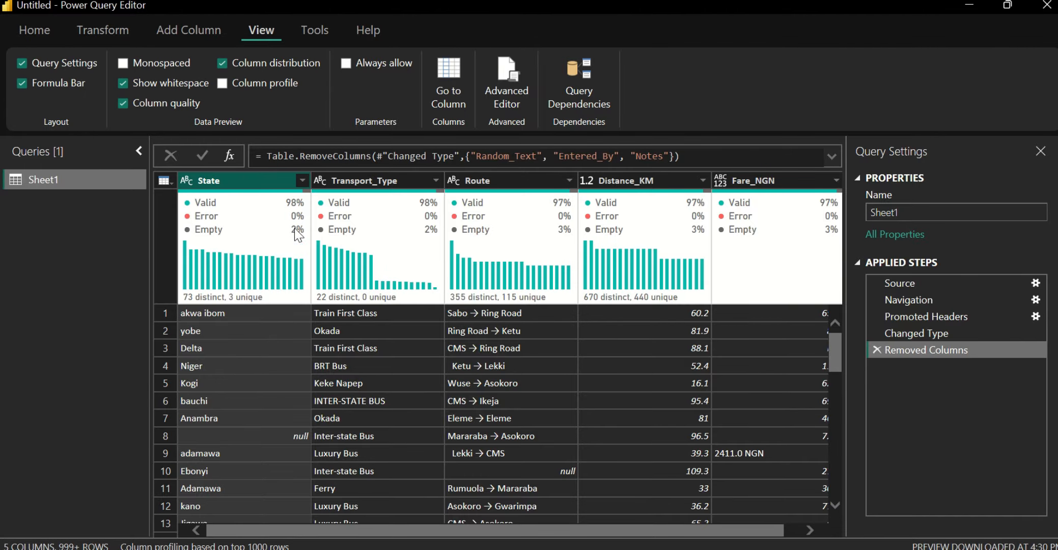
{"action": "right_click", "coordinate": [294, 178]}
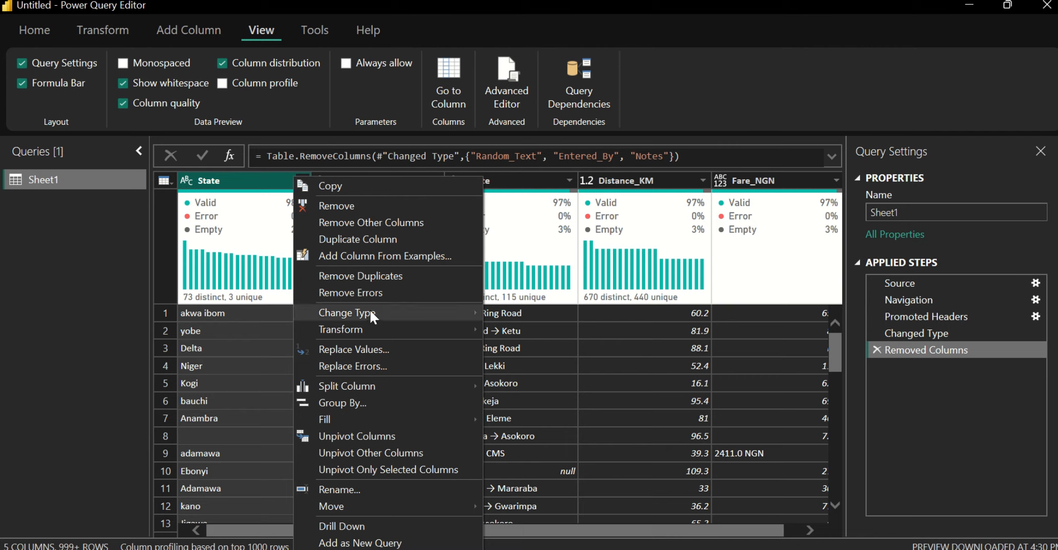
{"action": "mouse_move", "coordinate": [370, 312]}
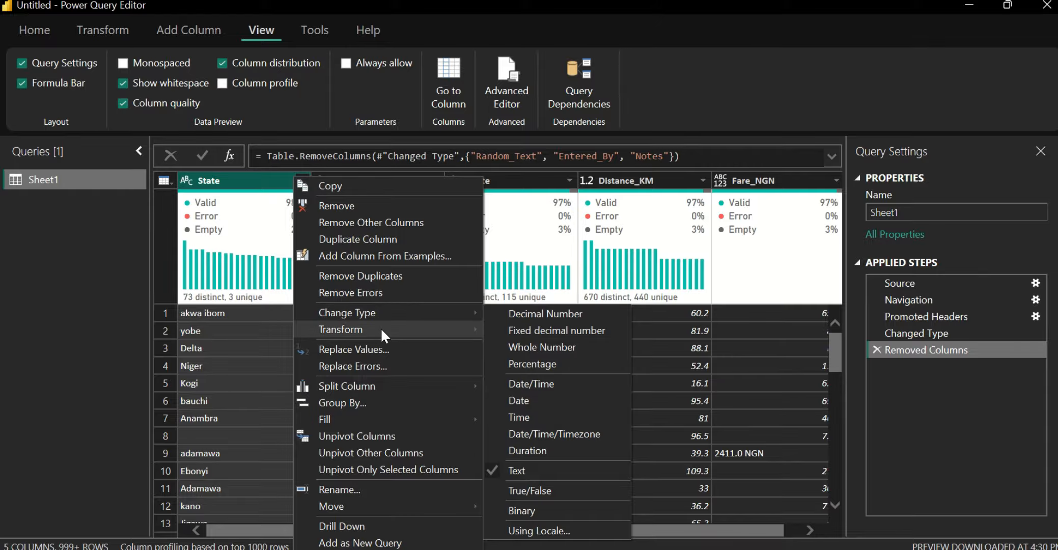
{"action": "mouse_move", "coordinate": [381, 330]}
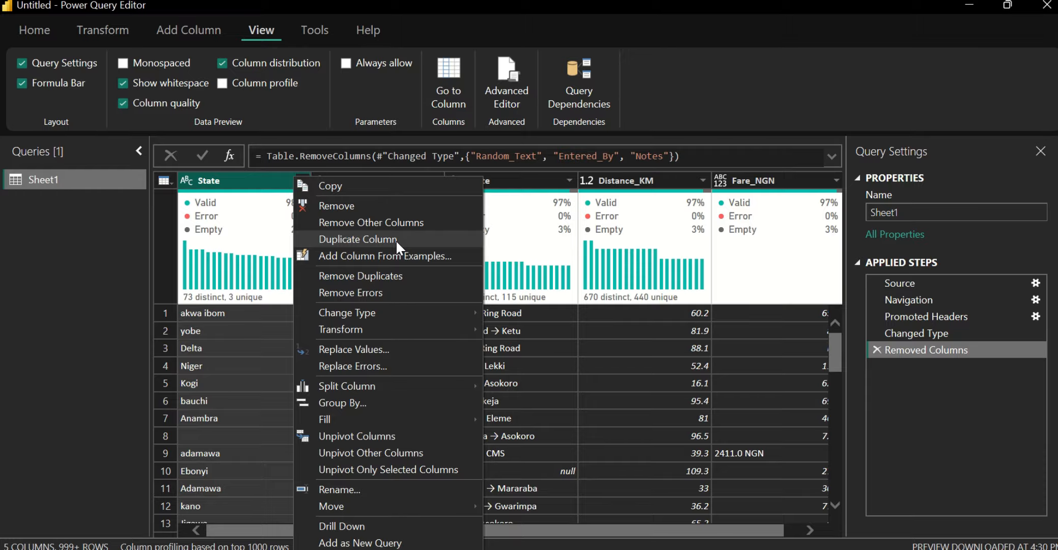
{"action": "left_click", "coordinate": [104, 33]}
{"action": "left_click", "coordinate": [103, 32]}
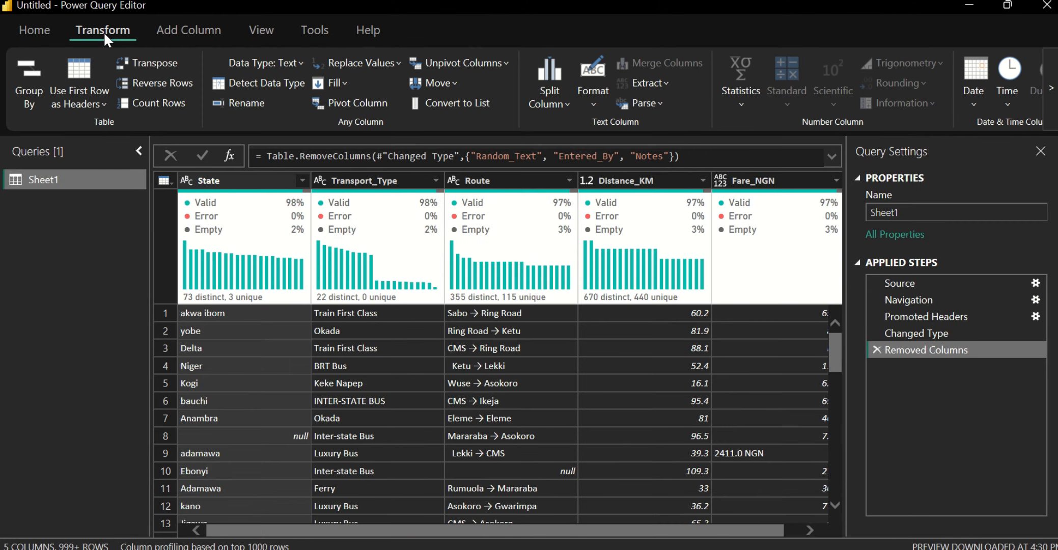
{"action": "right_click", "coordinate": [229, 216]}
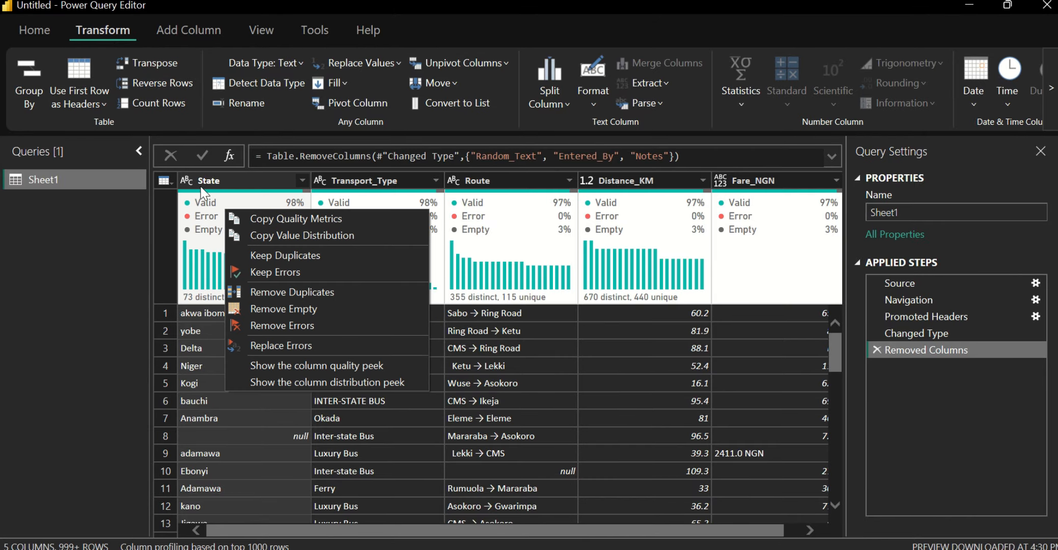
{"action": "left_click", "coordinate": [42, 30]}
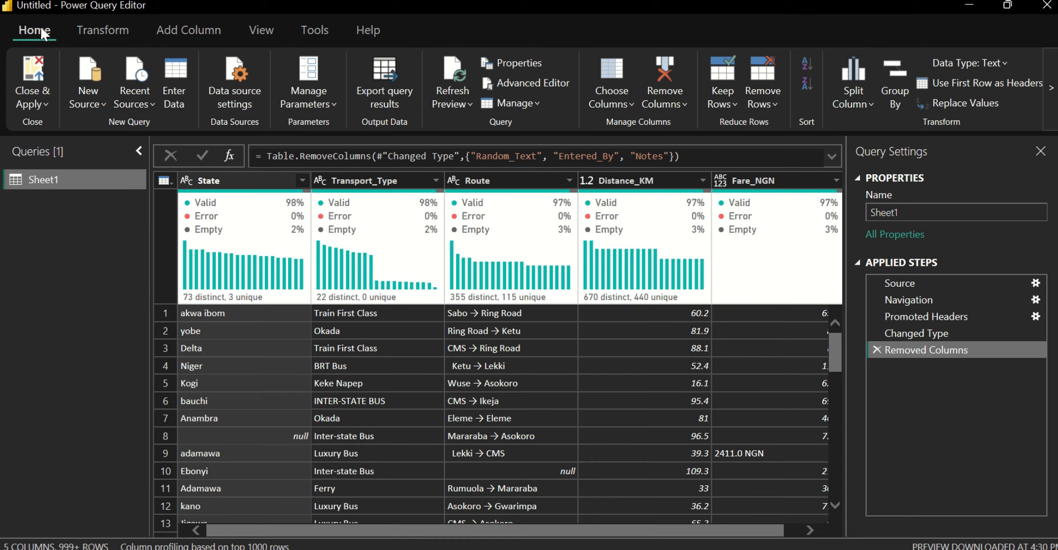
{"action": "right_click", "coordinate": [197, 184]}
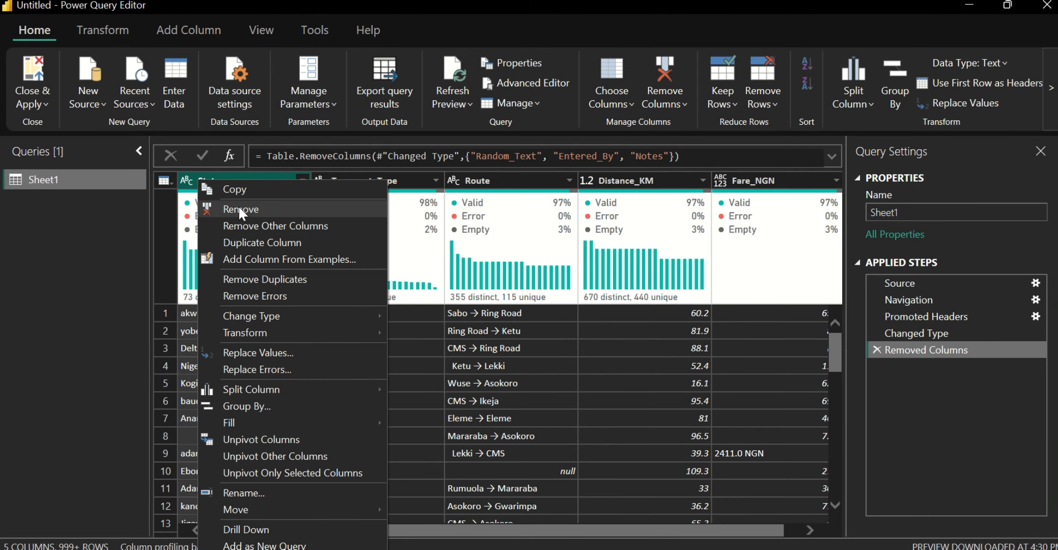
{"action": "left_click", "coordinate": [686, 100]}
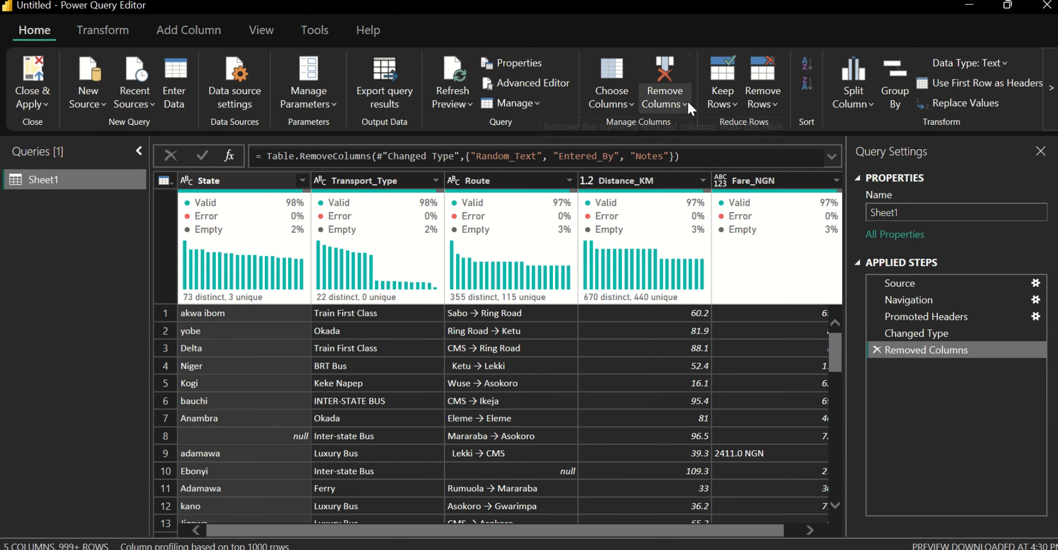
{"action": "left_click", "coordinate": [687, 100]}
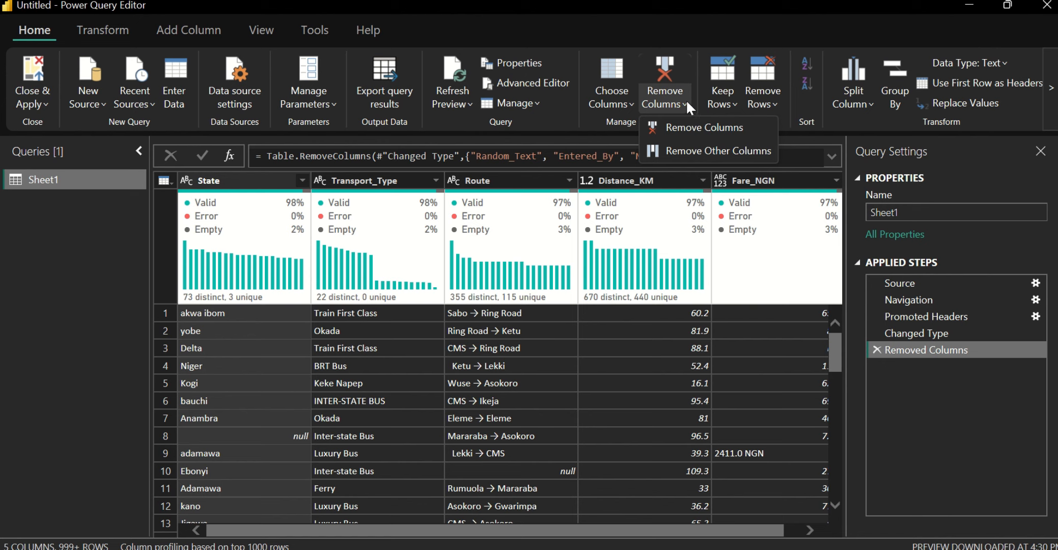
{"action": "left_click", "coordinate": [686, 100]}
{"action": "left_click", "coordinate": [686, 99]}
{"action": "left_click", "coordinate": [275, 294]}
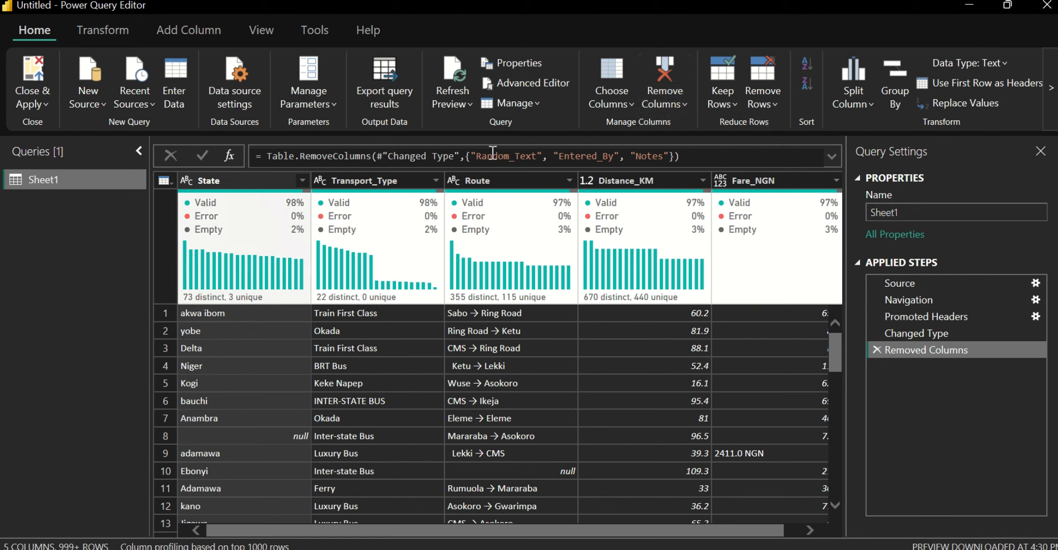
{"action": "left_click", "coordinate": [777, 101]}
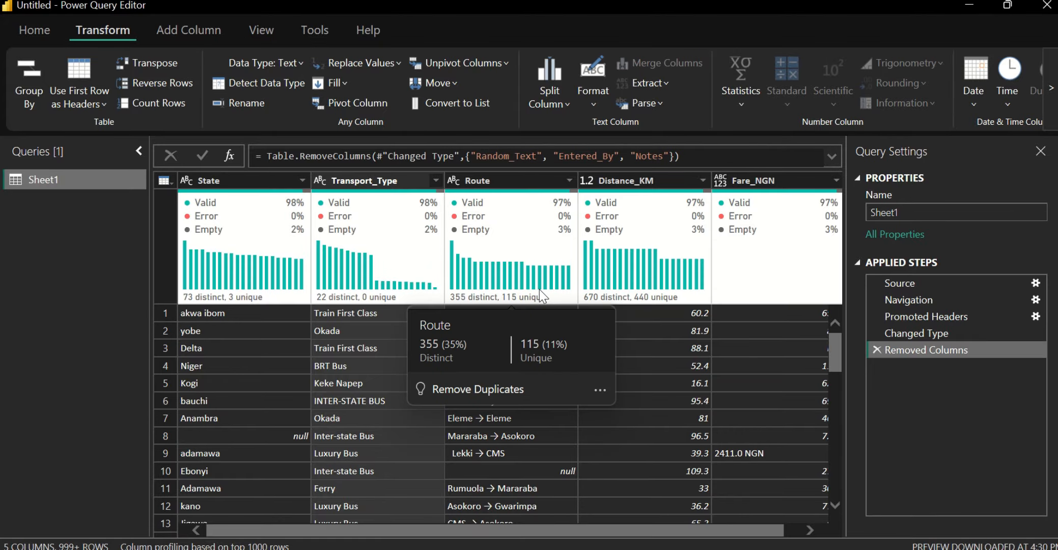
{"action": "mouse_move", "coordinate": [479, 253]}
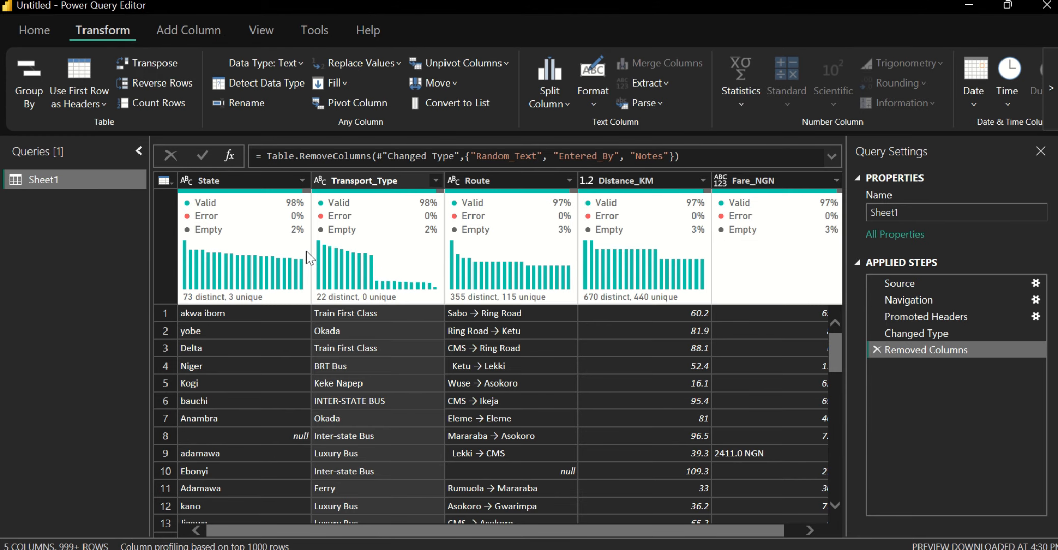
Step: Look through the State column's filter values for names differing only in capitalization, and close the list without filtering
{"action": "left_click", "coordinate": [302, 181]}
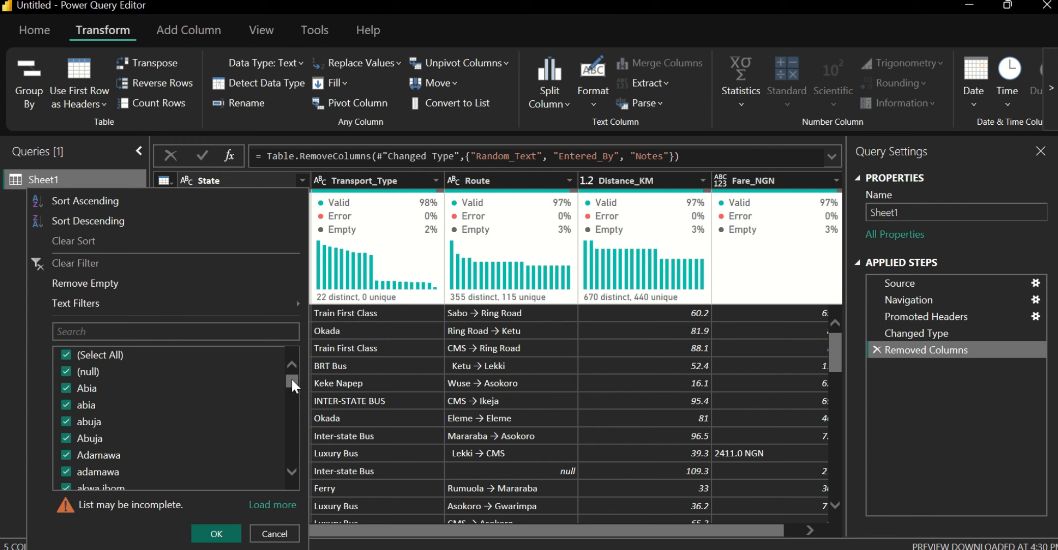
{"action": "left_click_drag", "start_coordinate": [291, 381], "coordinate": [294, 392]}
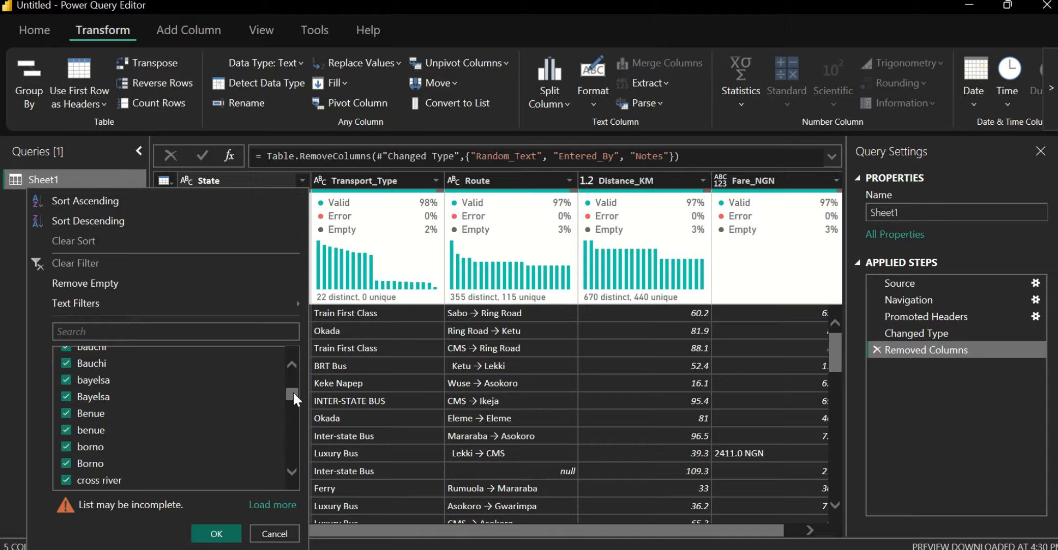
{"action": "left_click_drag", "start_coordinate": [293, 391], "coordinate": [293, 409]}
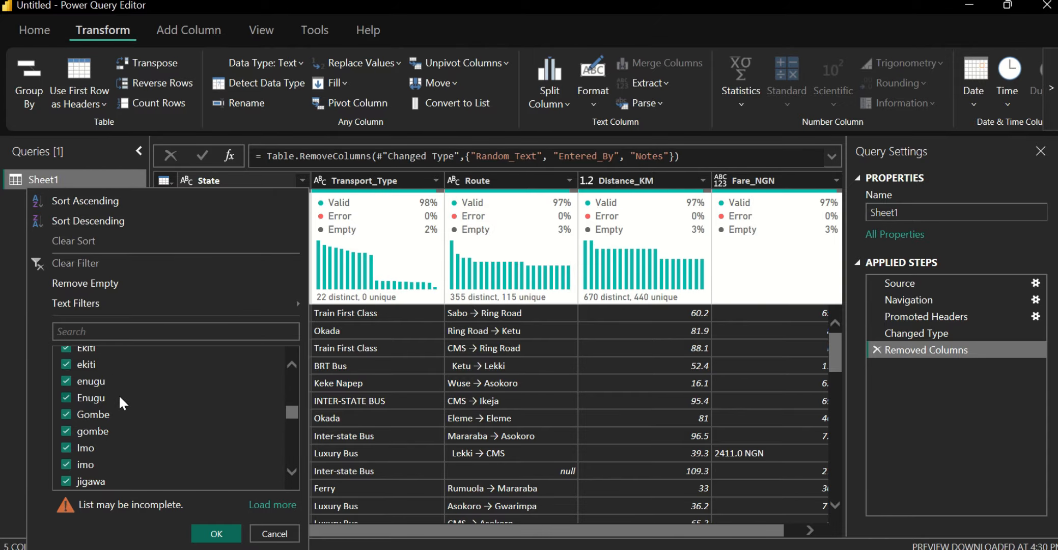
{"action": "left_click", "coordinate": [430, 242]}
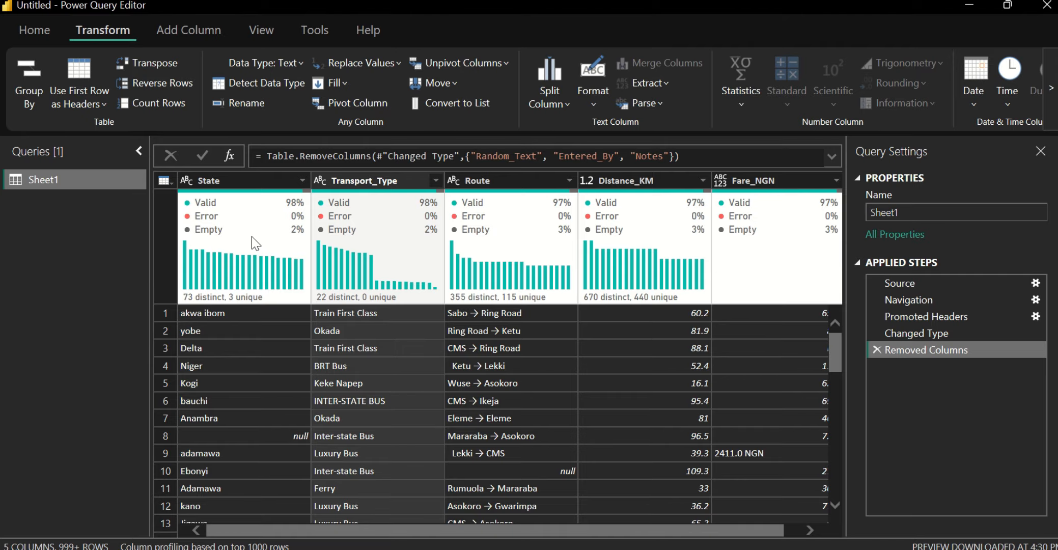
Step: Turn on the column profile, examine the State column's statistics and value distribution, and turn the profile off again
{"action": "left_click", "coordinate": [267, 36]}
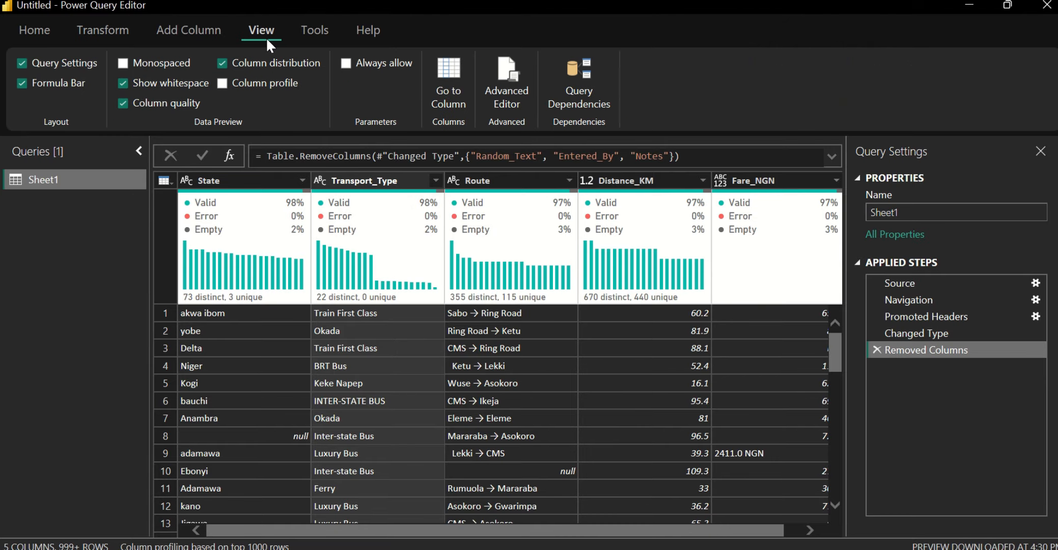
{"action": "left_click", "coordinate": [256, 79]}
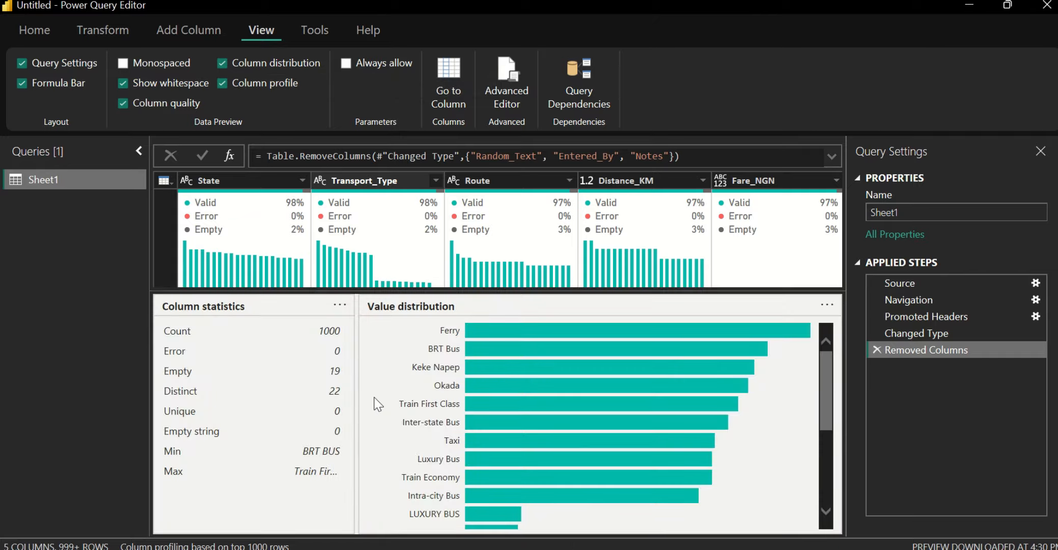
{"action": "left_click", "coordinate": [262, 179]}
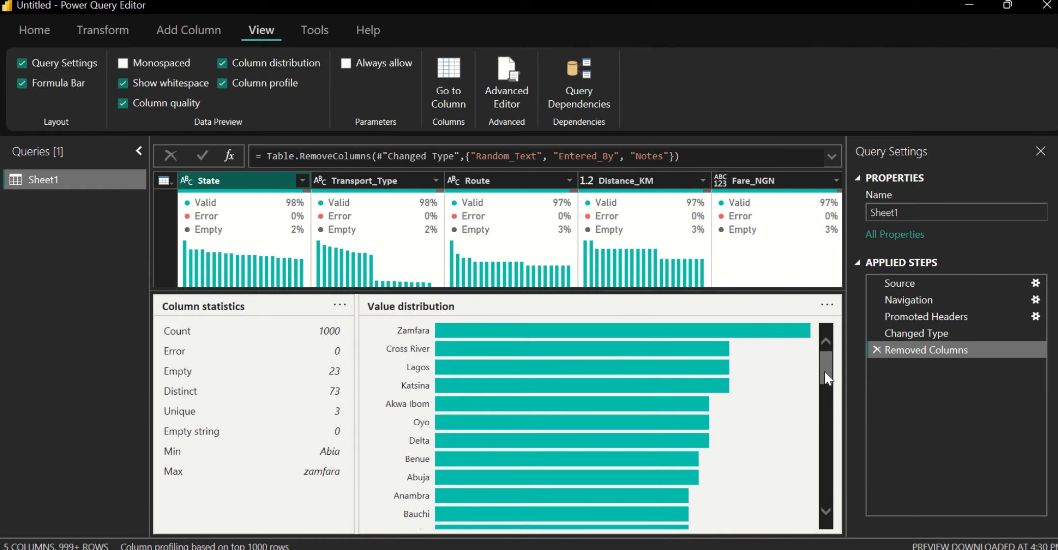
{"action": "left_click_drag", "start_coordinate": [826, 378], "coordinate": [715, 308]}
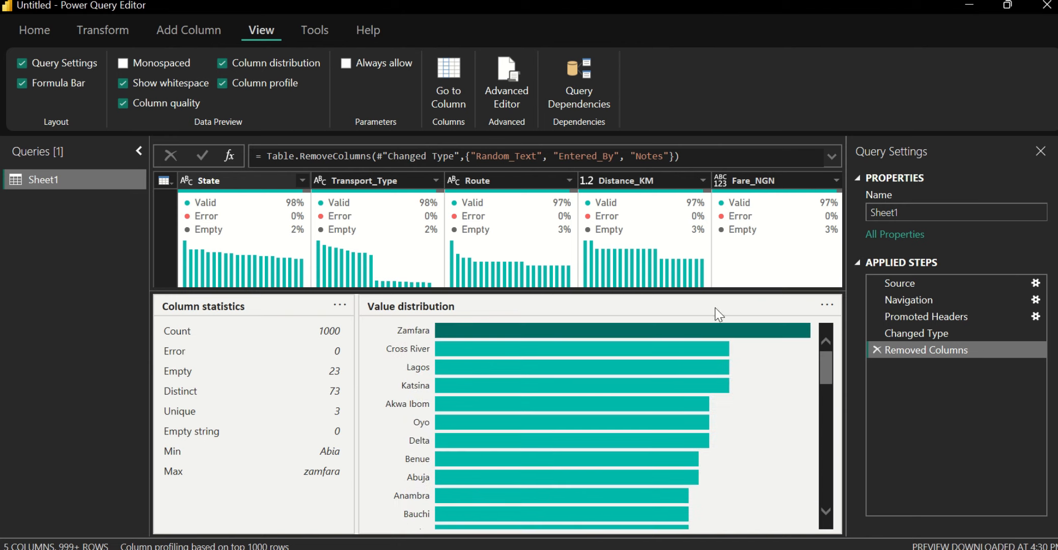
{"action": "left_click", "coordinate": [247, 86]}
Step: Apply the Capitalize Each Word transformation to the State column
{"action": "right_click", "coordinate": [241, 255]}
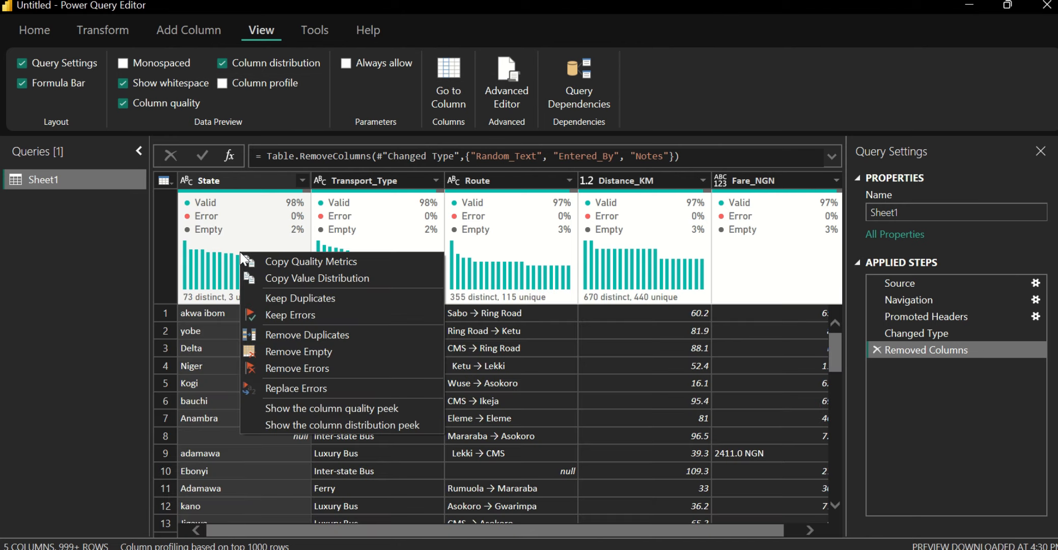
{"action": "right_click", "coordinate": [228, 176]}
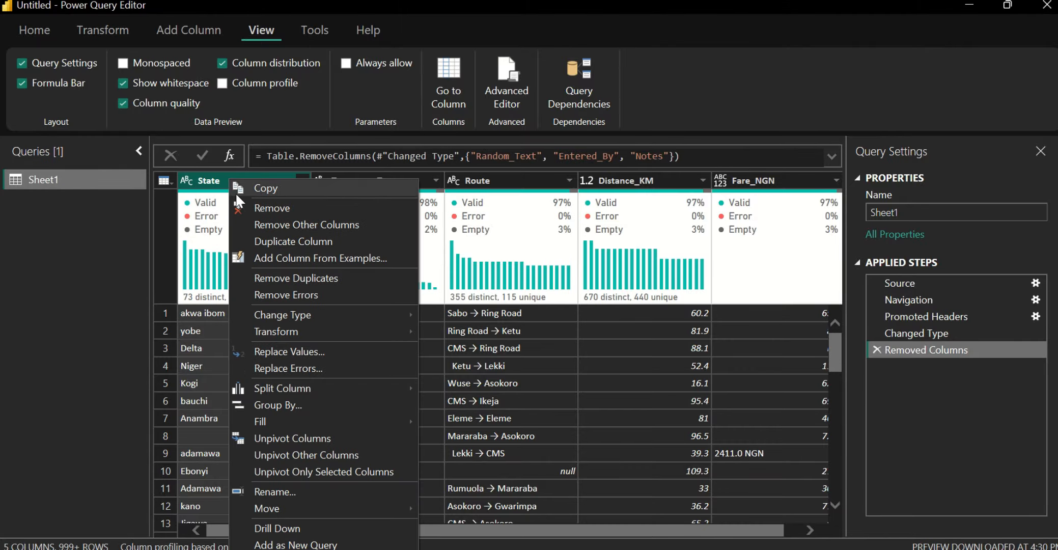
{"action": "mouse_move", "coordinate": [272, 311]}
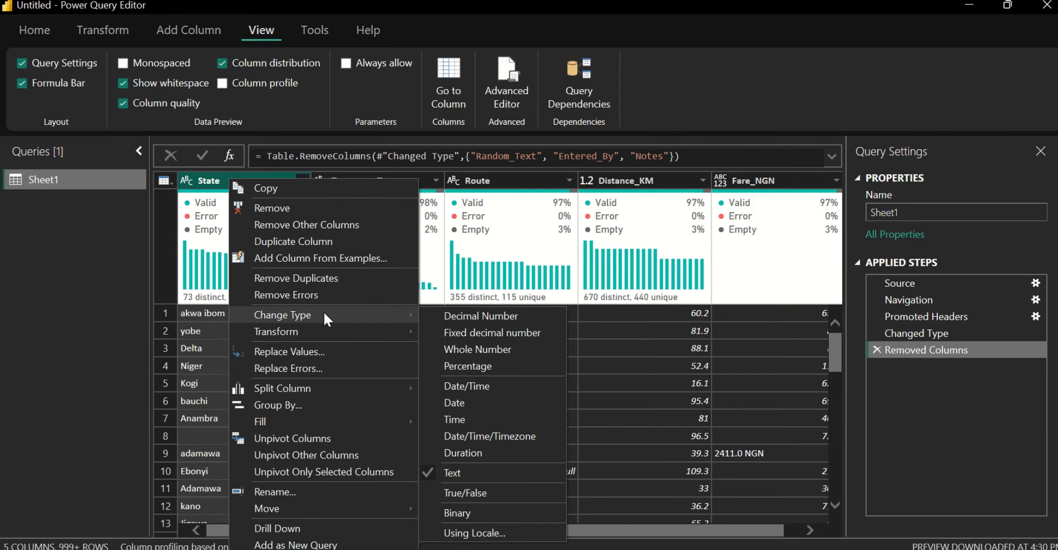
{"action": "mouse_move", "coordinate": [367, 332]}
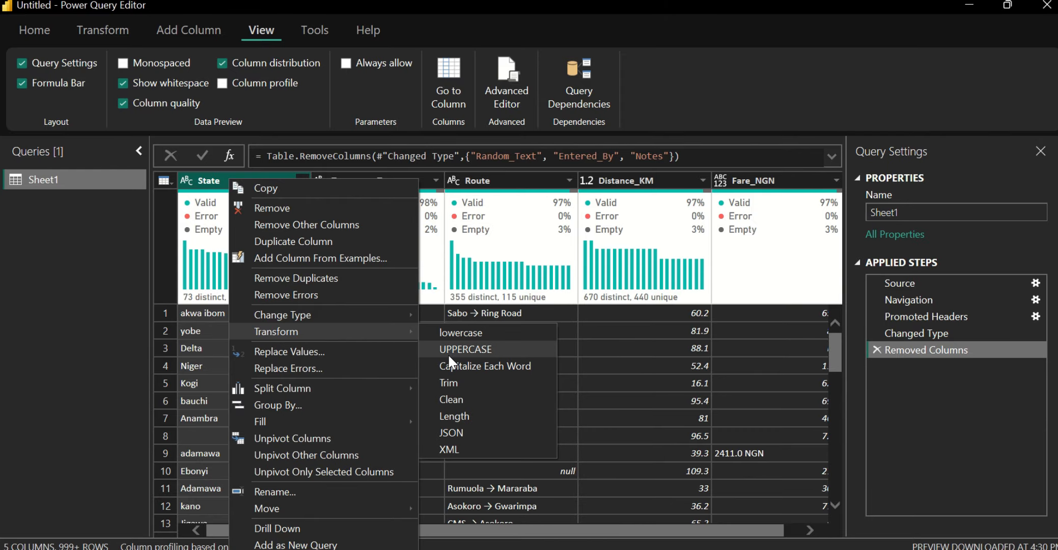
{"action": "left_click", "coordinate": [460, 366]}
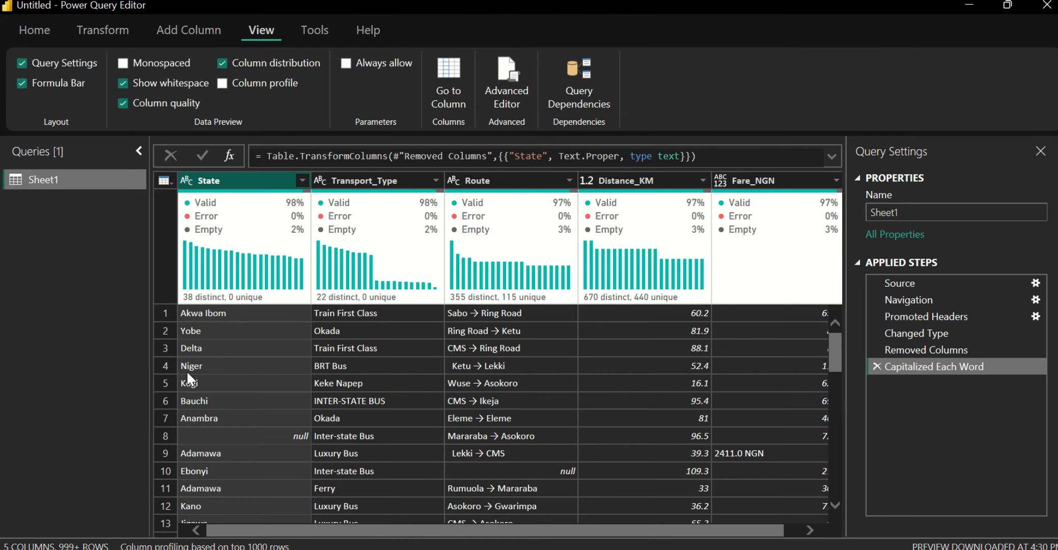
Step: Delete the Filtered Rows step from the applied steps and check the State column's filter values and distribution summary
{"action": "mouse_move", "coordinate": [215, 286]}
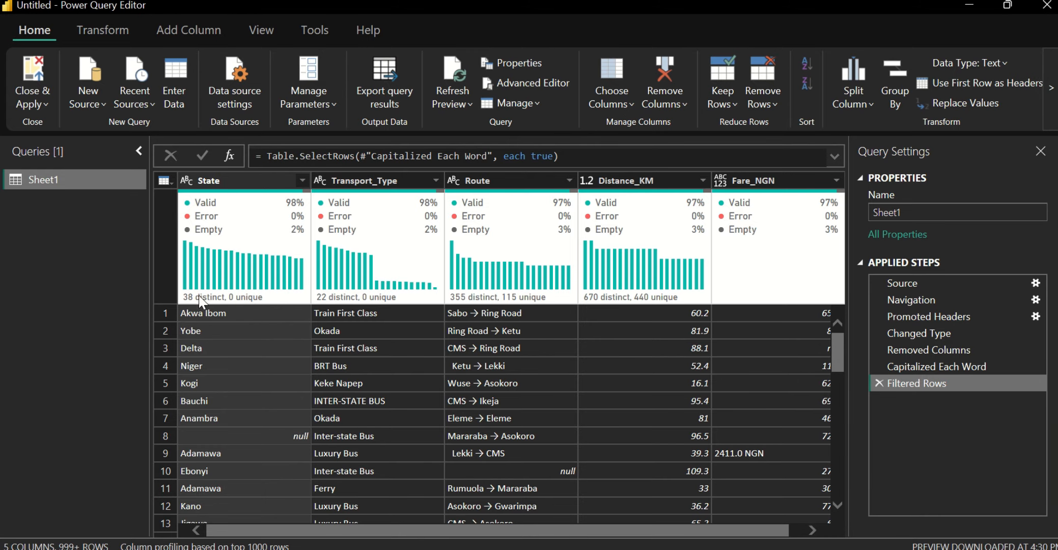
{"action": "left_click", "coordinate": [876, 383]}
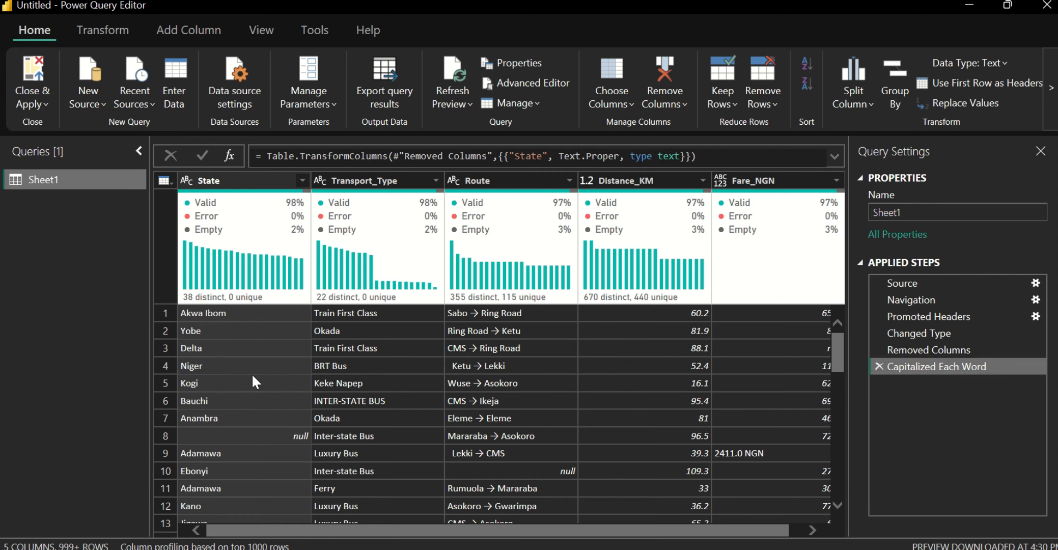
{"action": "left_click", "coordinate": [302, 180]}
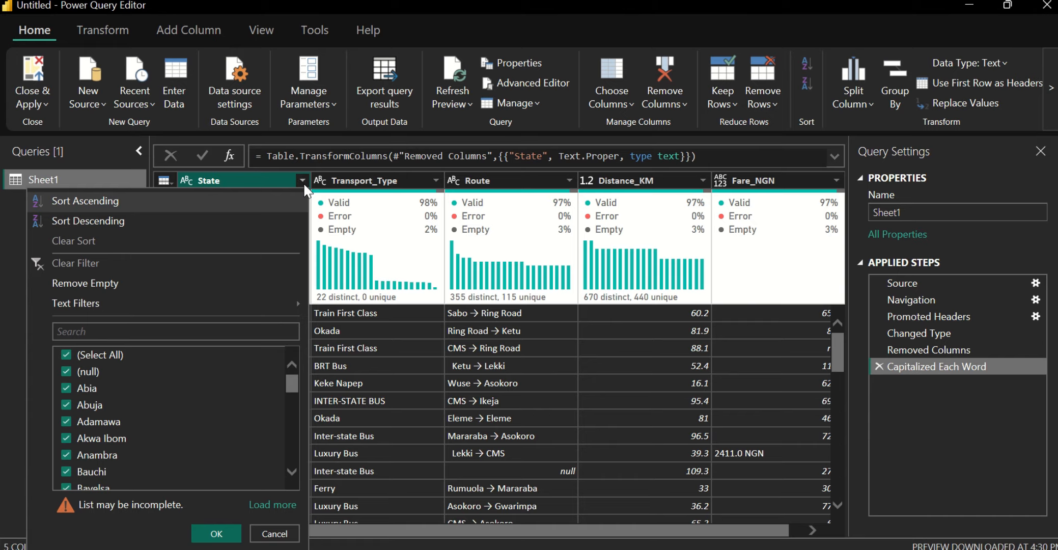
{"action": "left_click", "coordinate": [304, 185]}
{"action": "mouse_move", "coordinate": [302, 277]}
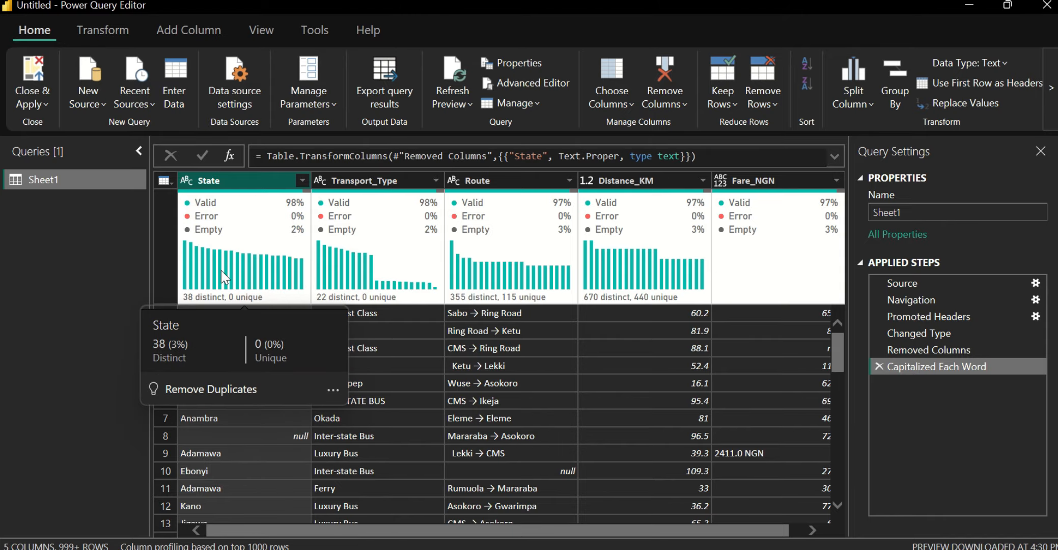
{"action": "mouse_move", "coordinate": [383, 230]}
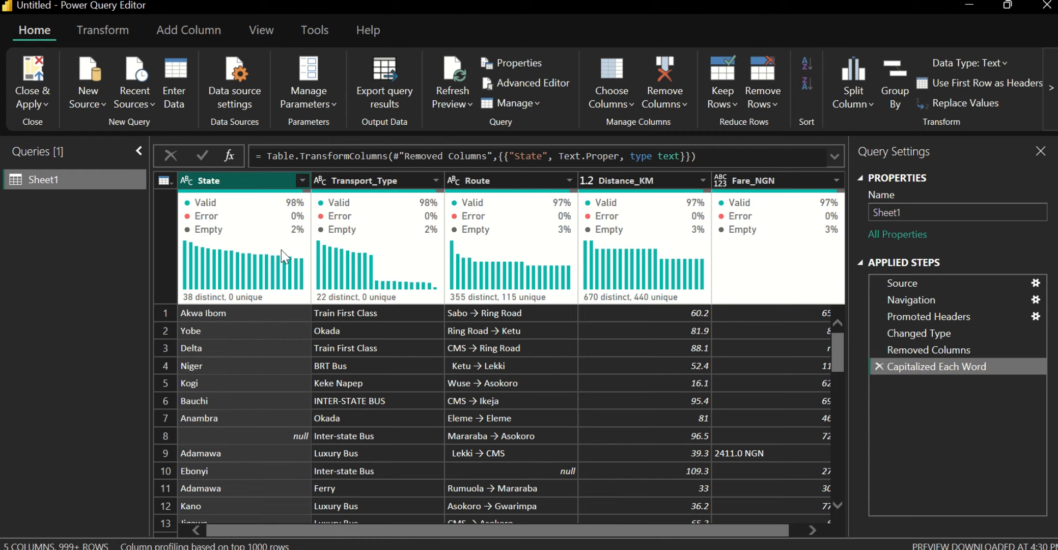
{"action": "mouse_move", "coordinate": [196, 303]}
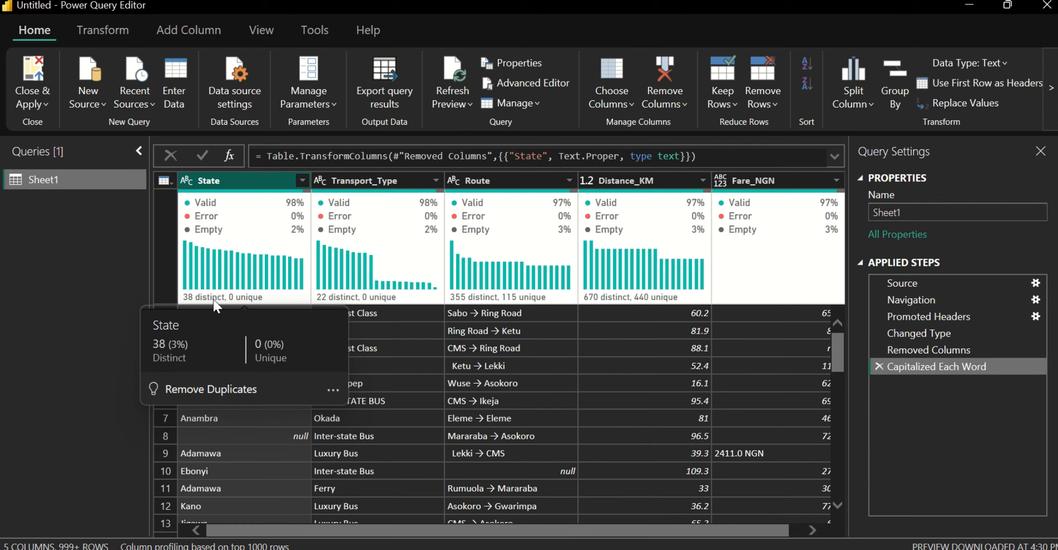
Step: Remove the rows with an empty State value using the State column's Remove Empty filter
{"action": "left_click", "coordinate": [302, 181]}
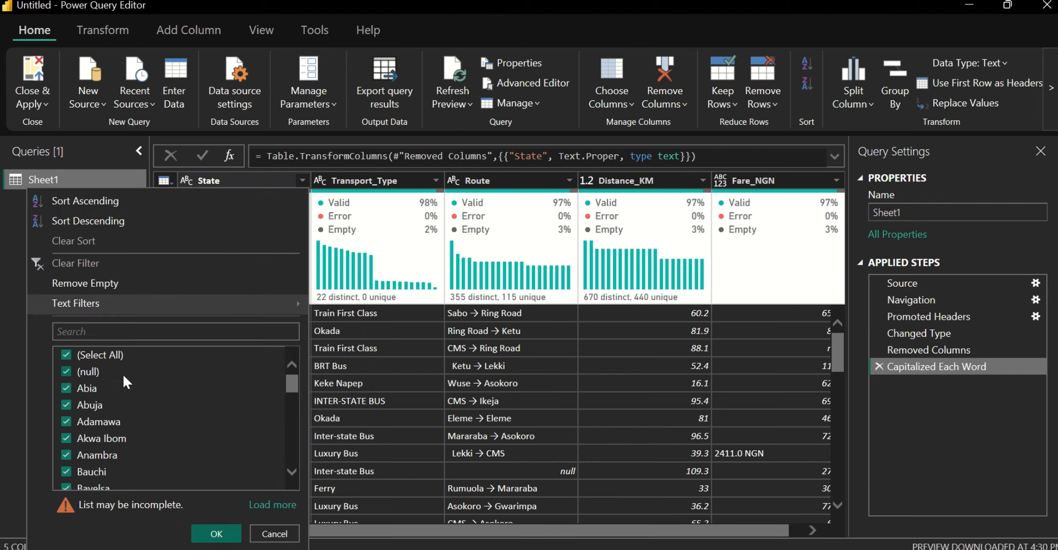
{"action": "left_click", "coordinate": [92, 376]}
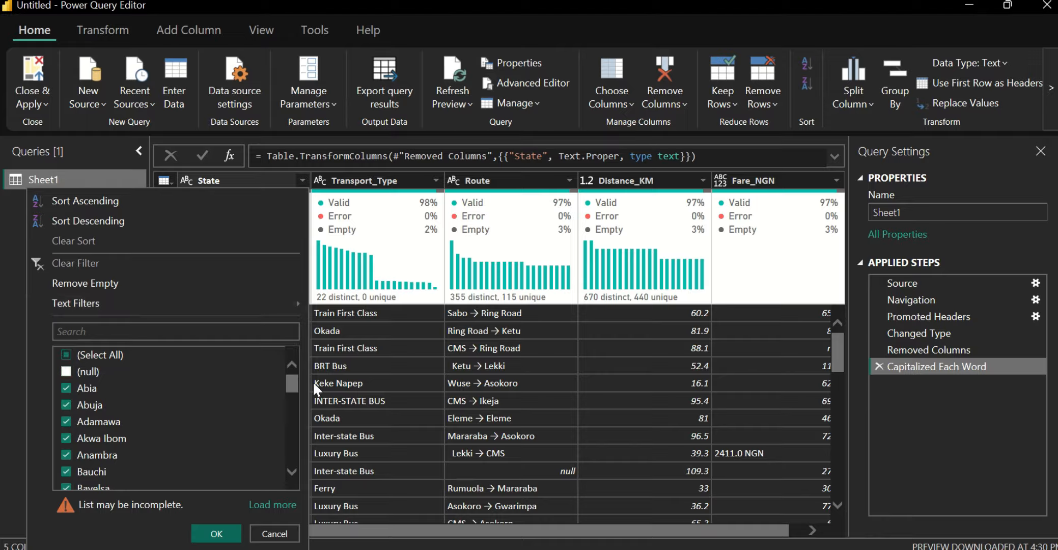
{"action": "left_click", "coordinate": [118, 283]}
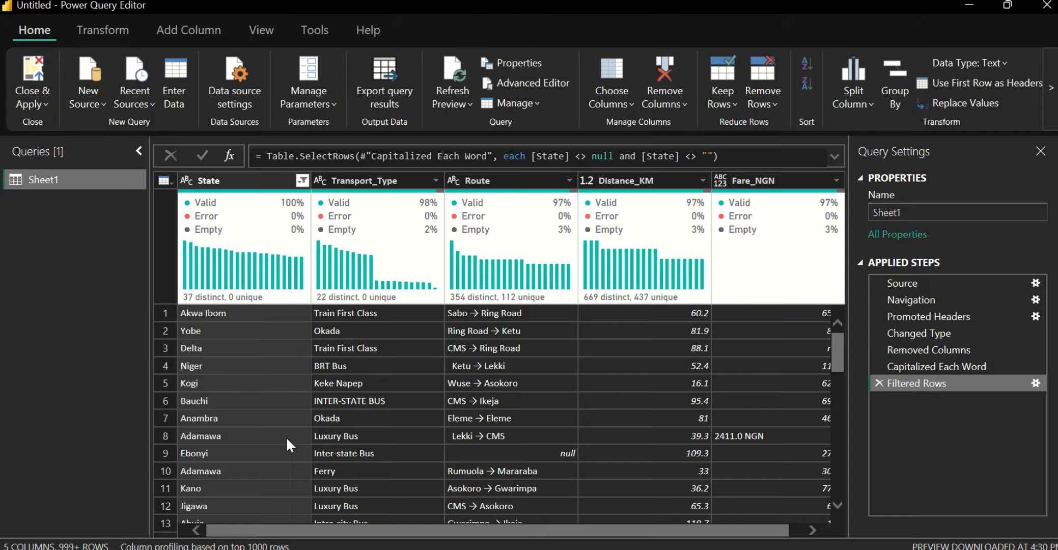
Step: Exclude the Nan value from the State column's filter list
{"action": "left_click", "coordinate": [305, 183]}
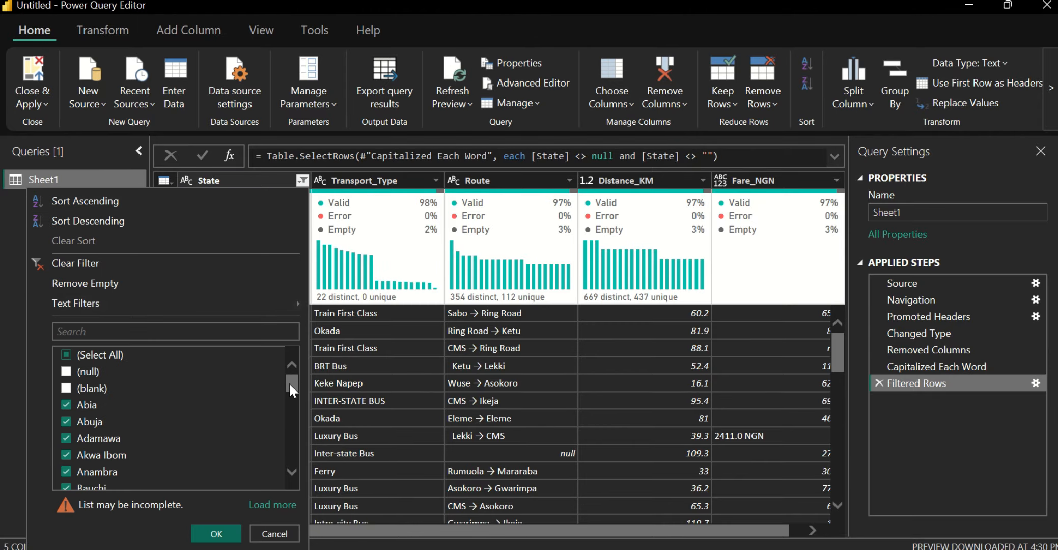
{"action": "left_click_drag", "start_coordinate": [290, 385], "coordinate": [289, 439]}
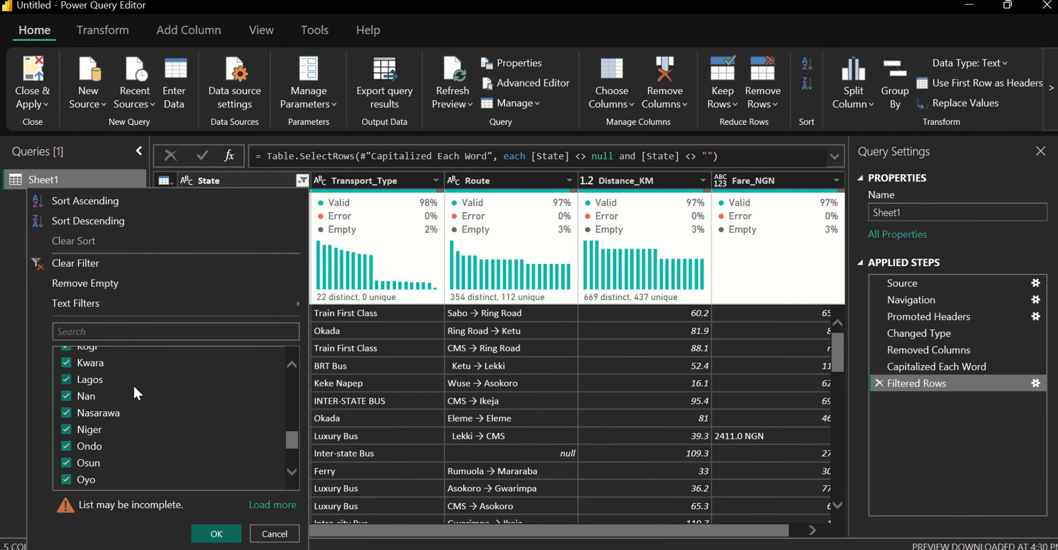
{"action": "left_click", "coordinate": [87, 396]}
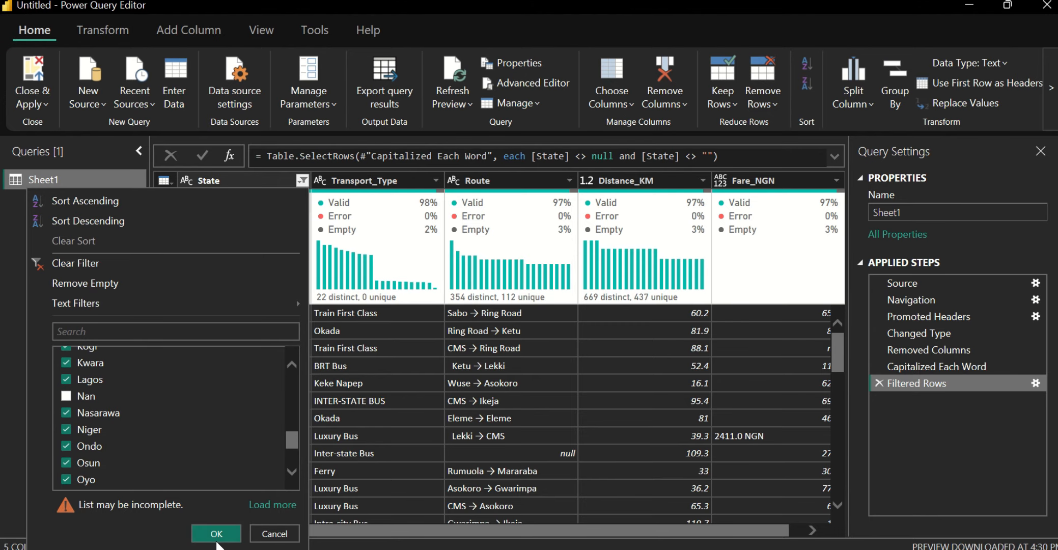
{"action": "left_click", "coordinate": [216, 535]}
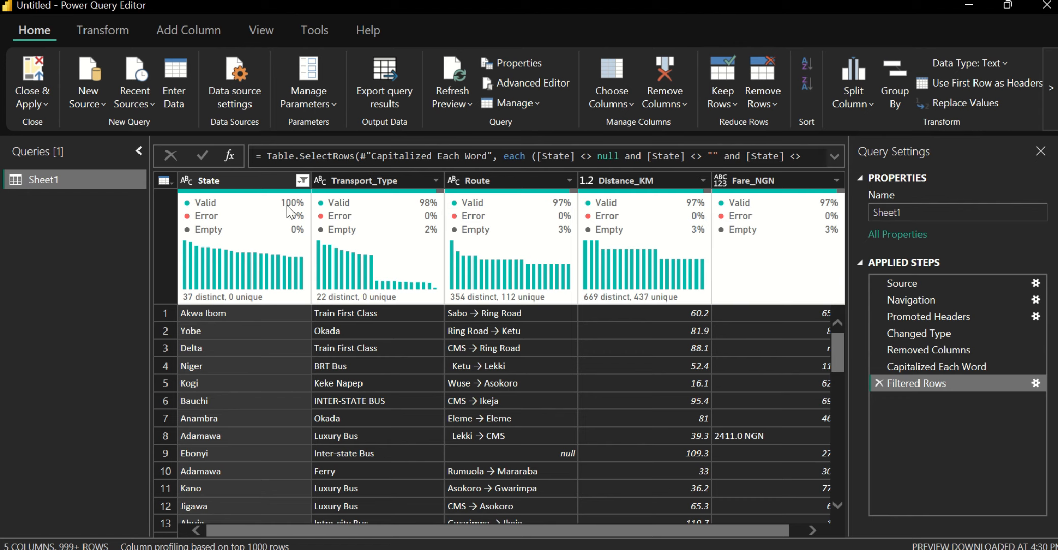
Step: Review the State column's filter values along with its quality and distribution statistics
{"action": "left_click", "coordinate": [302, 180]}
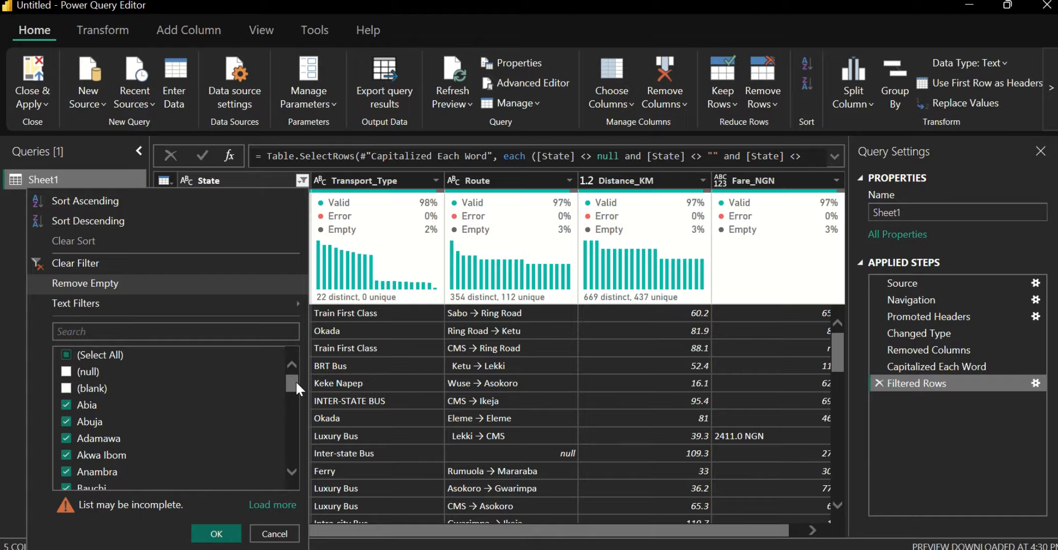
{"action": "left_click_drag", "start_coordinate": [295, 380], "coordinate": [300, 455]}
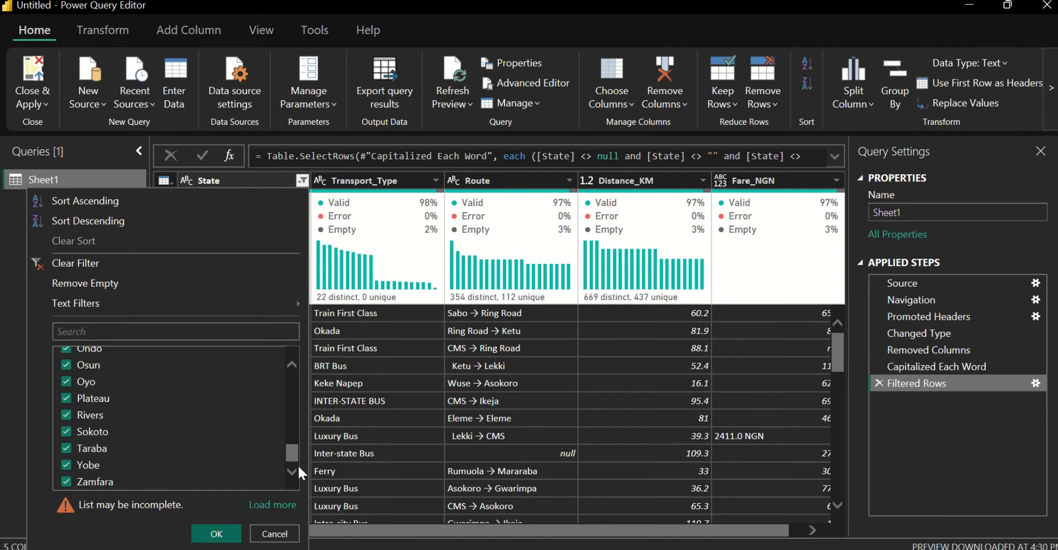
{"action": "left_click", "coordinate": [216, 534]}
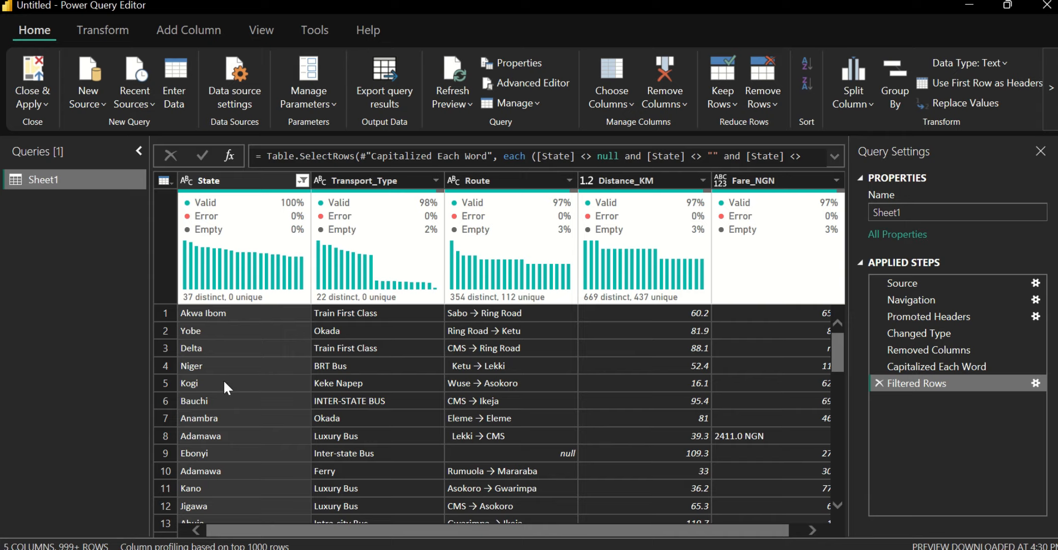
{"action": "mouse_move", "coordinate": [226, 303]}
{"action": "right_click", "coordinate": [211, 297]}
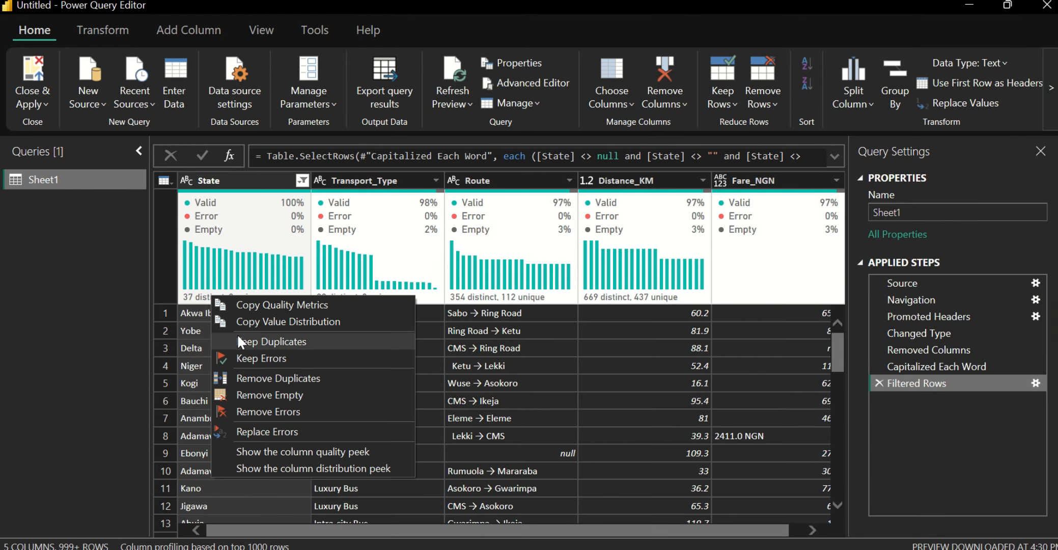
{"action": "left_click", "coordinate": [217, 267]}
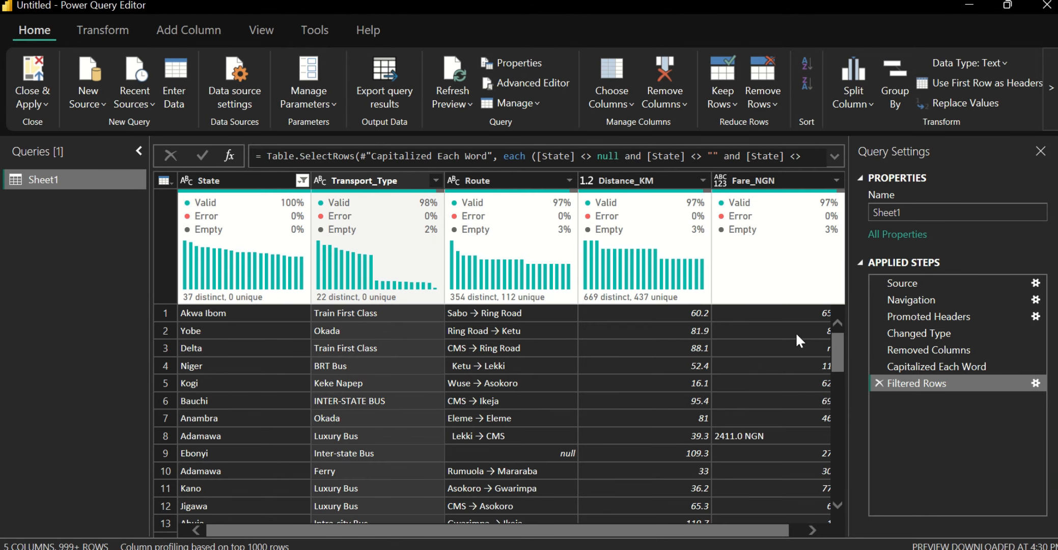
{"action": "left_click", "coordinate": [301, 183]}
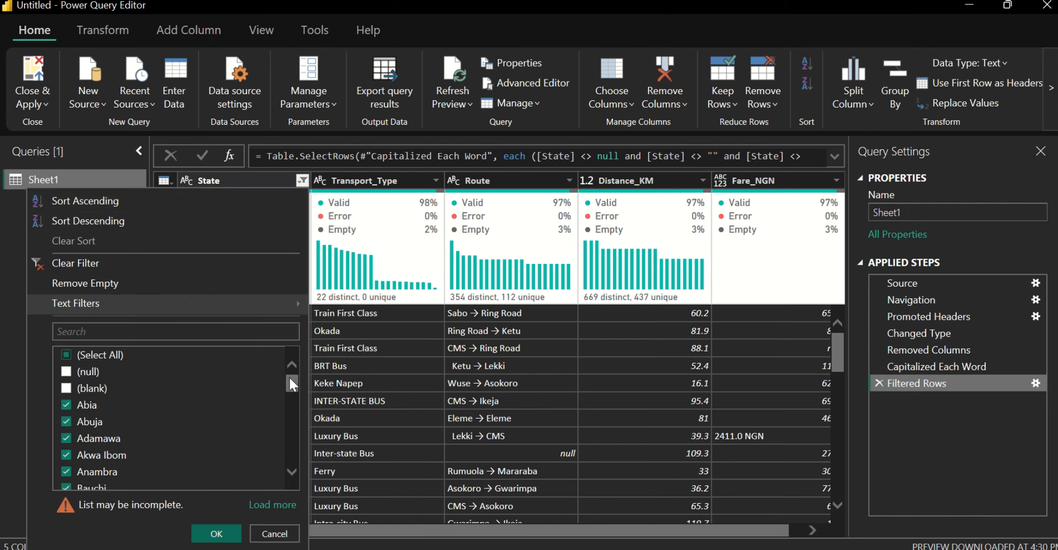
{"action": "left_click_drag", "start_coordinate": [288, 375], "coordinate": [302, 455]}
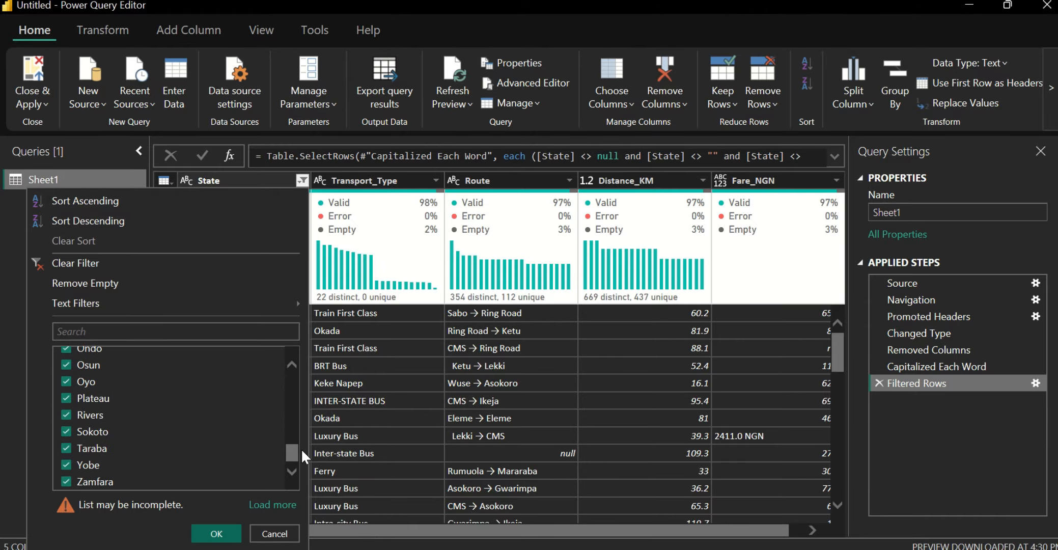
{"action": "left_click", "coordinate": [215, 533]}
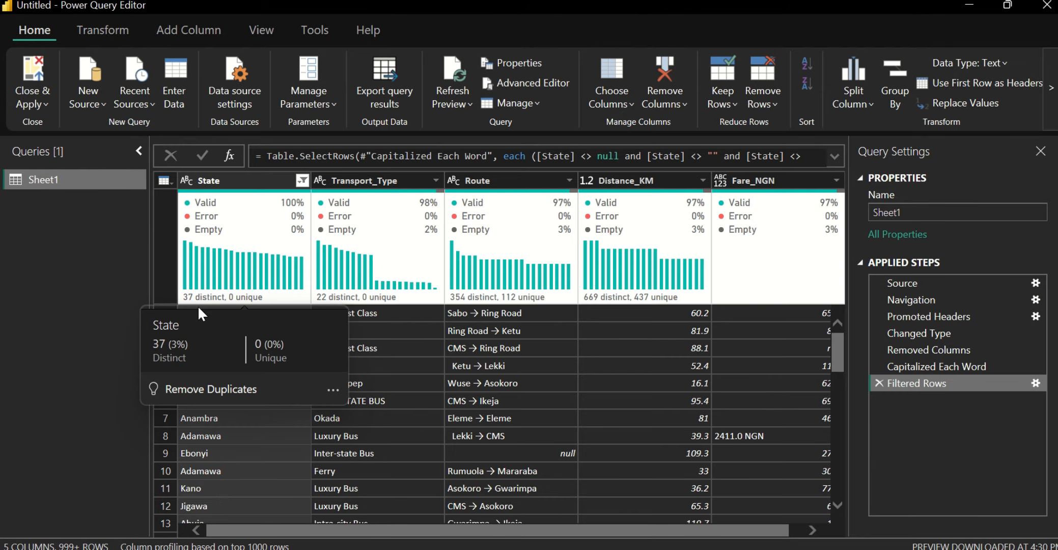
{"action": "mouse_move", "coordinate": [243, 271]}
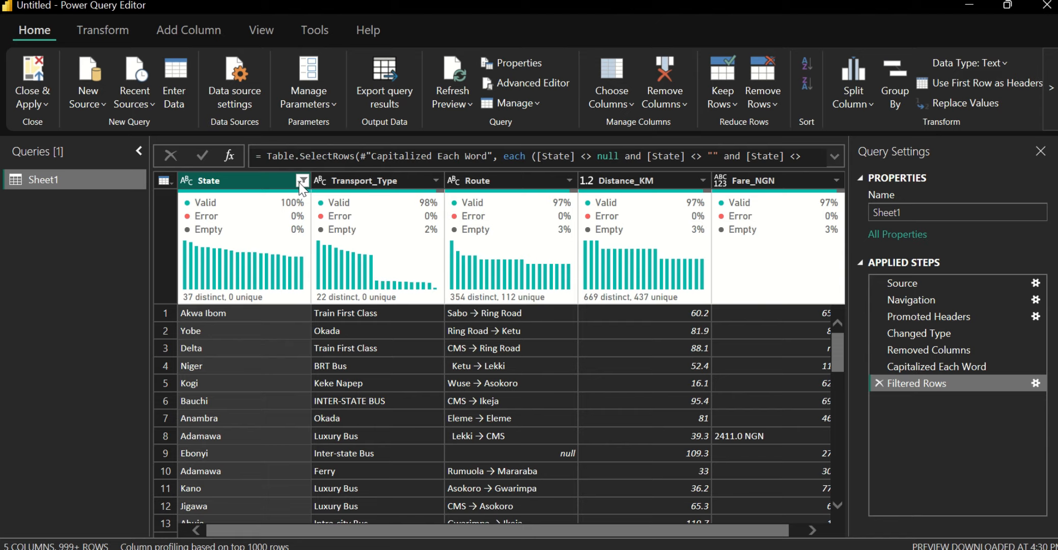
{"action": "mouse_move", "coordinate": [286, 217]}
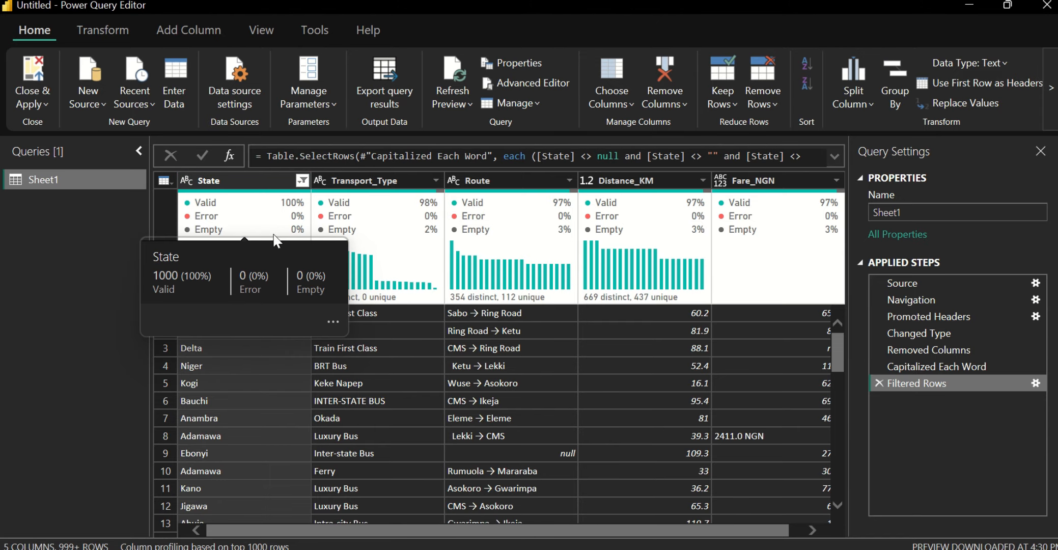
{"action": "left_click", "coordinate": [372, 183]}
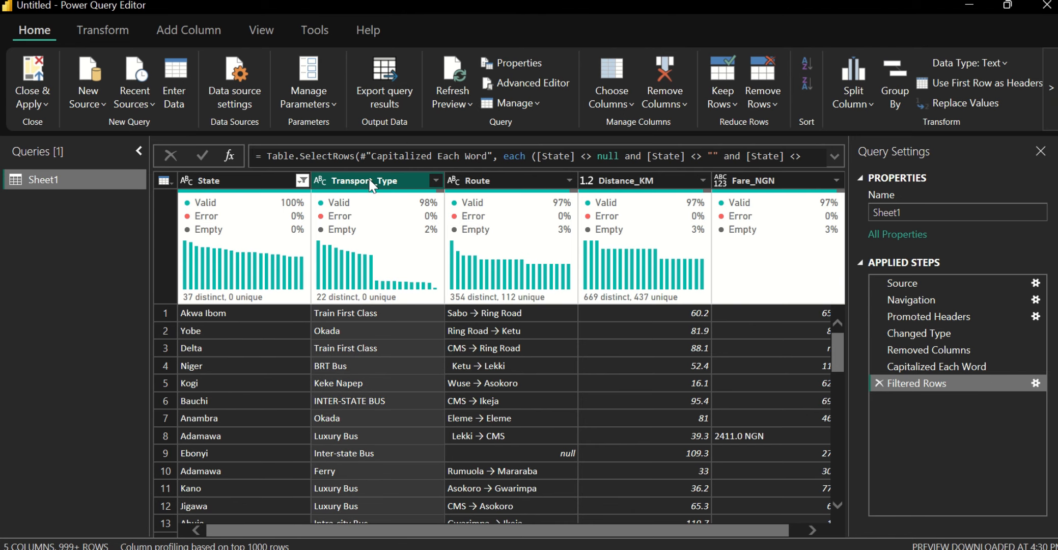
Step: Set the State column's data type to Text and apply its filter with all values selected
{"action": "left_click", "coordinate": [184, 179]}
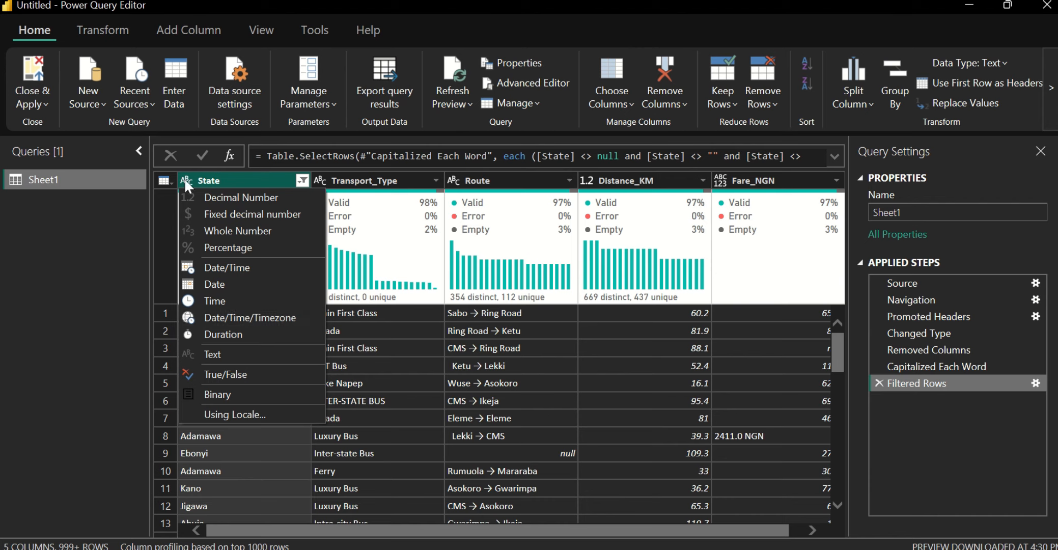
{"action": "left_click", "coordinate": [216, 359]}
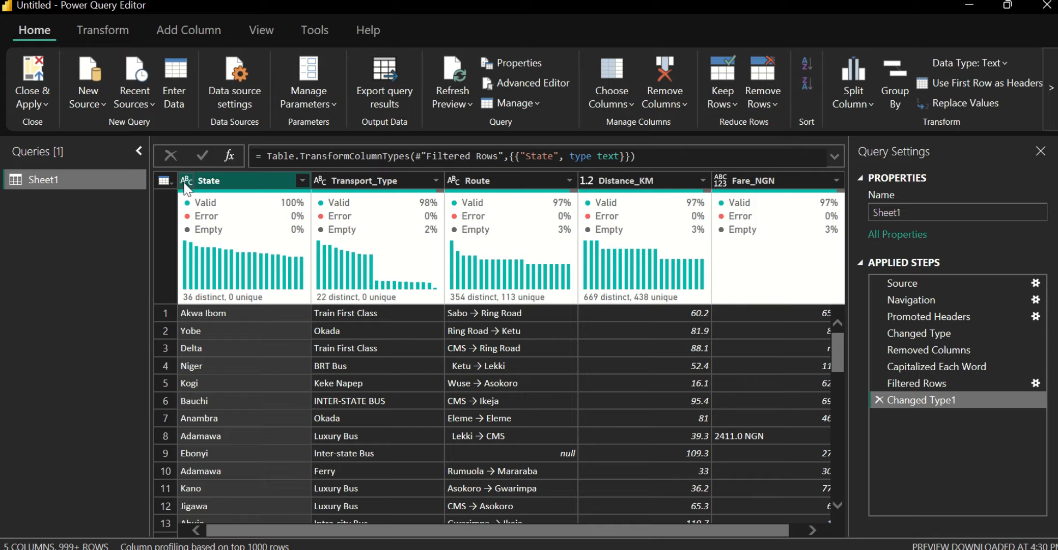
{"action": "left_click", "coordinate": [303, 181]}
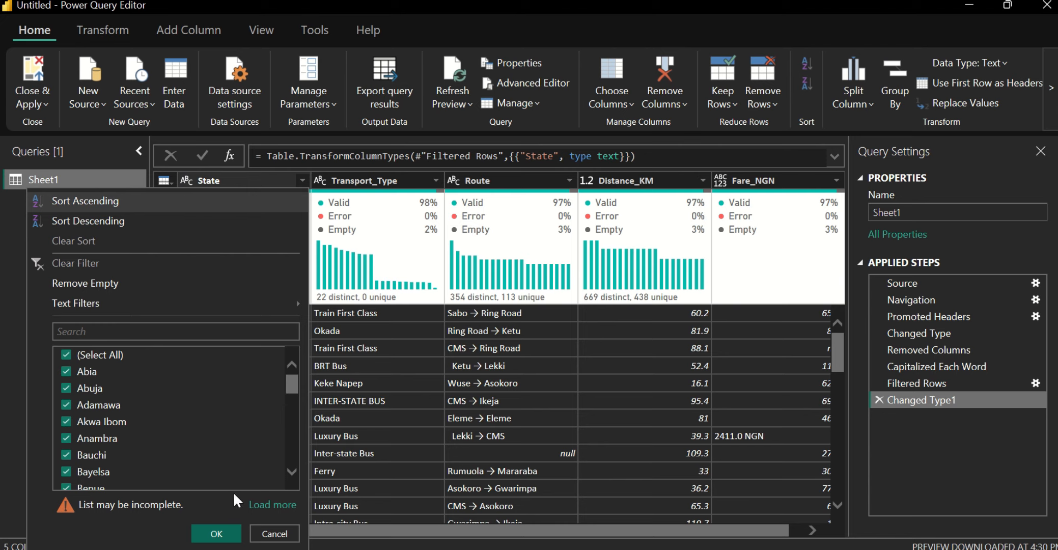
{"action": "left_click", "coordinate": [216, 536]}
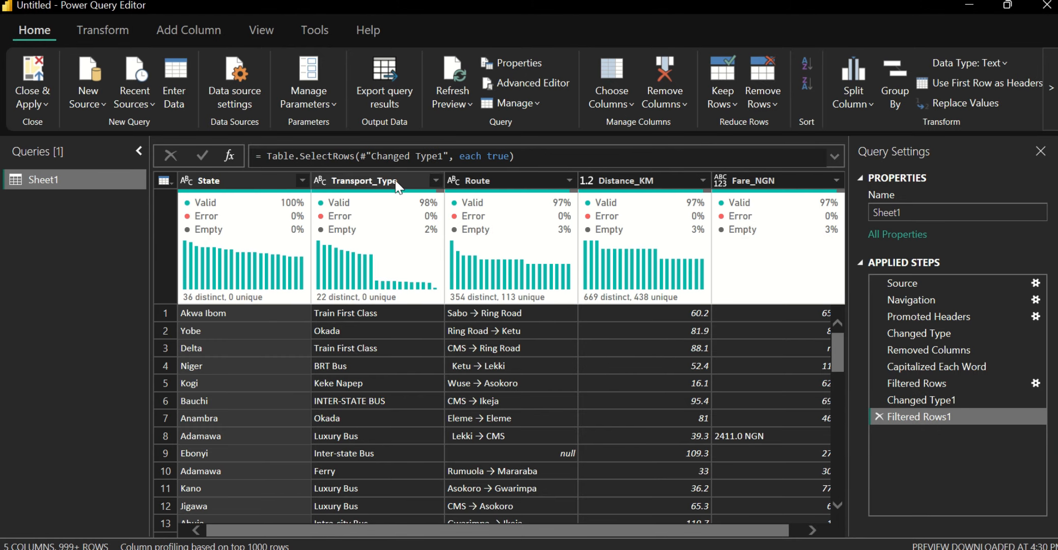
Step: Remove the rows with an empty Transport_Type value and review the column's filter list
{"action": "left_click", "coordinate": [436, 180]}
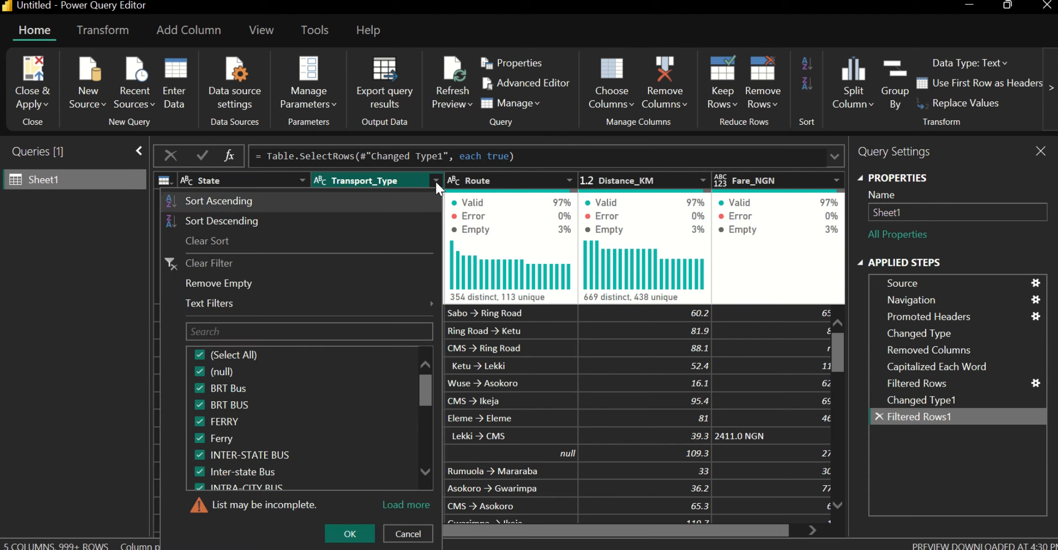
{"action": "left_click", "coordinate": [436, 181]}
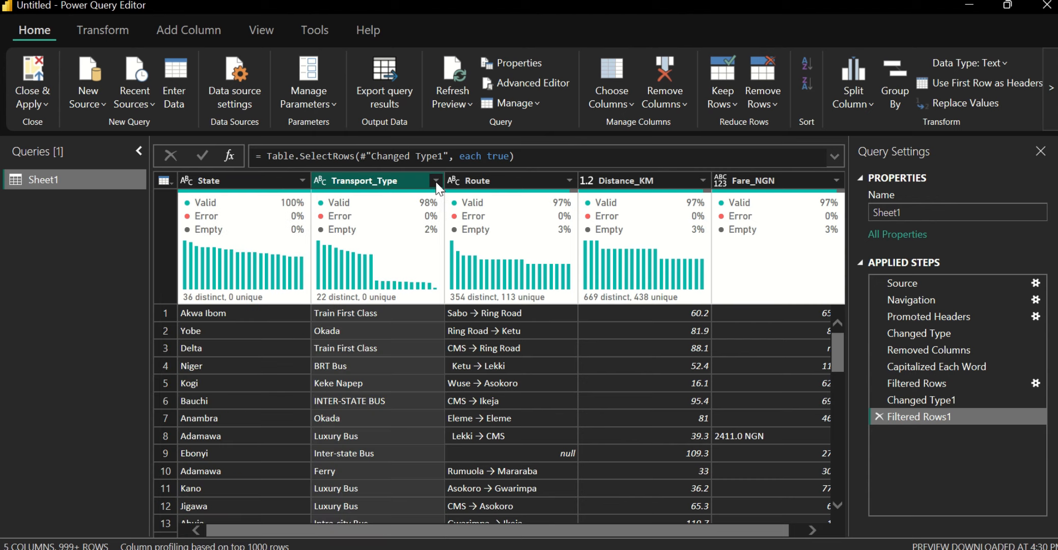
{"action": "left_click", "coordinate": [436, 181]}
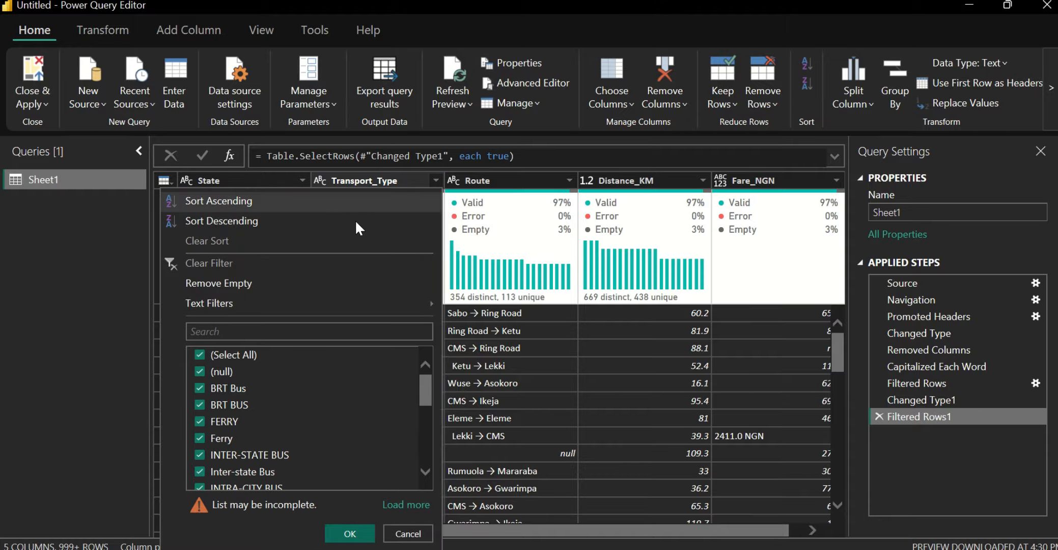
{"action": "left_click", "coordinate": [282, 284]}
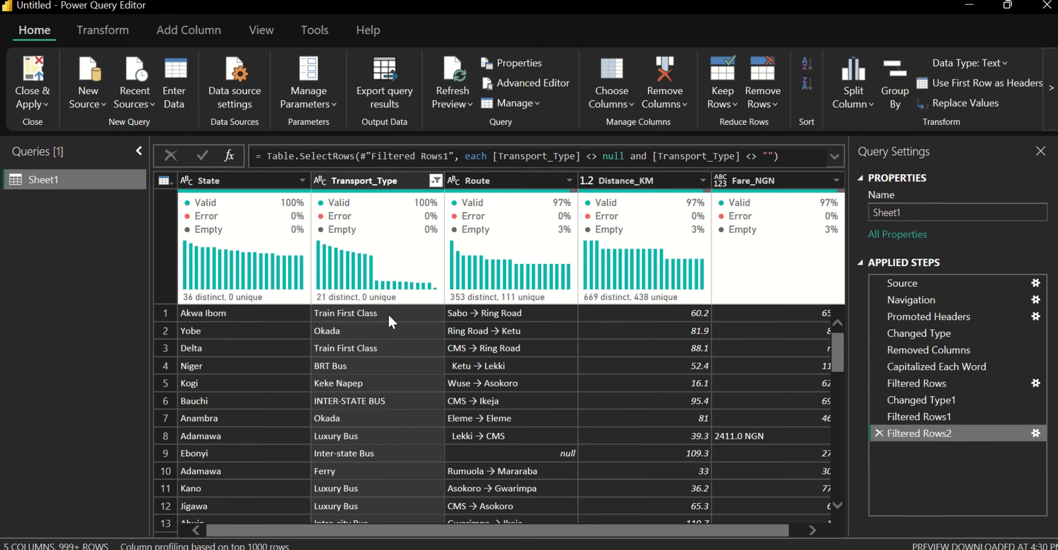
{"action": "left_click", "coordinate": [435, 180]}
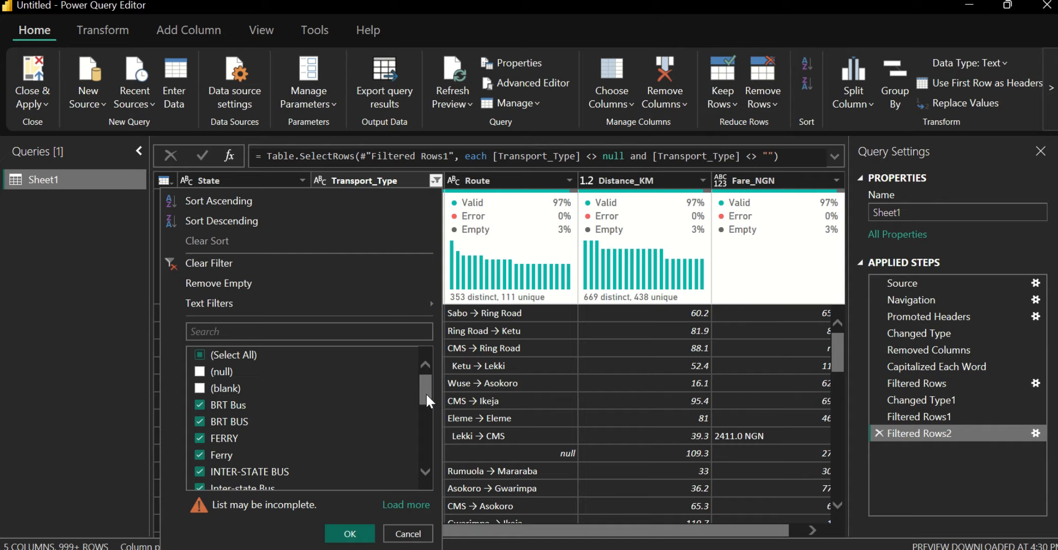
{"action": "left_click_drag", "start_coordinate": [425, 392], "coordinate": [419, 356]}
{"action": "left_click", "coordinate": [349, 533]}
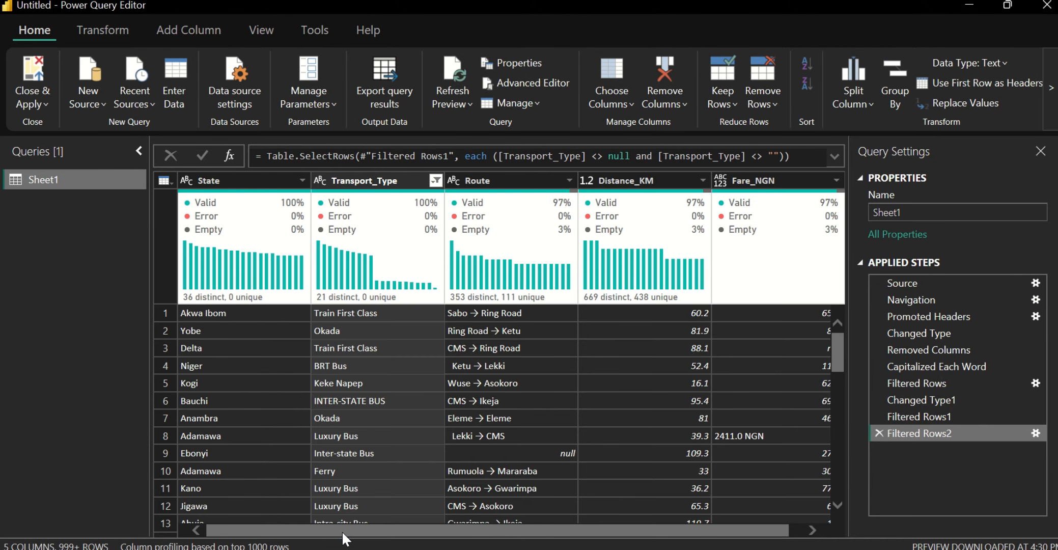
Step: Apply the Capitalize Each Word transformation to the Transport_Type column
{"action": "right_click", "coordinate": [382, 225]}
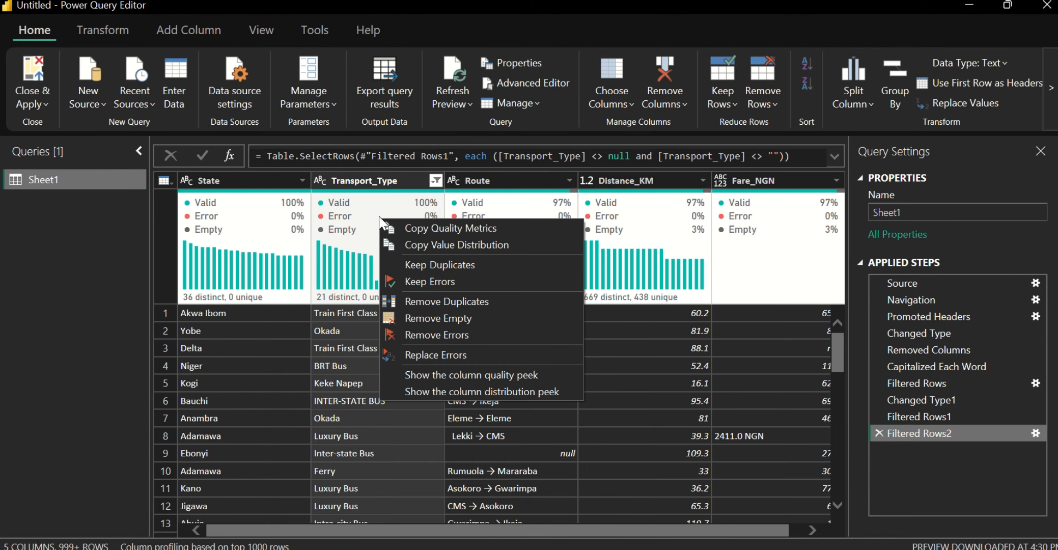
{"action": "left_click", "coordinate": [360, 197]}
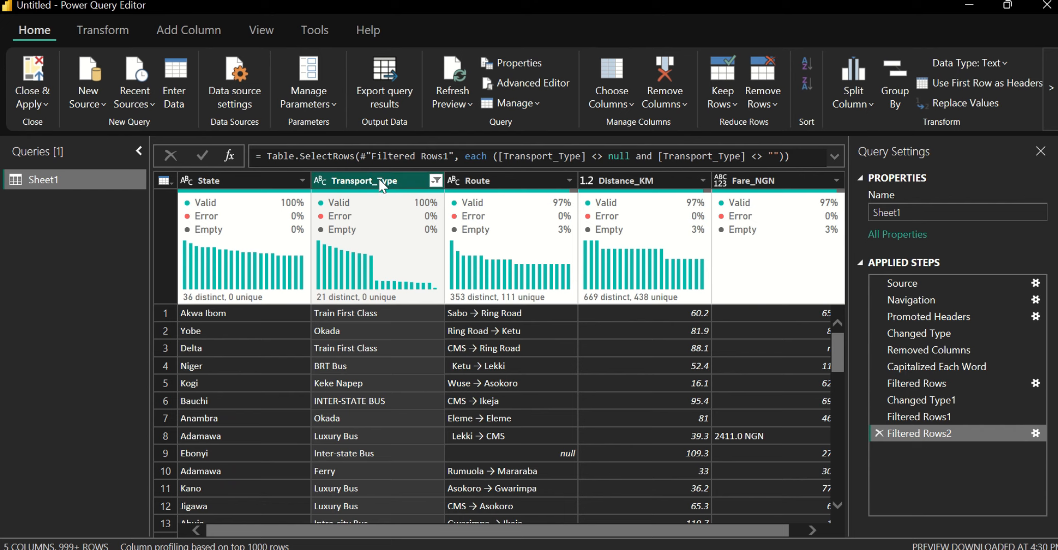
{"action": "right_click", "coordinate": [379, 179]}
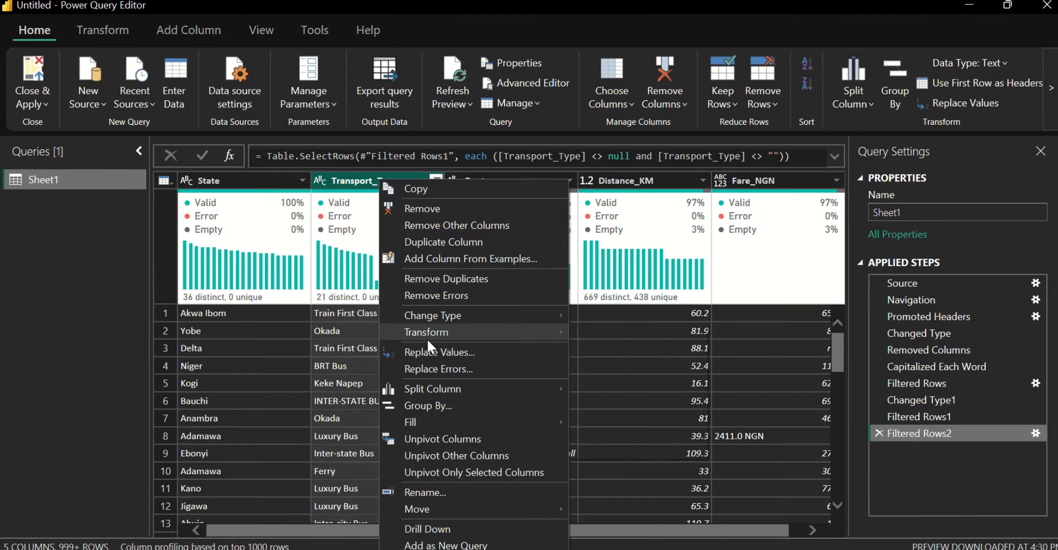
{"action": "mouse_move", "coordinate": [427, 339]}
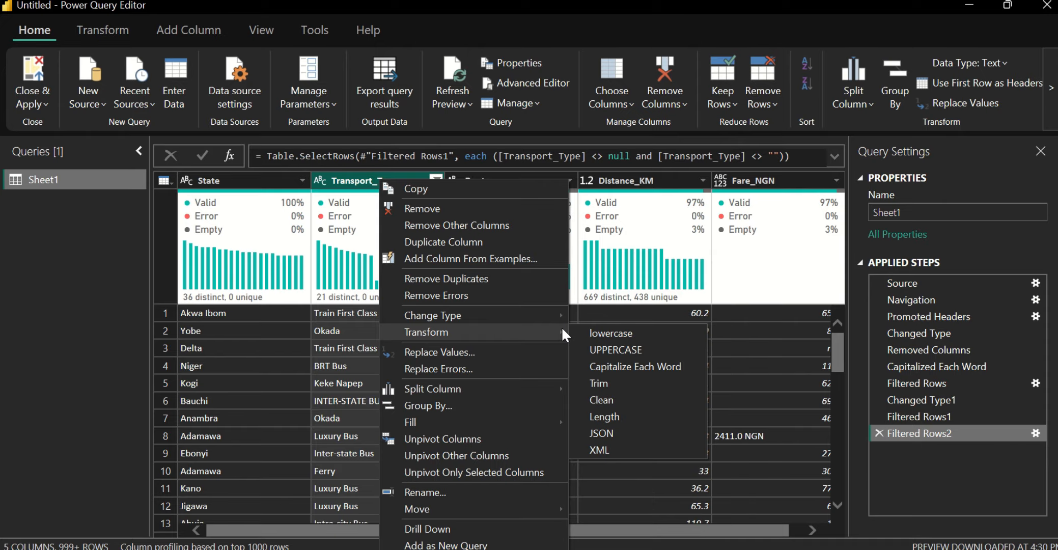
{"action": "left_click", "coordinate": [614, 367]}
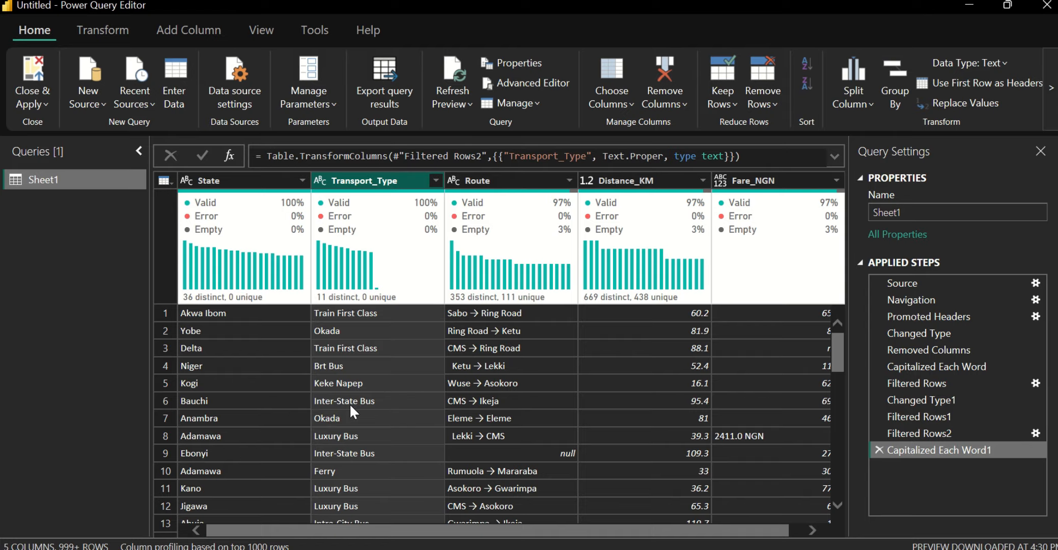
Step: Exclude the Nan value from the Transport_Type column's filter list
{"action": "left_click", "coordinate": [434, 181]}
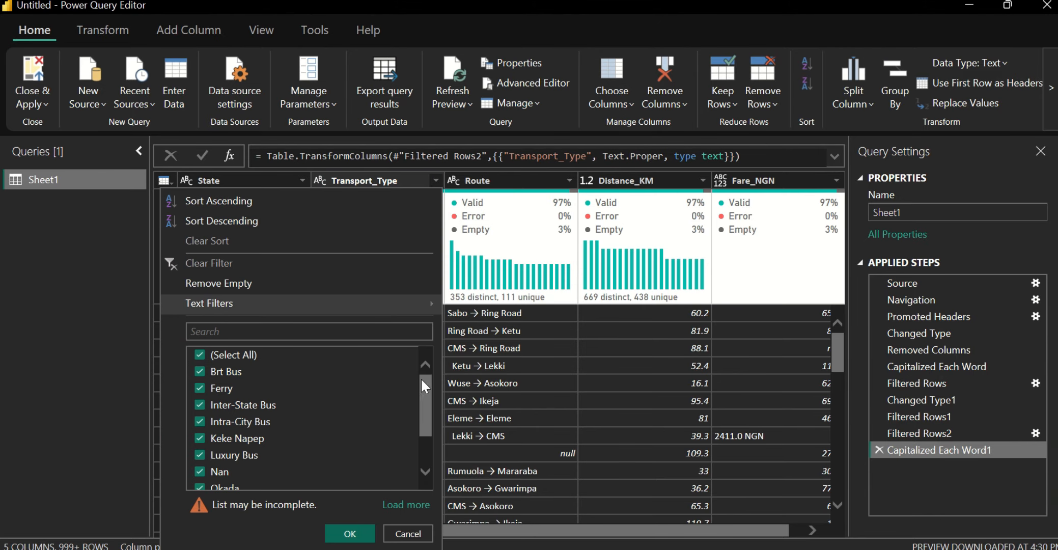
{"action": "left_click_drag", "start_coordinate": [424, 376], "coordinate": [424, 398]}
{"action": "left_click_drag", "start_coordinate": [423, 397], "coordinate": [423, 409]}
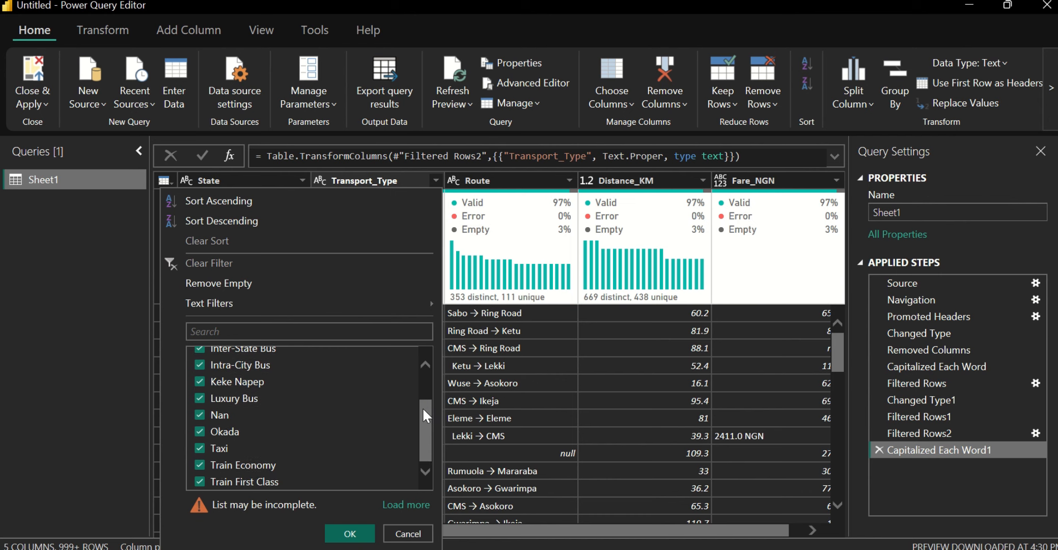
{"action": "left_click", "coordinate": [222, 416]}
{"action": "left_click", "coordinate": [350, 533]}
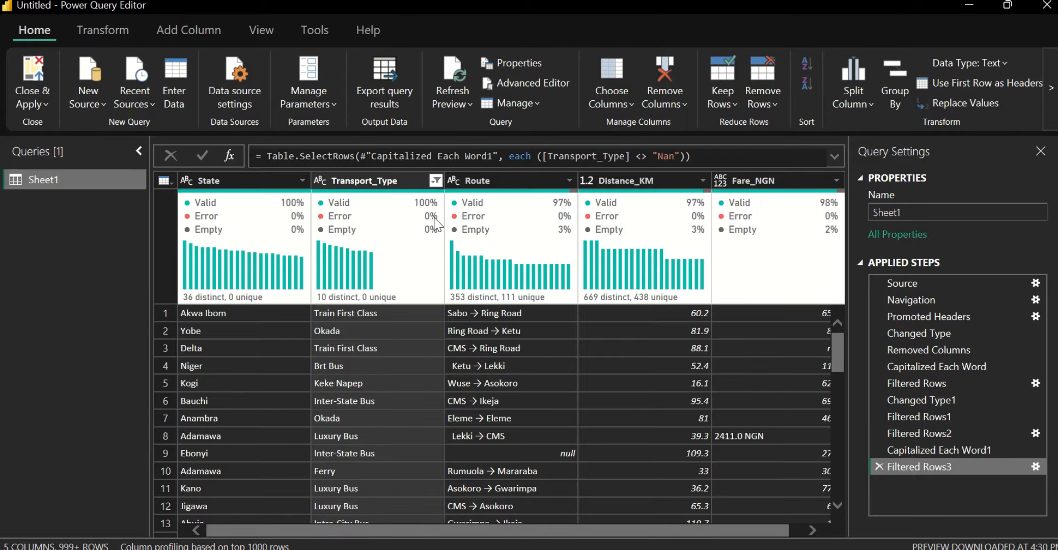
Step: Review the Transport_Type column's filter list to check which transport types remain selected
{"action": "left_click", "coordinate": [435, 180]}
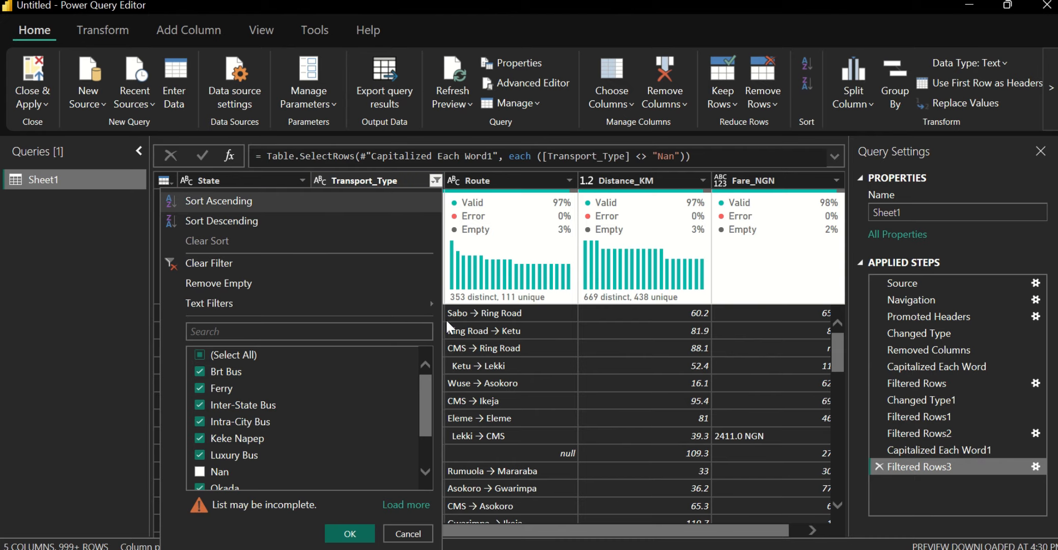
{"action": "left_click_drag", "start_coordinate": [424, 381], "coordinate": [435, 410]}
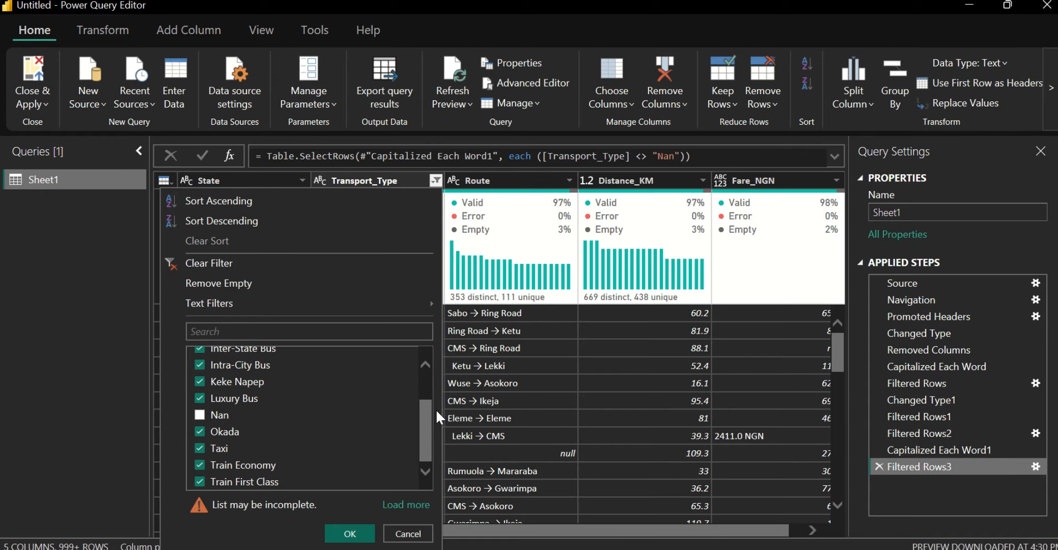
{"action": "left_click", "coordinate": [350, 534]}
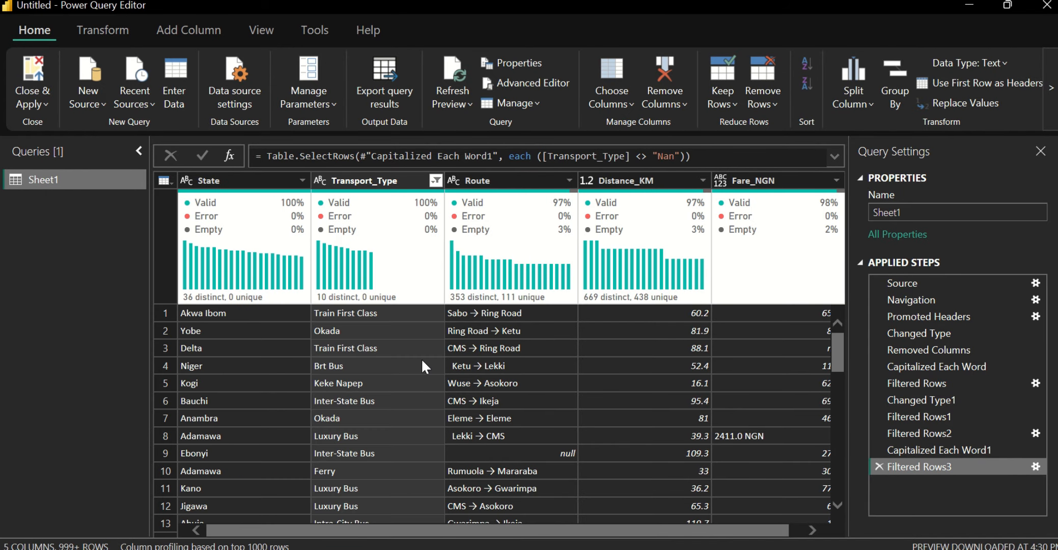
{"action": "left_click", "coordinate": [436, 180]}
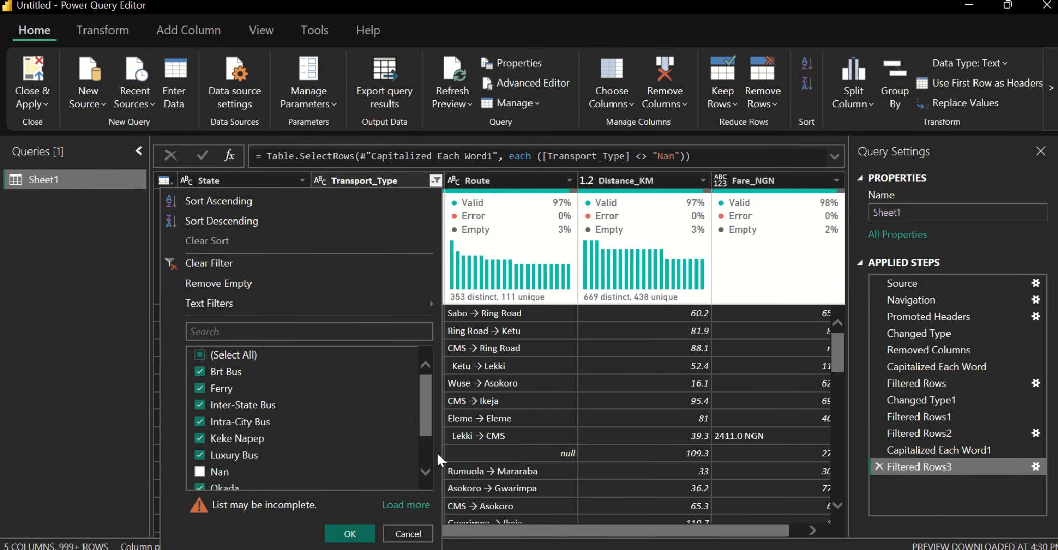
{"action": "mouse_move", "coordinate": [425, 413]}
{"action": "left_mouse_down"}
{"action": "mouse_move", "coordinate": [432, 446]}
{"action": "mouse_move", "coordinate": [432, 403]}
{"action": "left_mouse_up"}
{"action": "left_click", "coordinate": [348, 533]}
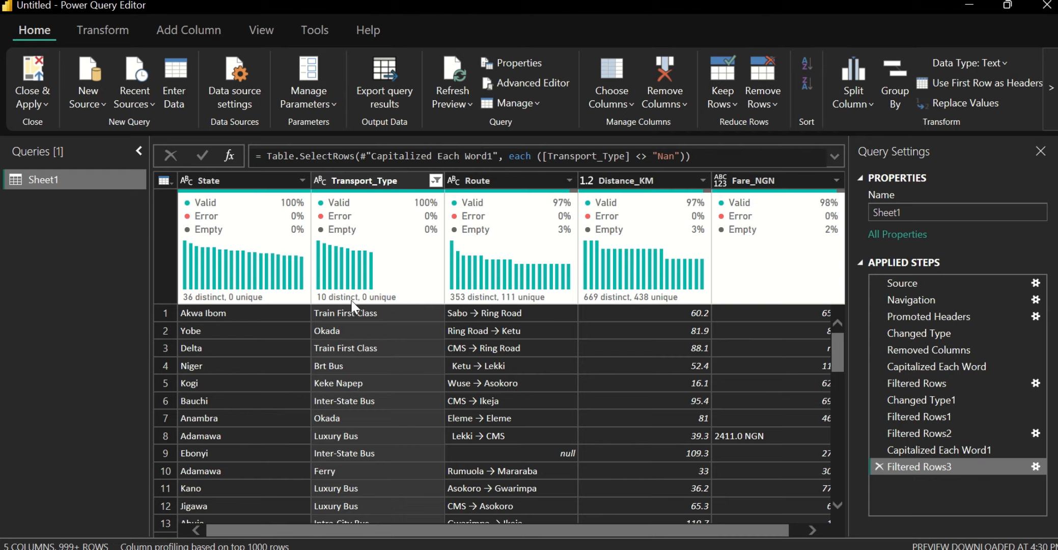
Step: Set the Transport_Type column's data type to Text
{"action": "left_click", "coordinate": [322, 183]}
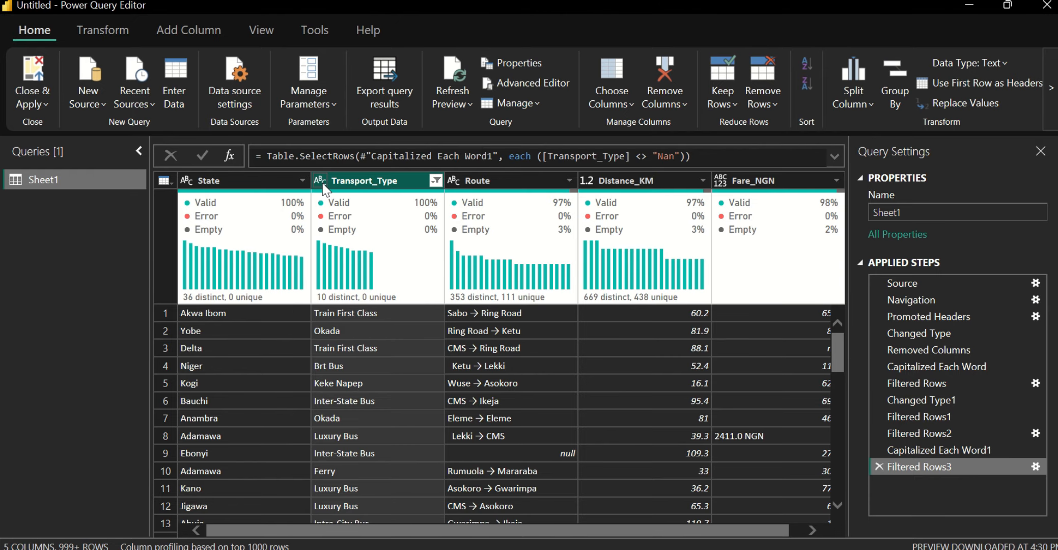
{"action": "left_click", "coordinate": [322, 182]}
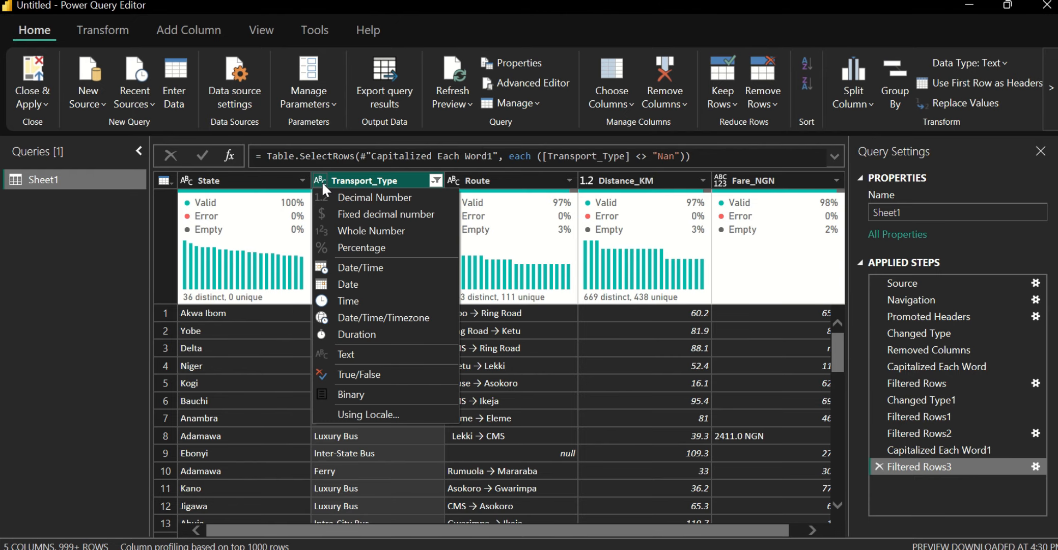
{"action": "left_click", "coordinate": [350, 356]}
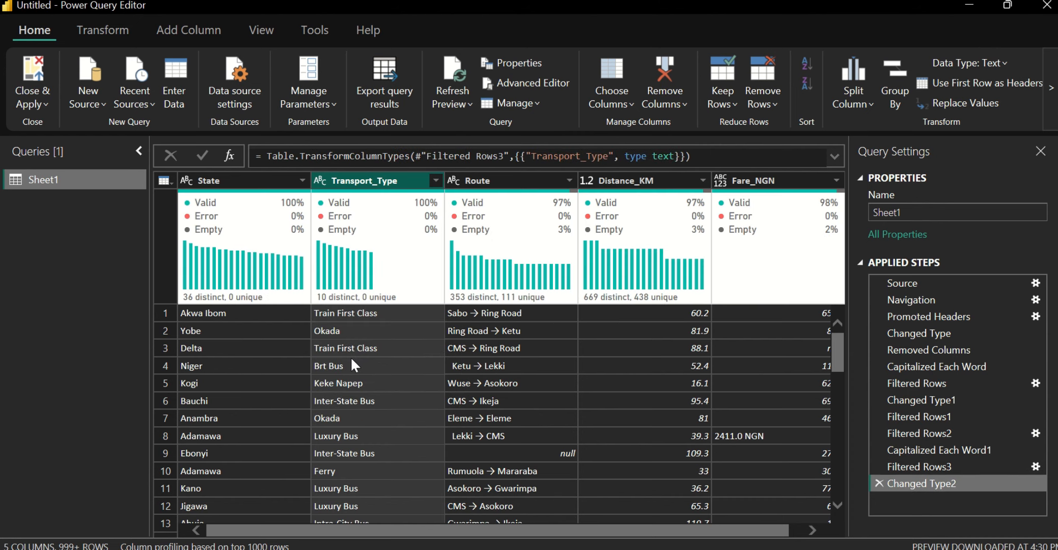
Step: Examine the Route column's filter values and its column profile statistics and value distribution
{"action": "left_click", "coordinate": [518, 179]}
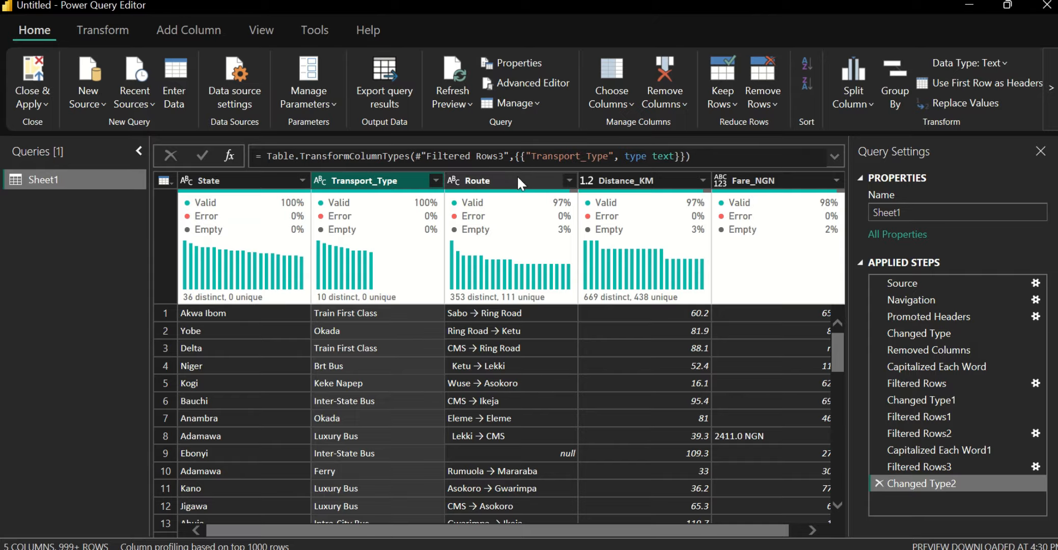
{"action": "left_click", "coordinate": [571, 179]}
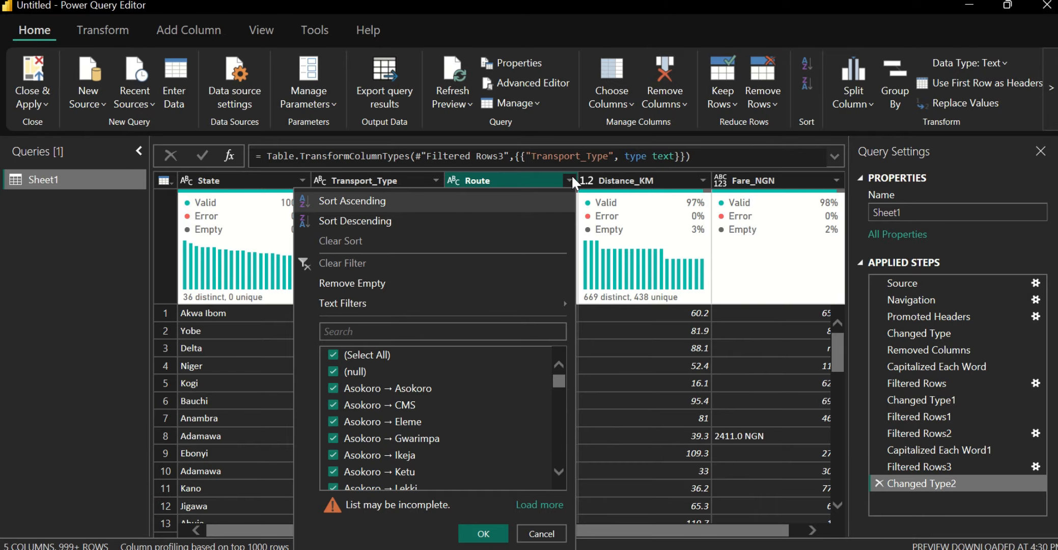
{"action": "left_click", "coordinate": [610, 373]}
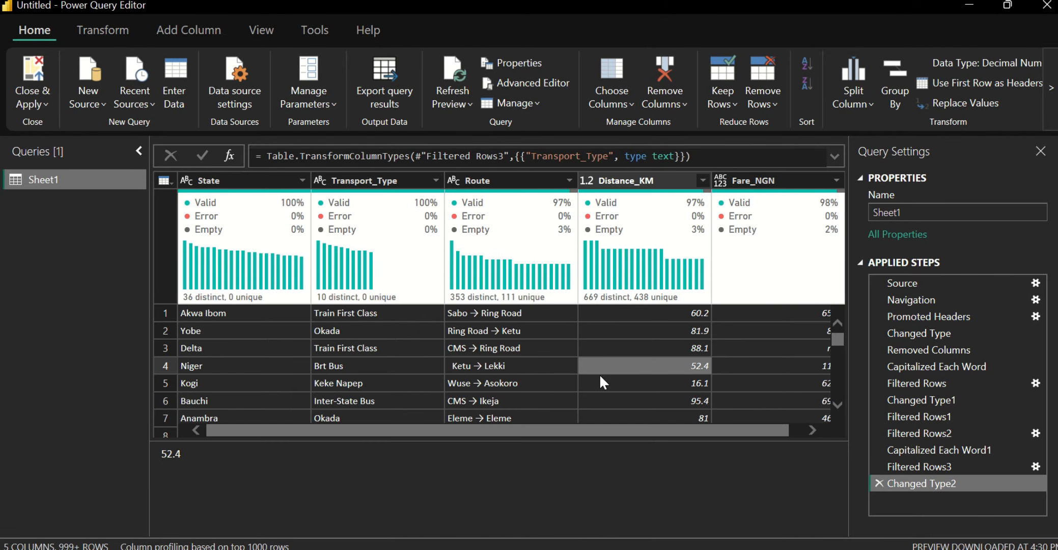
{"action": "left_click", "coordinate": [540, 300]}
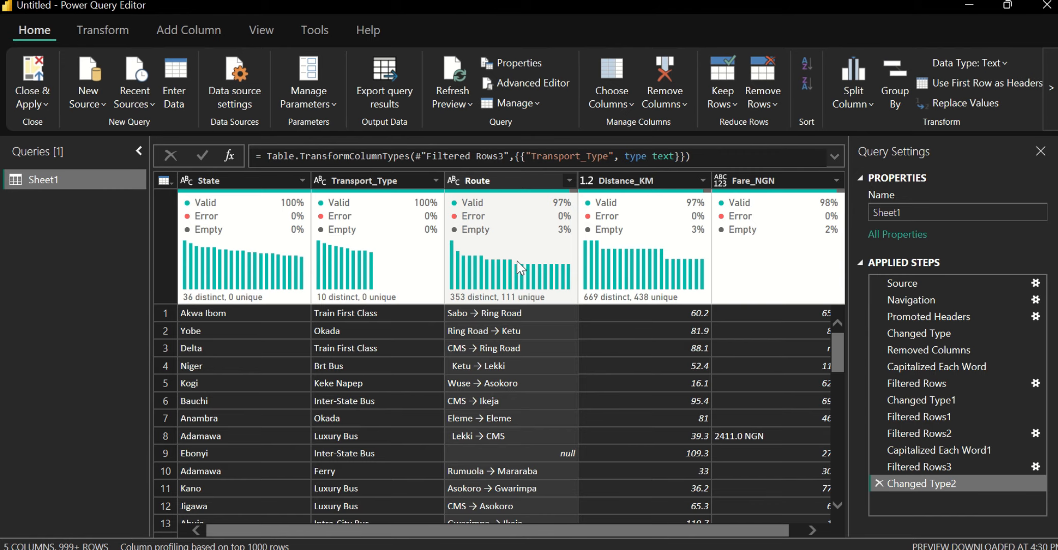
{"action": "left_click", "coordinate": [264, 27]}
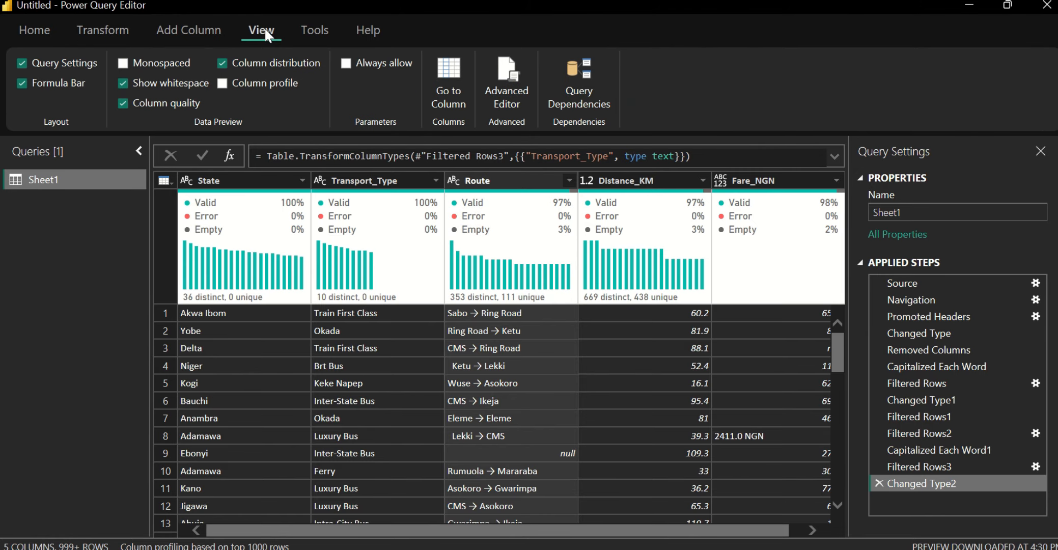
{"action": "left_click", "coordinate": [229, 85]}
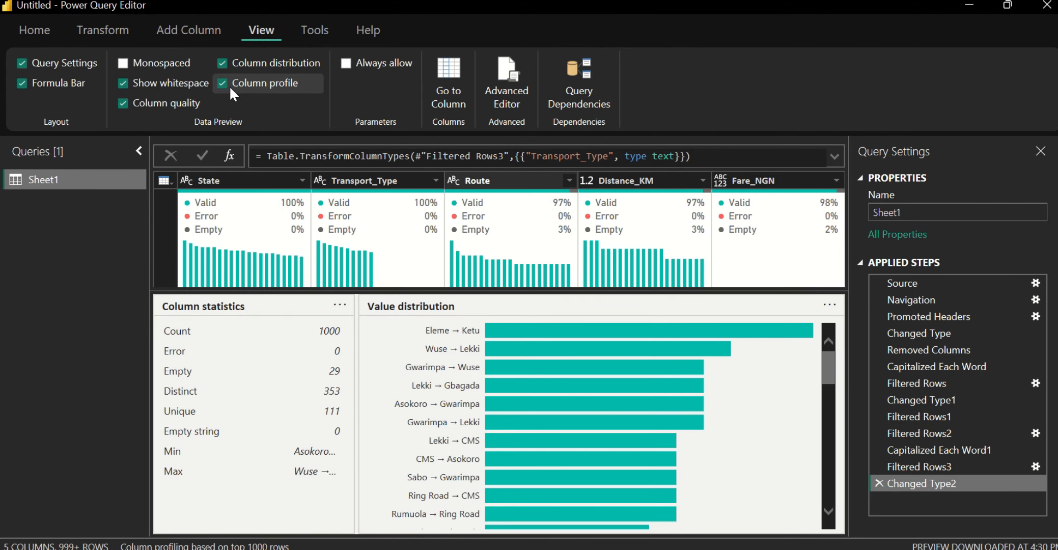
{"action": "left_click", "coordinate": [229, 85]}
Step: Remove the rows with an empty Route value
{"action": "mouse_move", "coordinate": [504, 227]}
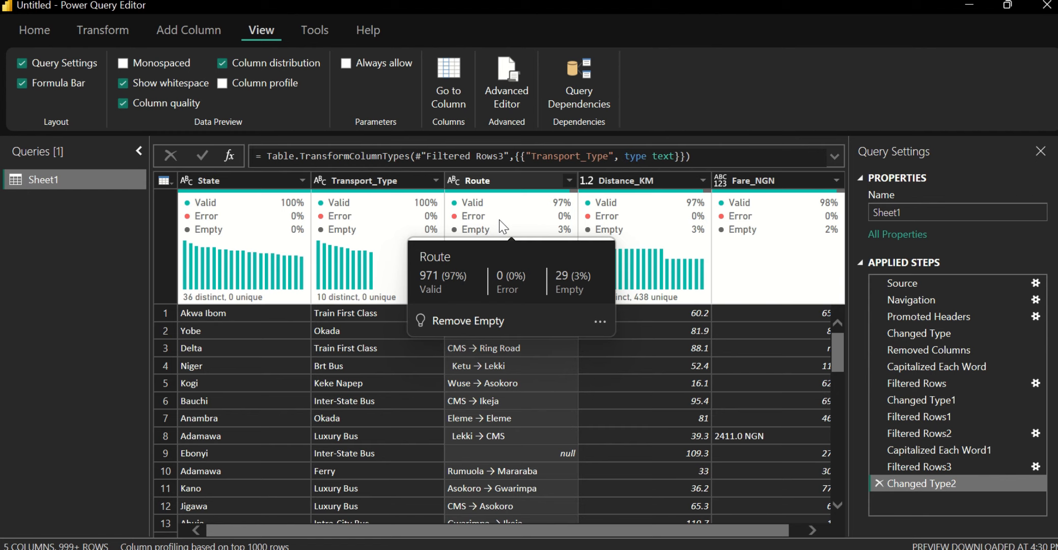
{"action": "right_click", "coordinate": [501, 225]}
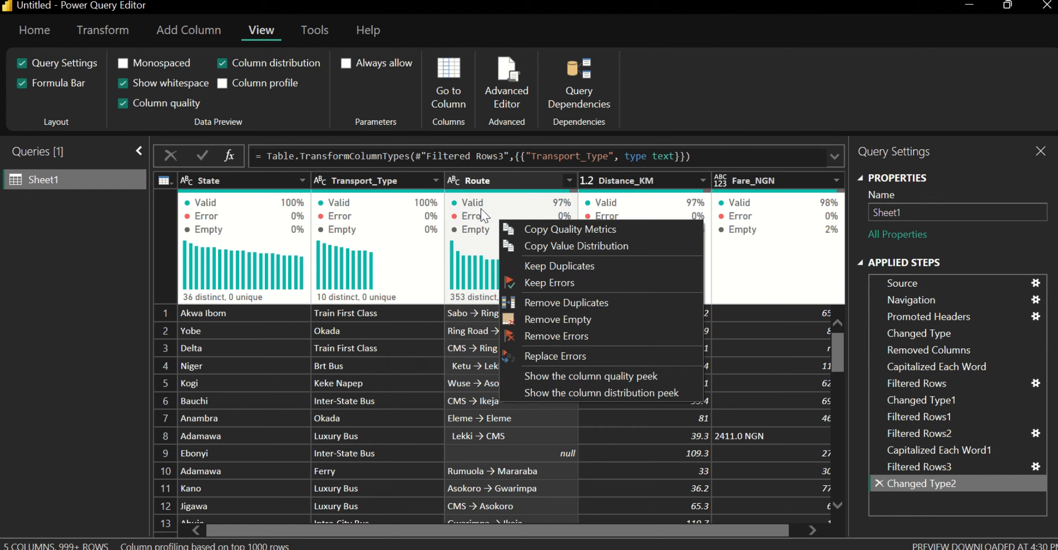
{"action": "key", "text": "Escape"}
{"action": "right_click", "coordinate": [490, 182]}
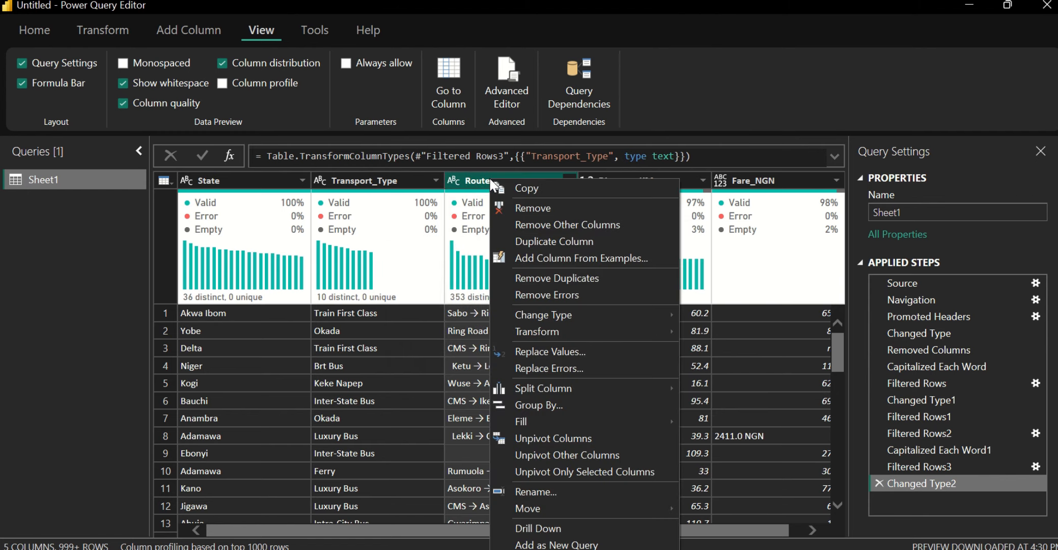
{"action": "left_click", "coordinate": [479, 189]}
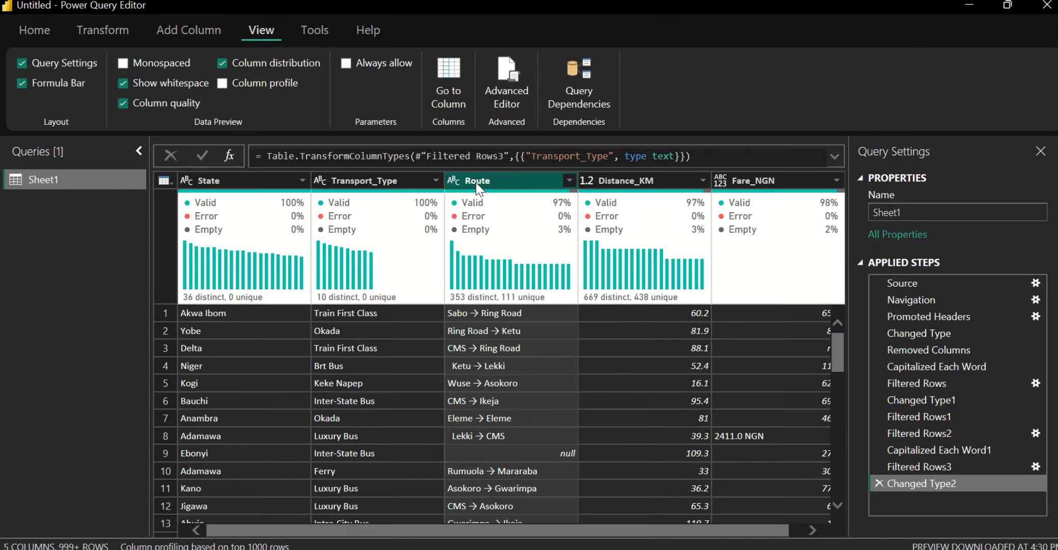
{"action": "left_click", "coordinate": [567, 180]}
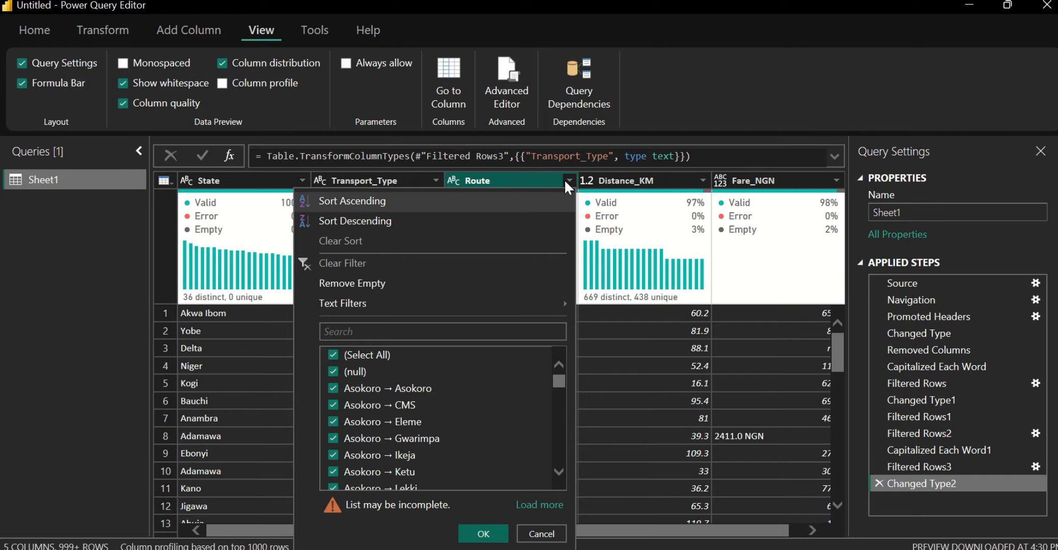
{"action": "left_click", "coordinate": [401, 277]}
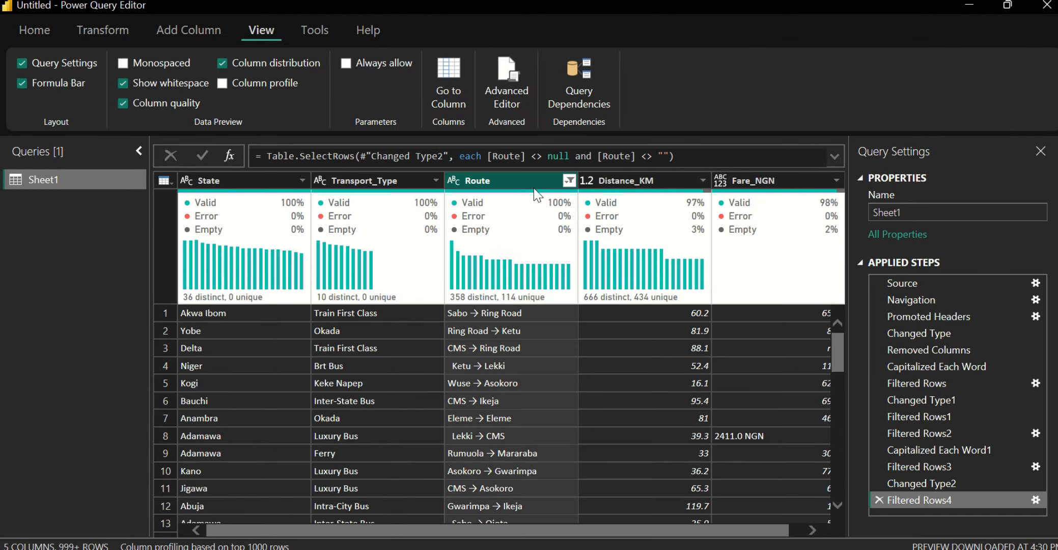
Step: Check the Route column's filter list and apply the Capitalize Each Word transformation to the column
{"action": "left_click", "coordinate": [568, 180]}
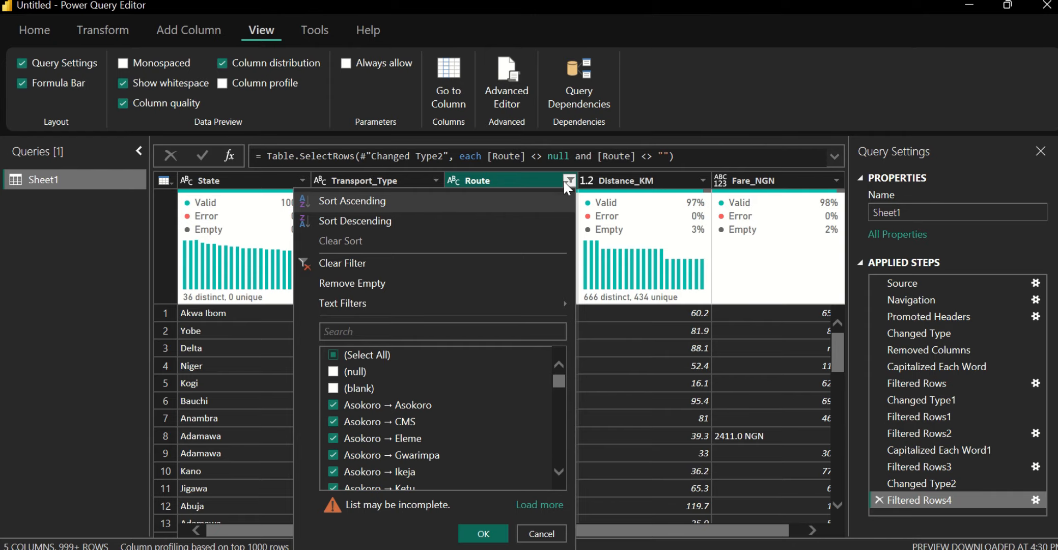
{"action": "left_click", "coordinate": [569, 180]}
{"action": "left_click", "coordinate": [568, 181]}
{"action": "right_click", "coordinate": [552, 182]}
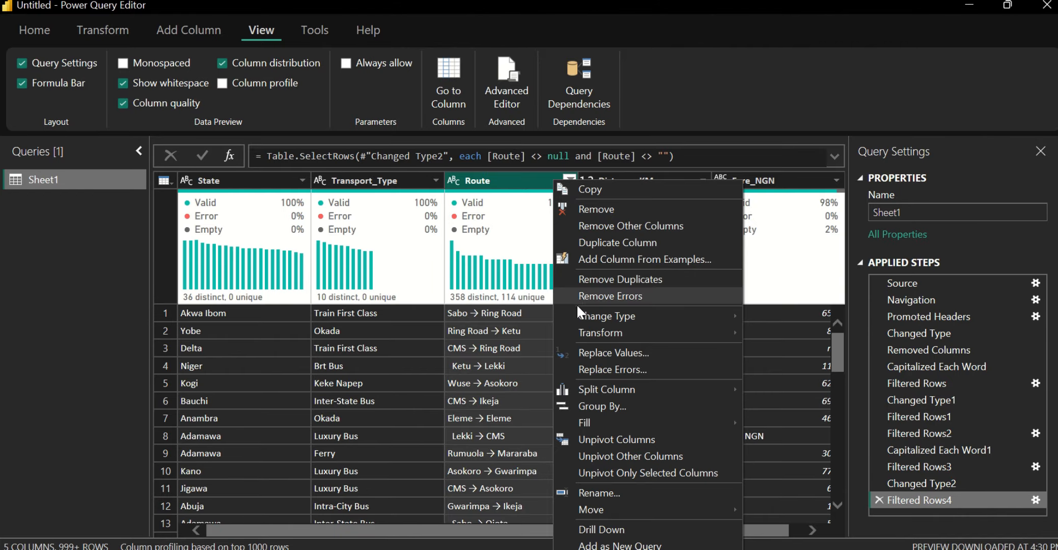
{"action": "mouse_move", "coordinate": [583, 319]}
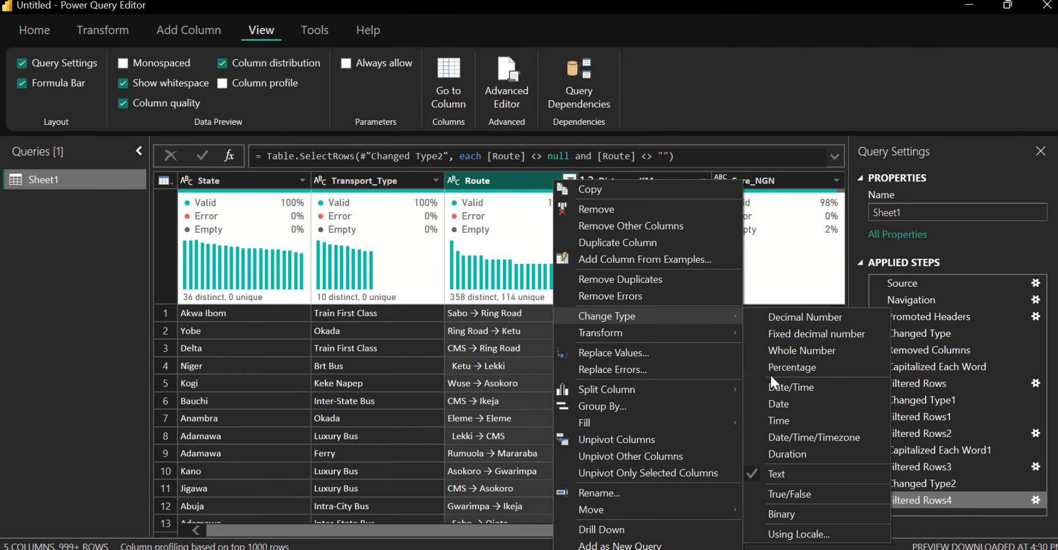
{"action": "mouse_move", "coordinate": [698, 335]}
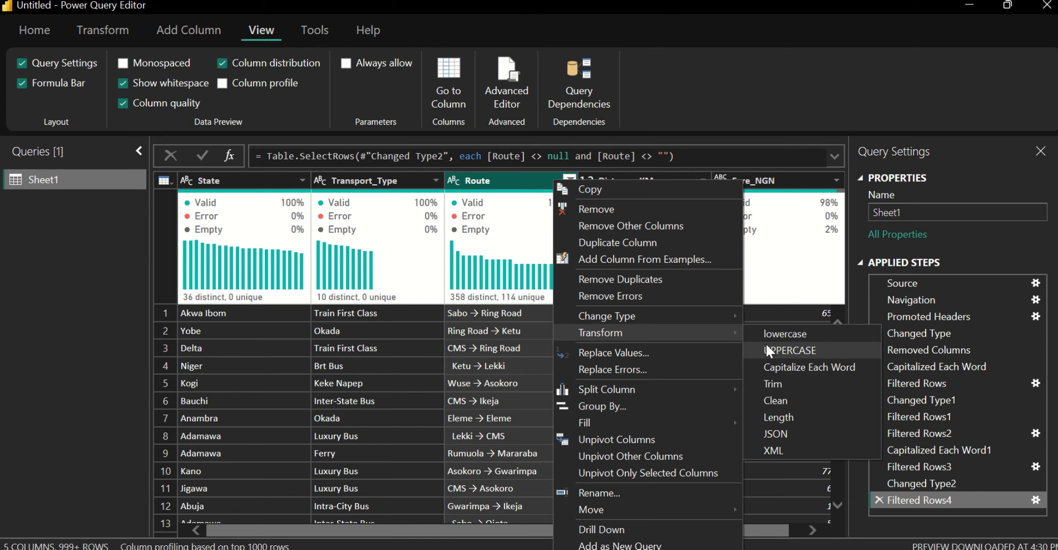
{"action": "left_click", "coordinate": [771, 367]}
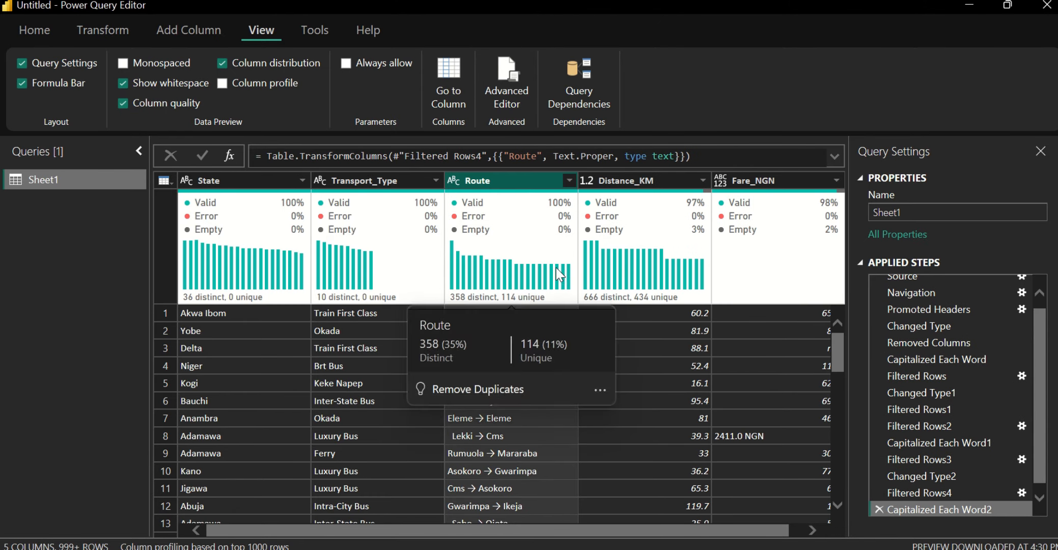
Step: Review the filter lists of the Transport_Type and Route columns for inconsistent values
{"action": "left_click", "coordinate": [438, 175]}
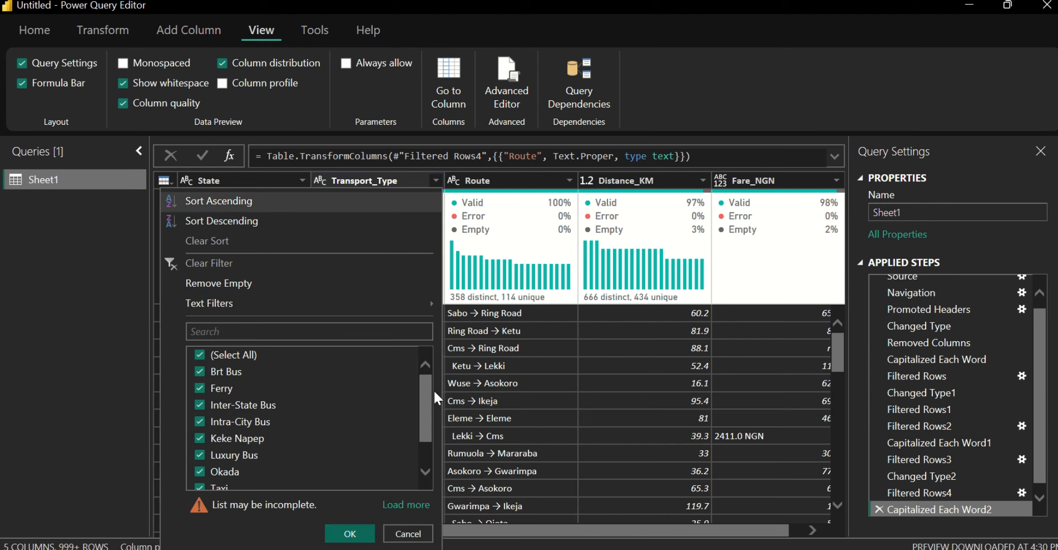
{"action": "mouse_move", "coordinate": [426, 386]}
{"action": "left_mouse_down"}
{"action": "mouse_move", "coordinate": [431, 442]}
{"action": "mouse_move", "coordinate": [430, 377]}
{"action": "left_mouse_up"}
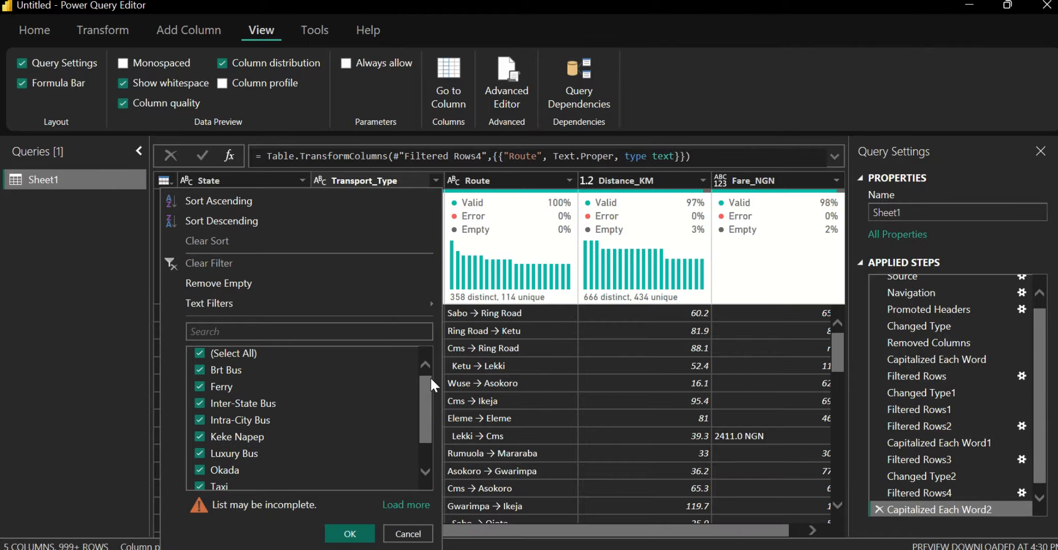
{"action": "left_click", "coordinate": [521, 190]}
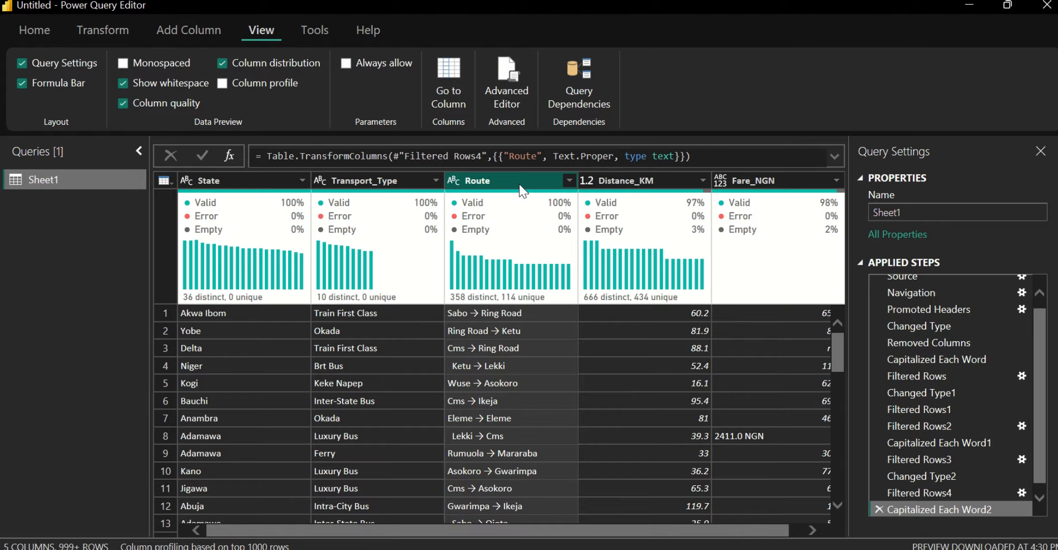
{"action": "mouse_move", "coordinate": [563, 300]}
{"action": "left_click", "coordinate": [569, 180]}
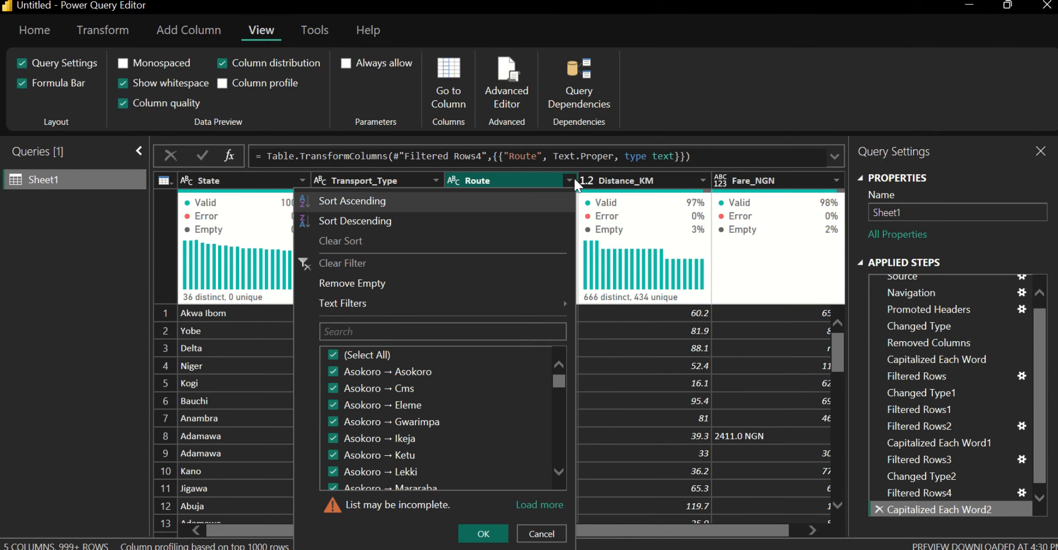
{"action": "left_click", "coordinate": [570, 178]}
{"action": "left_click", "coordinate": [571, 178]}
Step: Apply the Trim transformation to the Route column to strip its leading and trailing spaces
{"action": "left_click", "coordinate": [531, 180]}
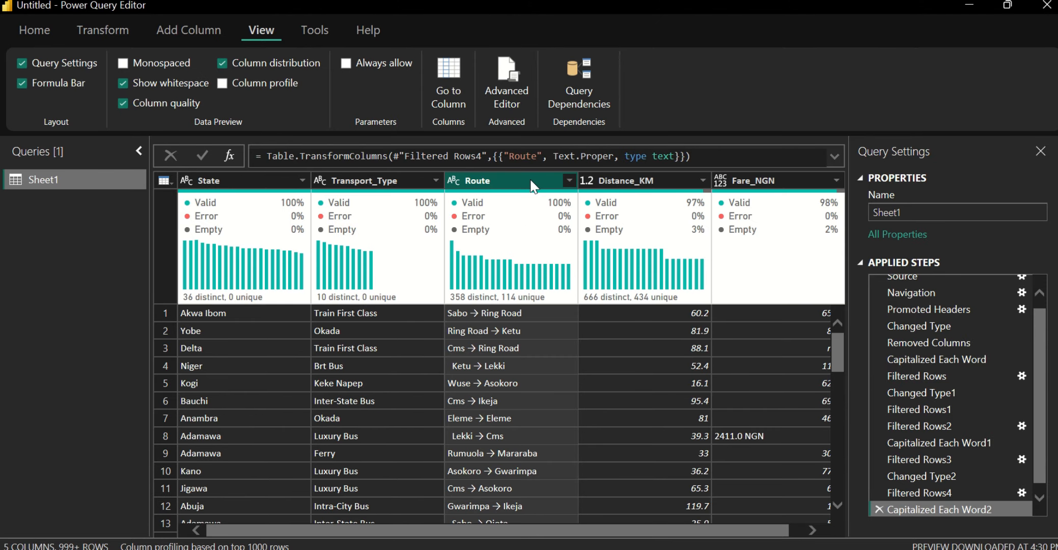
{"action": "right_click", "coordinate": [532, 187]}
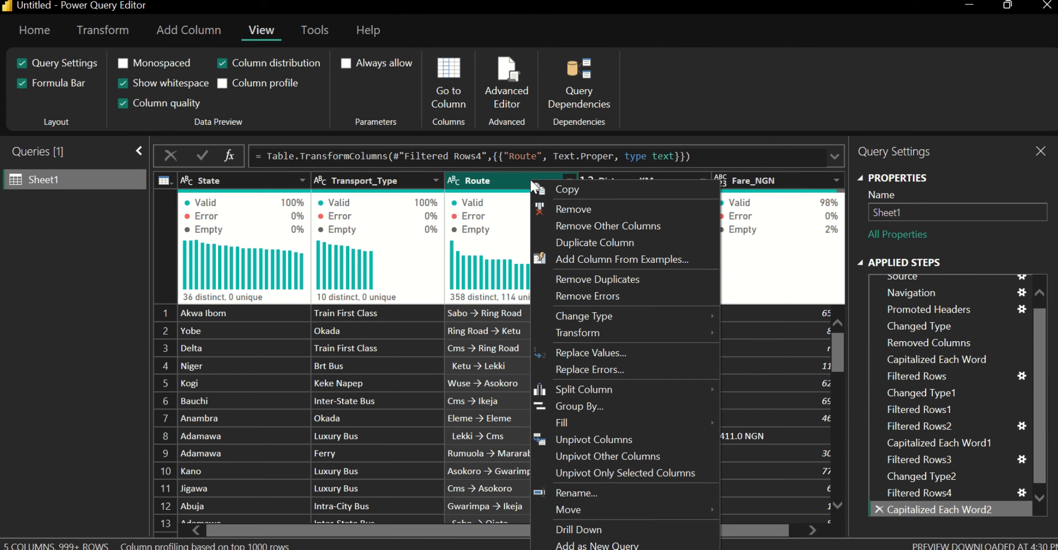
{"action": "mouse_move", "coordinate": [553, 323]}
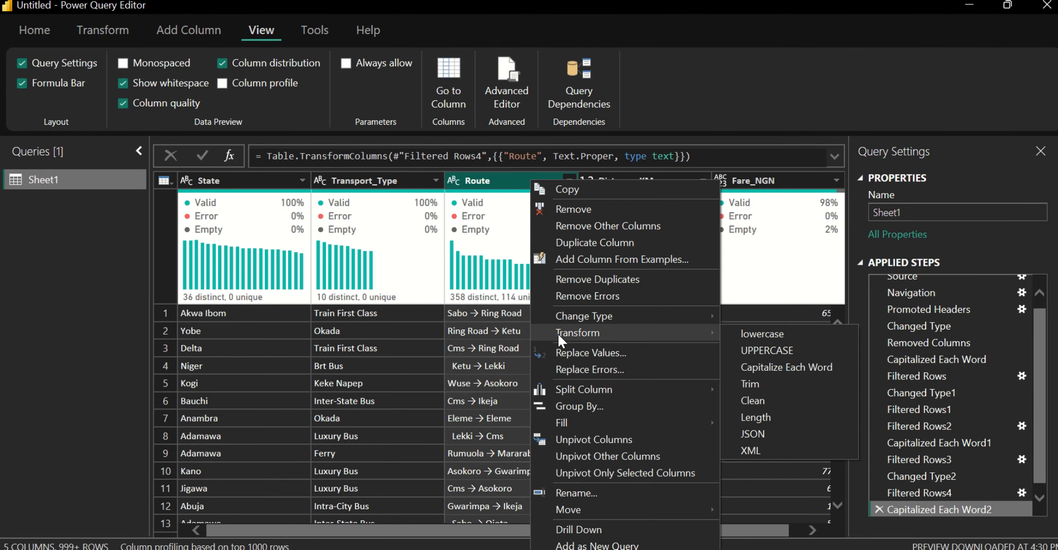
{"action": "left_click", "coordinate": [770, 385]}
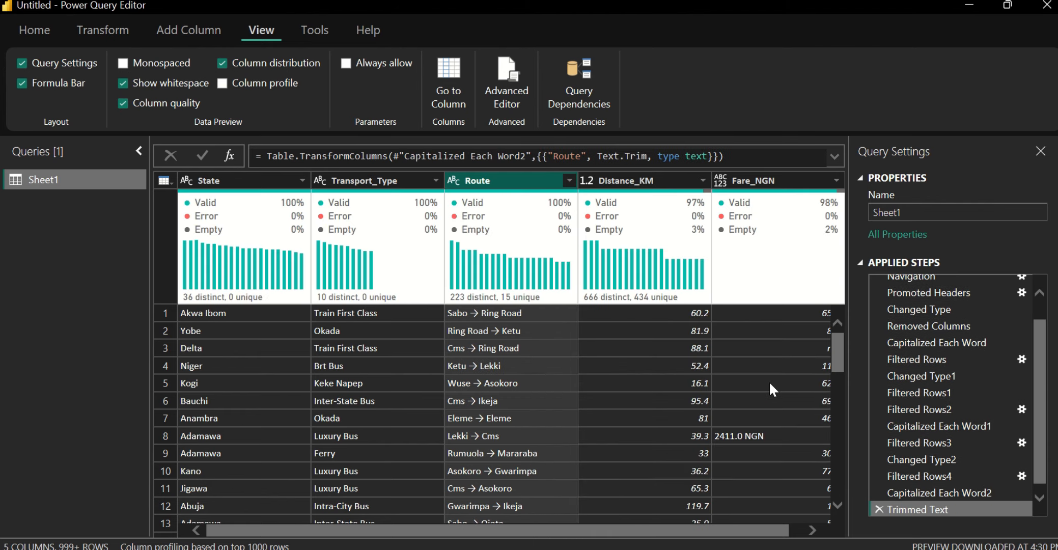
Step: Apply the Trim transformation to the Transport_Type column
{"action": "right_click", "coordinate": [414, 183]}
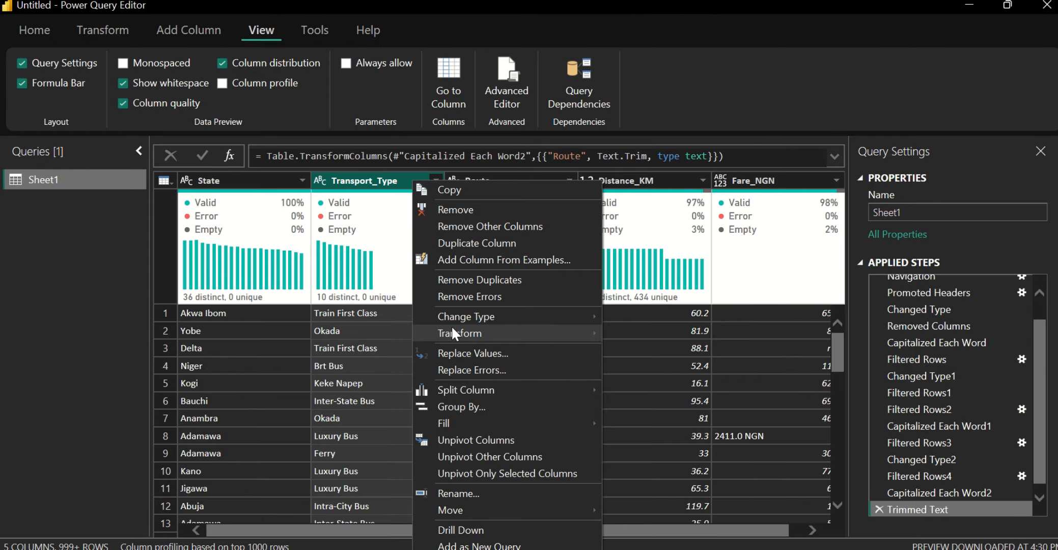
{"action": "mouse_move", "coordinate": [451, 331]}
{"action": "left_click", "coordinate": [630, 384]}
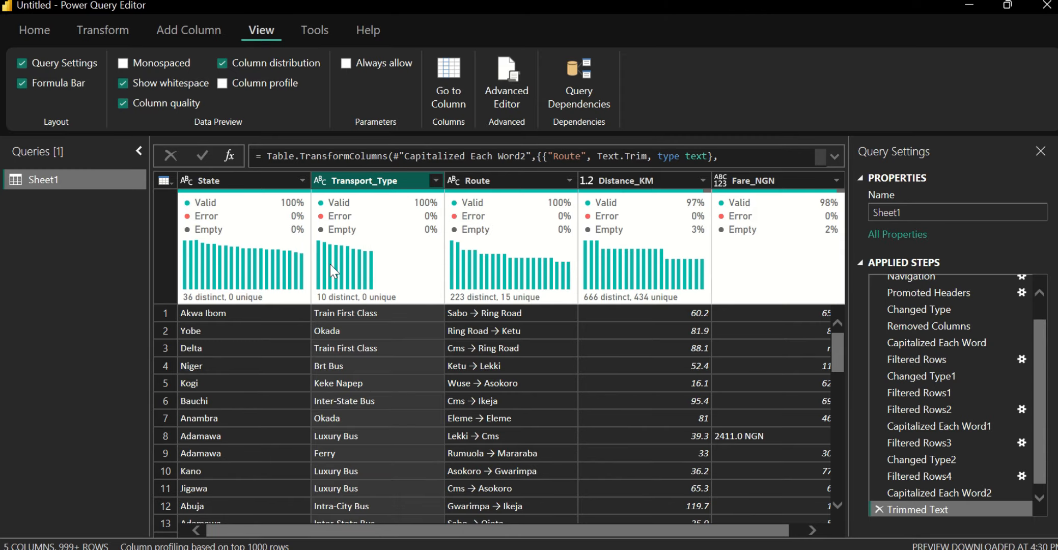
Step: Check the State column's filter list and apply the Trim transformation to the column
{"action": "double_click", "coordinate": [278, 180]}
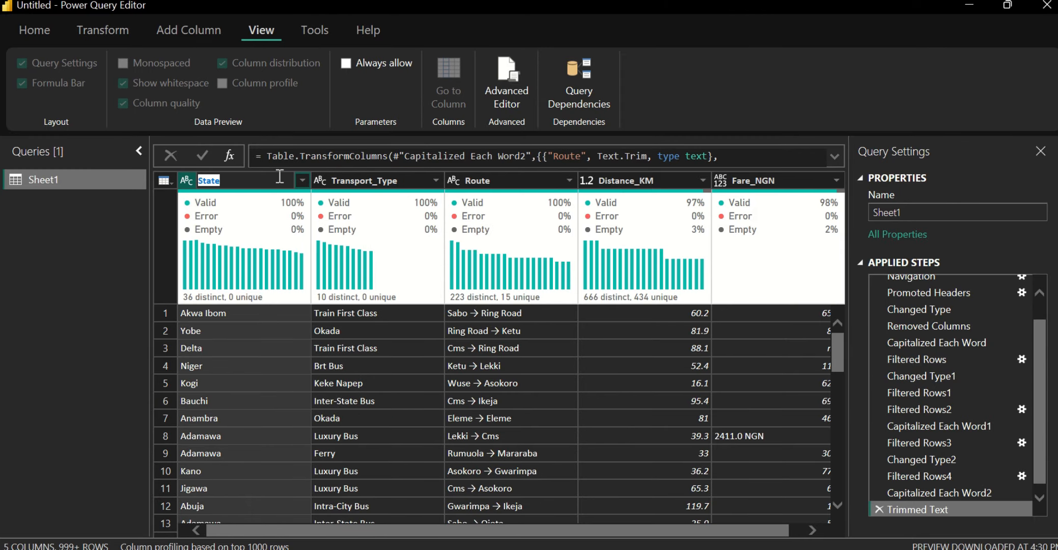
{"action": "left_click", "coordinate": [301, 181]}
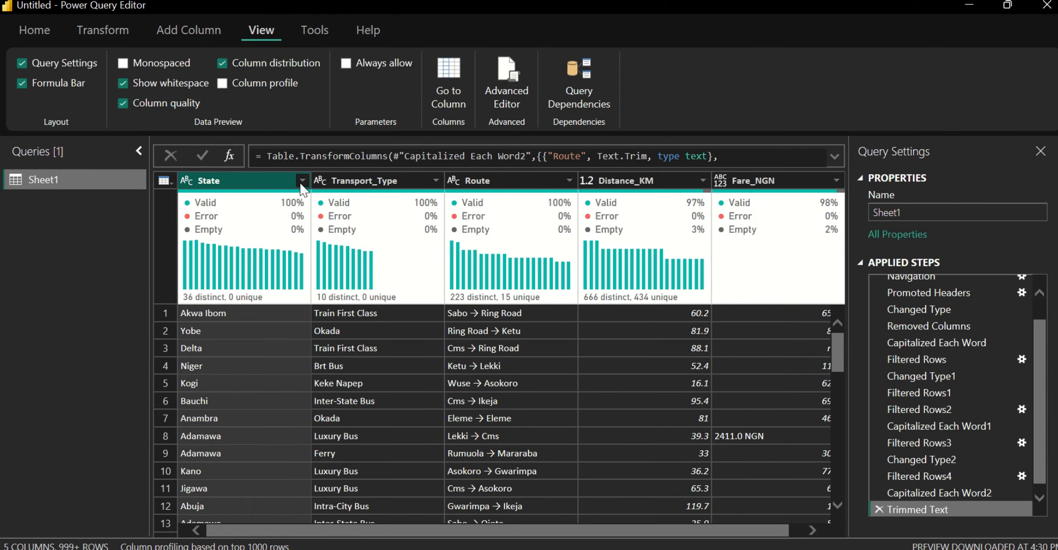
{"action": "left_click", "coordinate": [301, 182]}
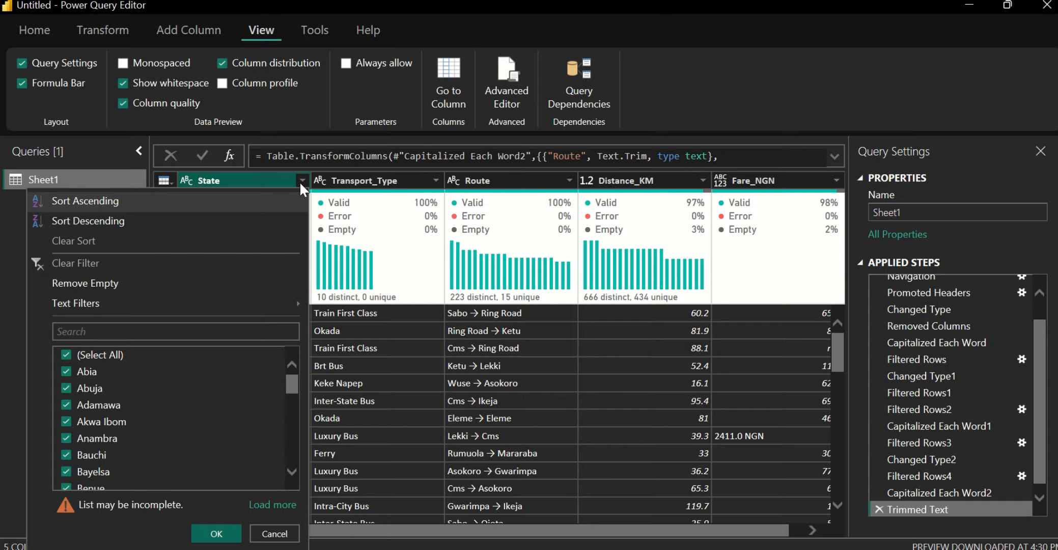
{"action": "right_click", "coordinate": [268, 174]}
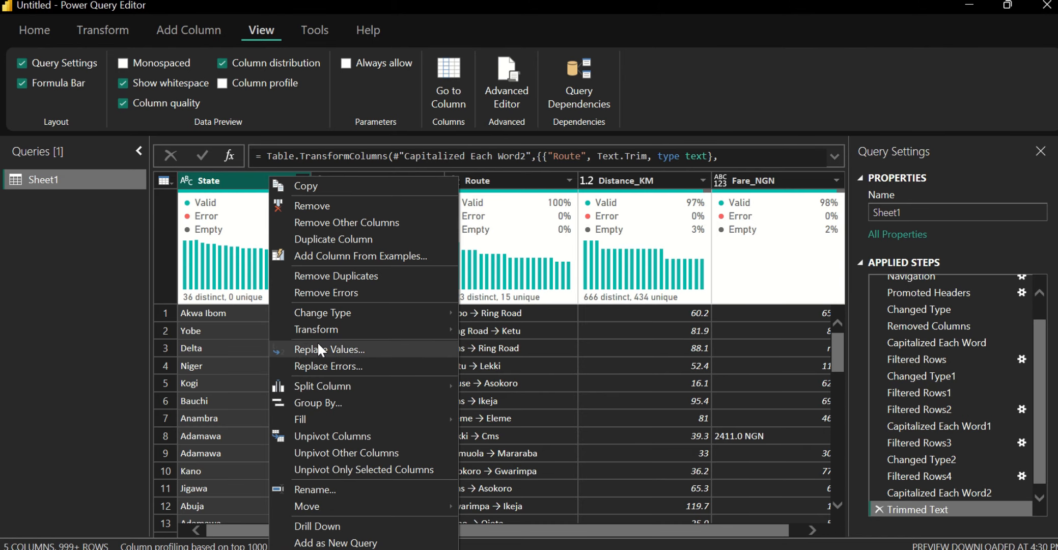
{"action": "mouse_move", "coordinate": [319, 329]}
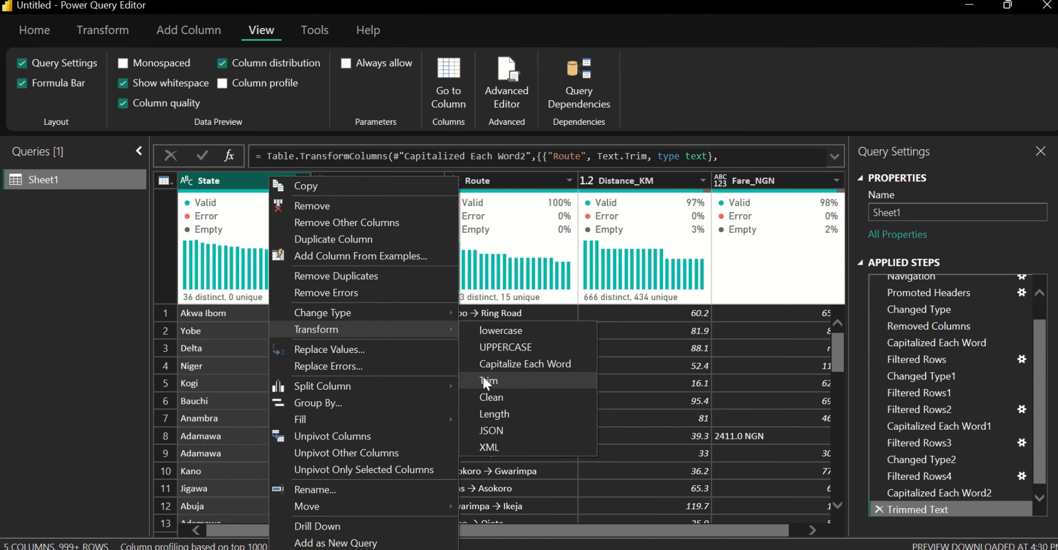
{"action": "left_click", "coordinate": [481, 375]}
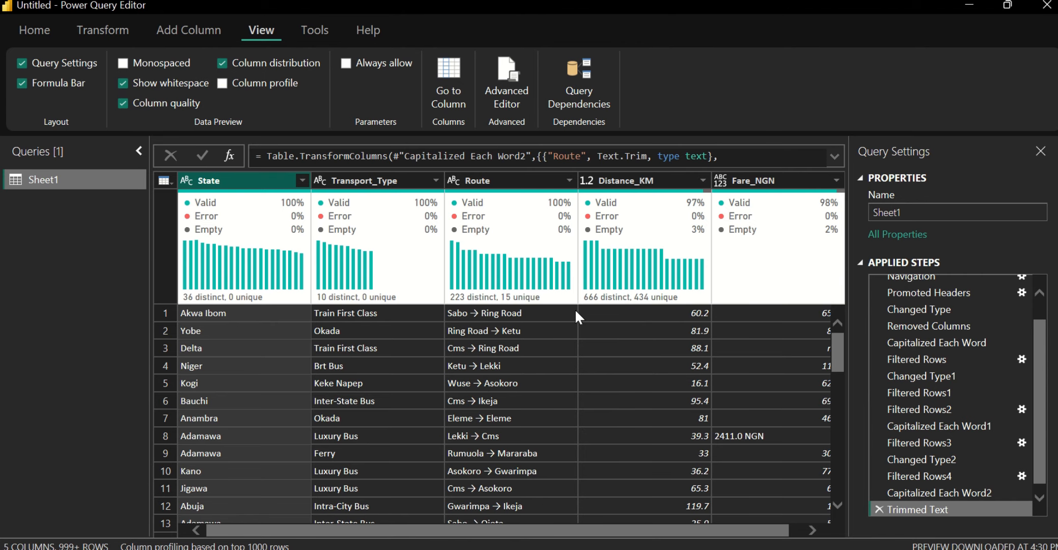
Step: Review the Route column's filter list and remove its empty values
{"action": "right_click", "coordinate": [551, 221]}
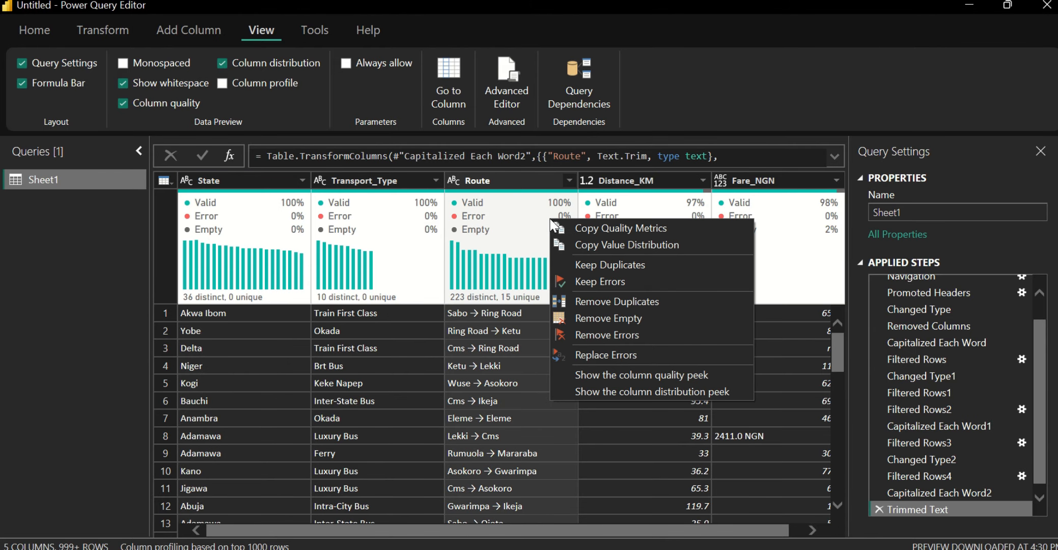
{"action": "left_click", "coordinate": [521, 176]}
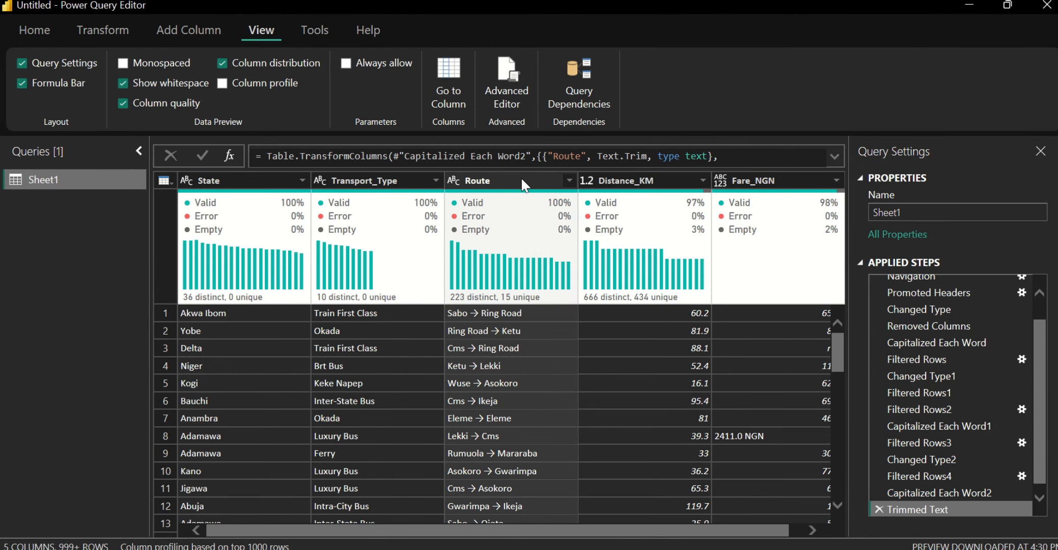
{"action": "left_click", "coordinate": [568, 181]}
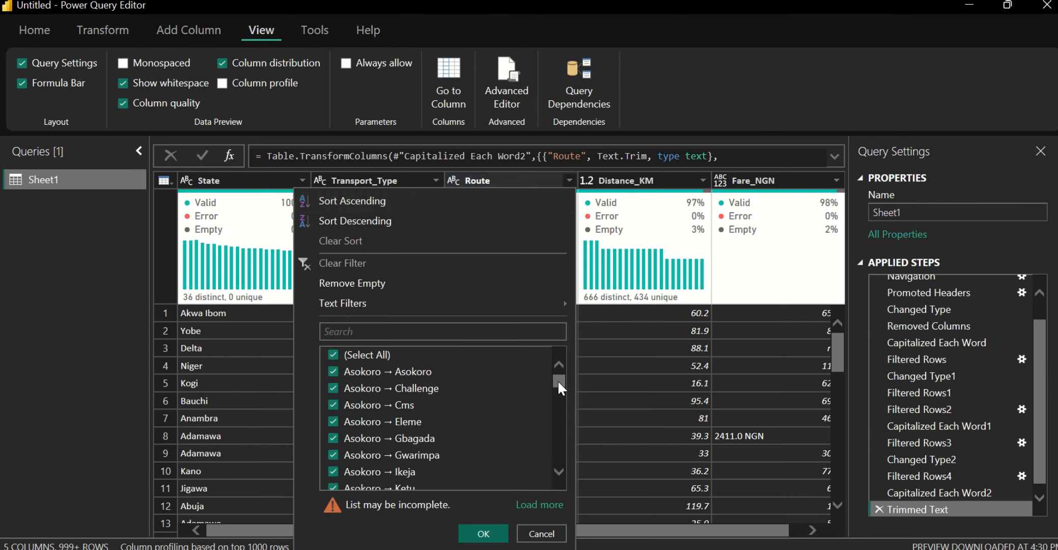
{"action": "left_click_drag", "start_coordinate": [558, 382], "coordinate": [590, 359]}
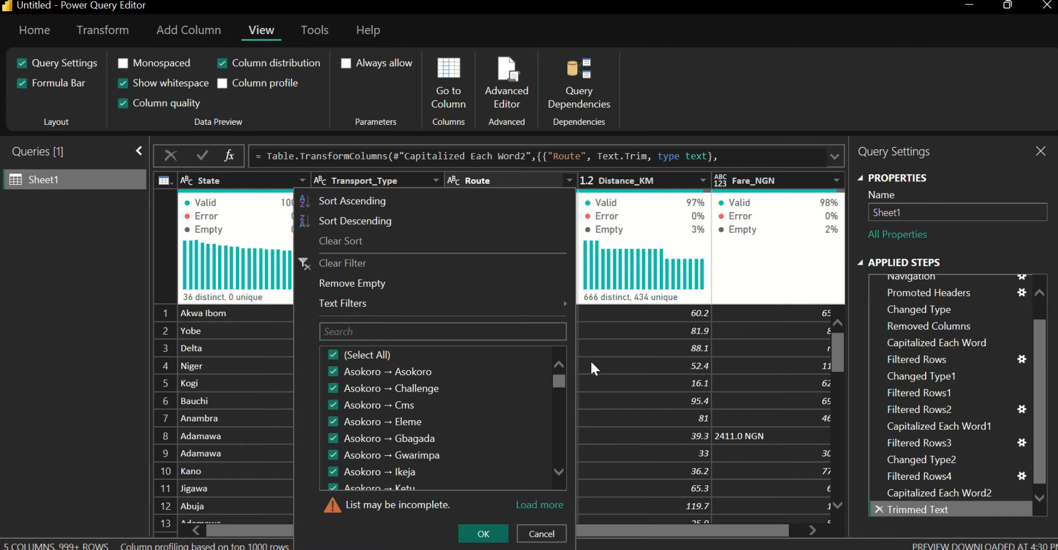
{"action": "left_click", "coordinate": [532, 284]}
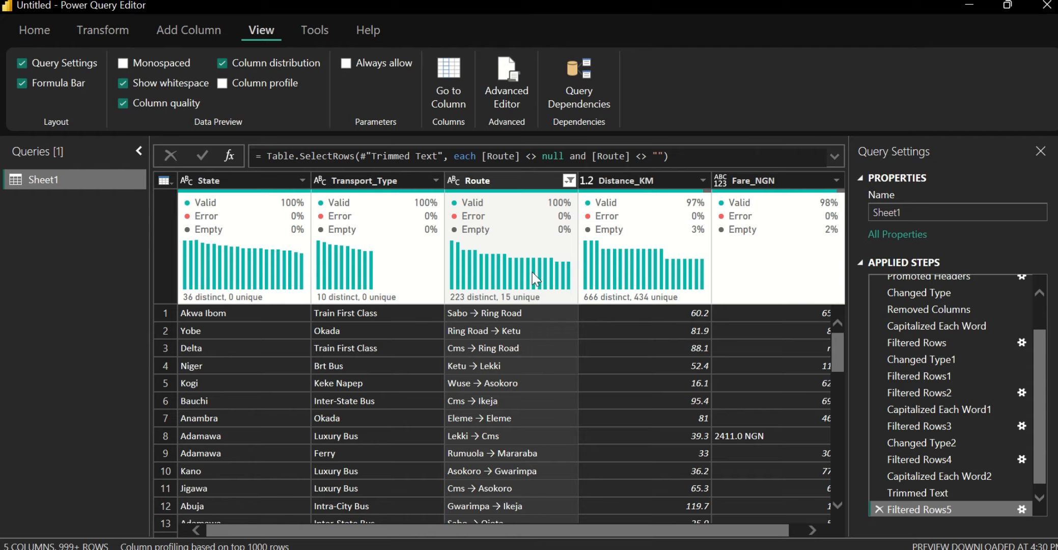
Step: Inspect the first Route value in full and select the arrow between Sabo and Ring Road
{"action": "right_click", "coordinate": [536, 256]}
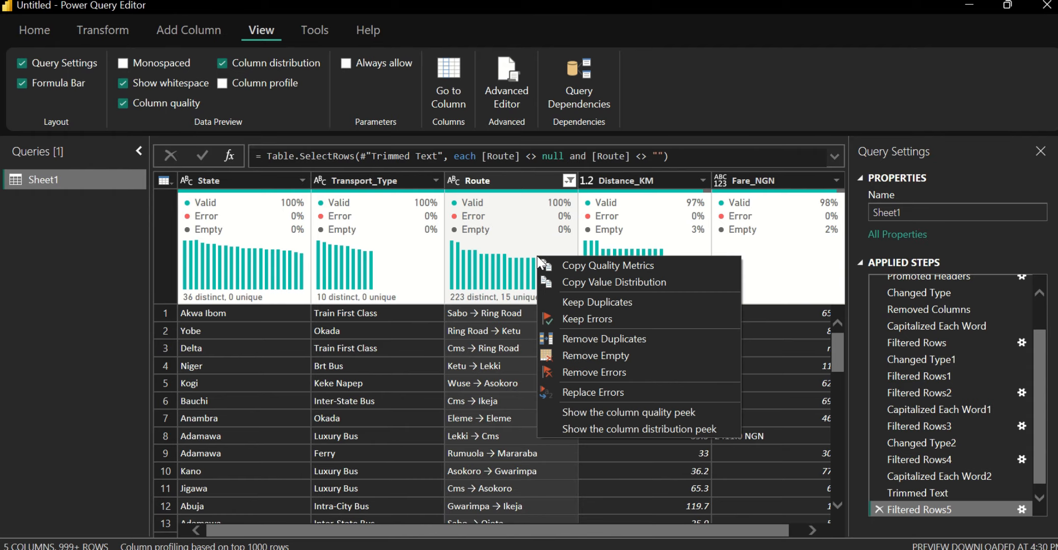
{"action": "left_click", "coordinate": [531, 186]}
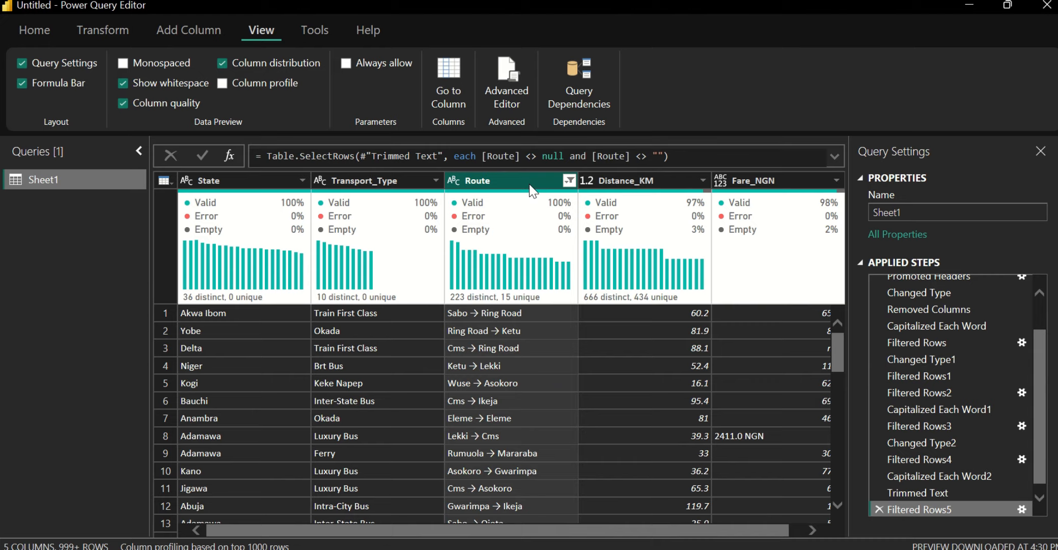
{"action": "right_click", "coordinate": [532, 190]}
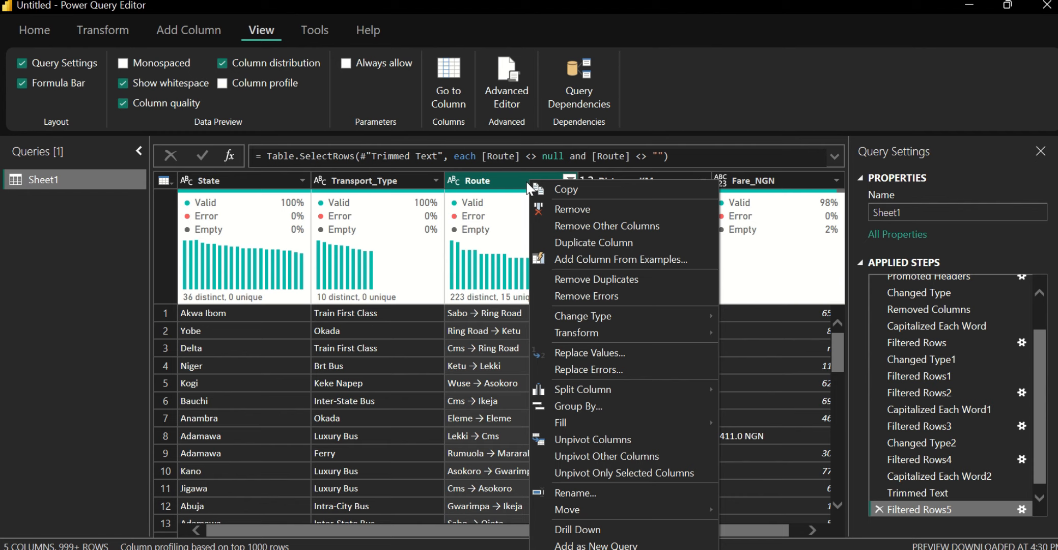
{"action": "left_click", "coordinate": [463, 314]}
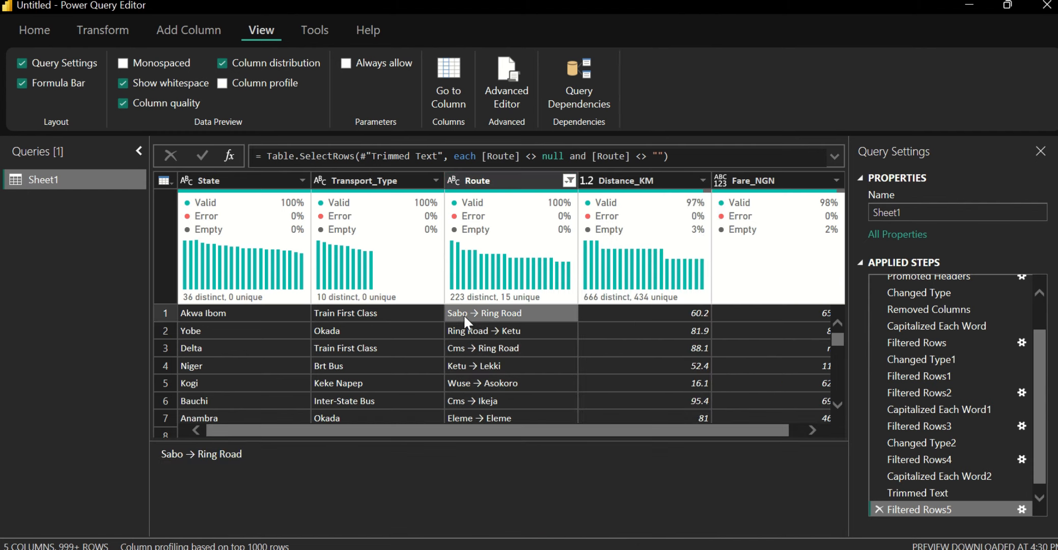
{"action": "left_click", "coordinate": [196, 454]}
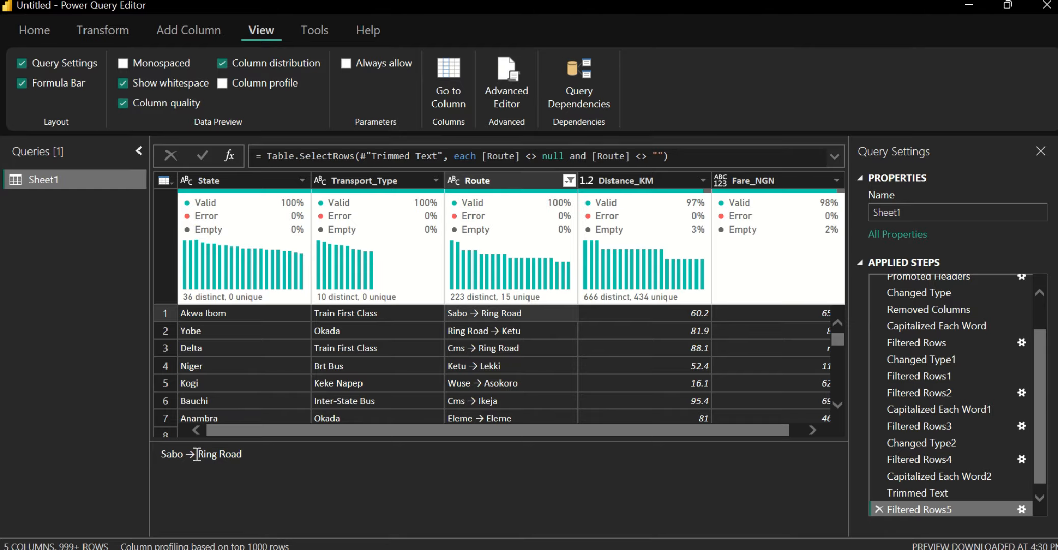
{"action": "left_click_drag", "start_coordinate": [197, 454], "coordinate": [187, 456]}
{"action": "left_click", "coordinate": [416, 300]}
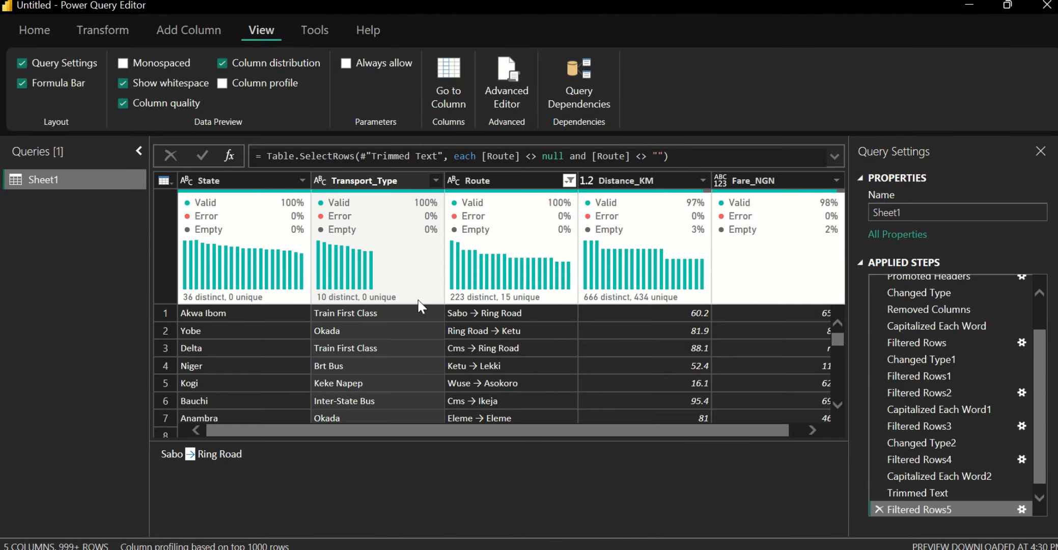
Step: Show the column profile and examine the value distribution of the Route column
{"action": "right_click", "coordinate": [527, 184]}
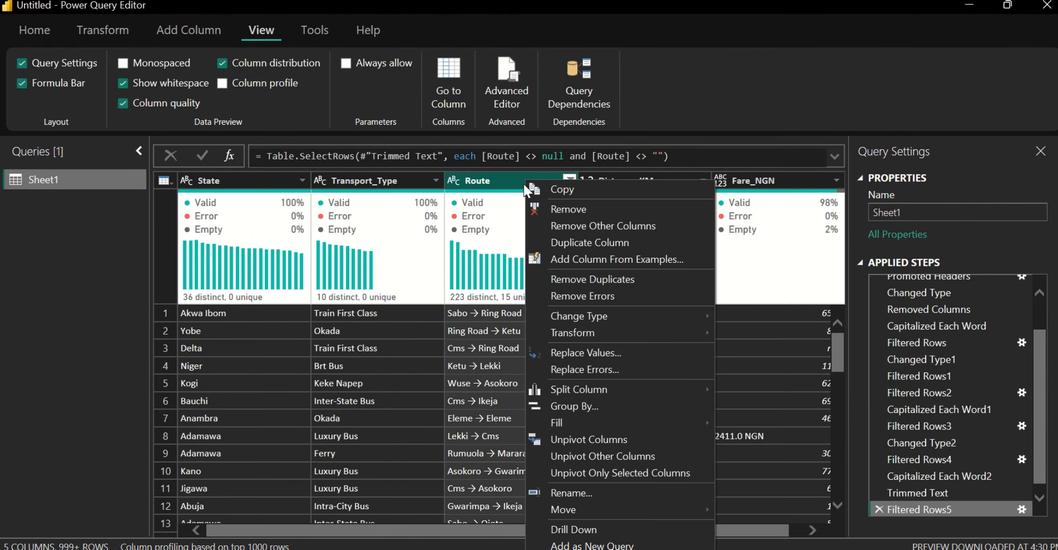
{"action": "left_click", "coordinate": [498, 195]}
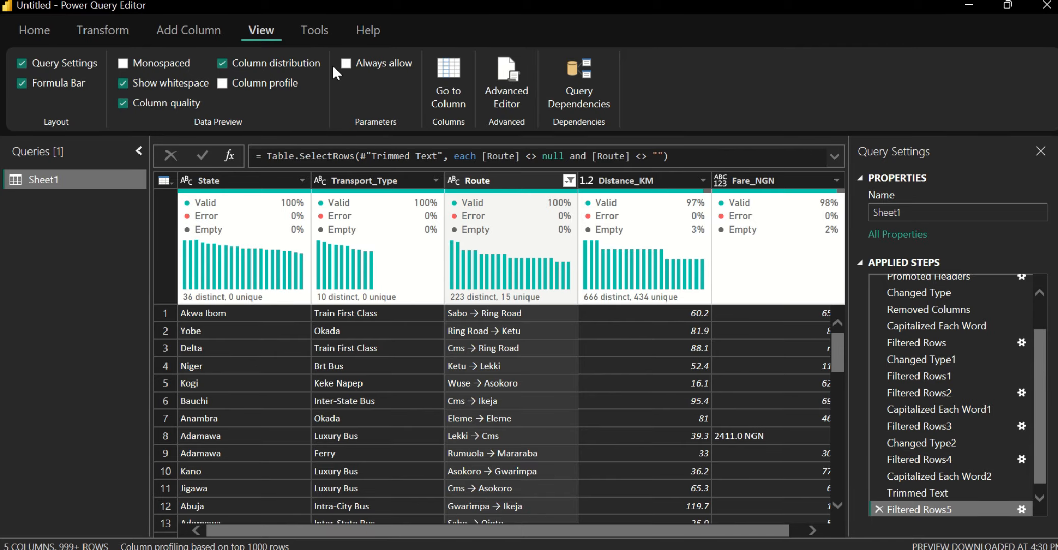
{"action": "left_click", "coordinate": [246, 84]}
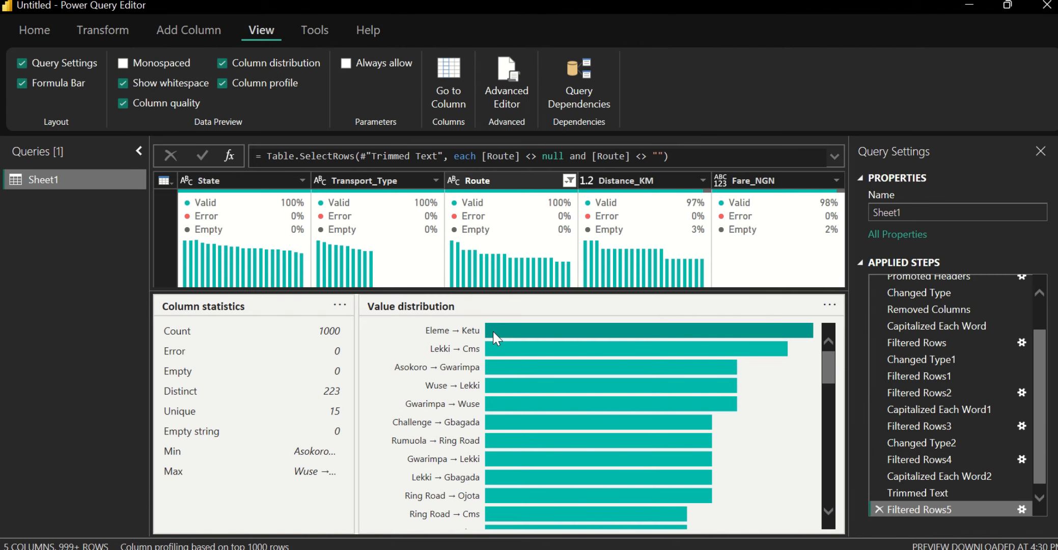
{"action": "mouse_move", "coordinate": [494, 330]}
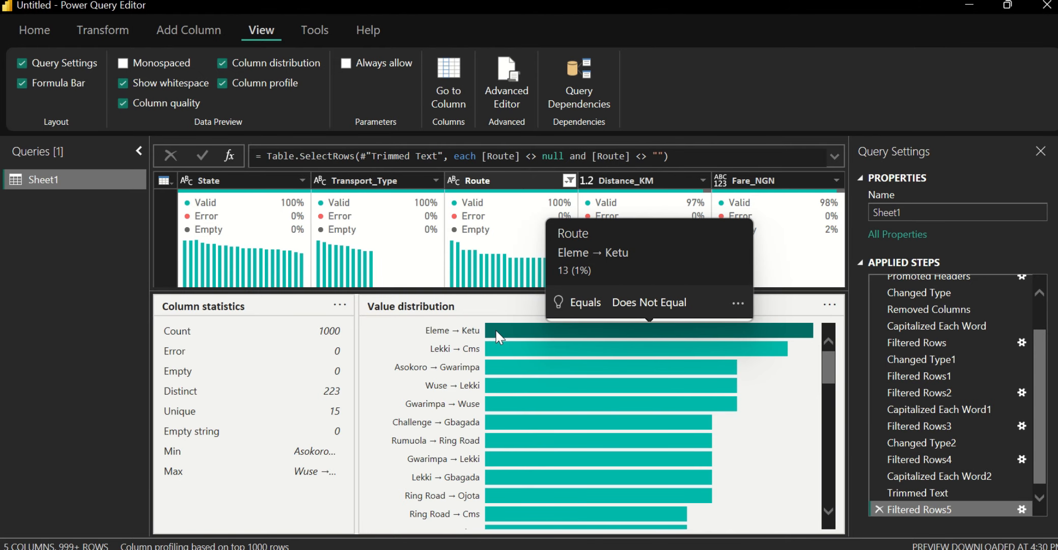
{"action": "right_click", "coordinate": [499, 333]}
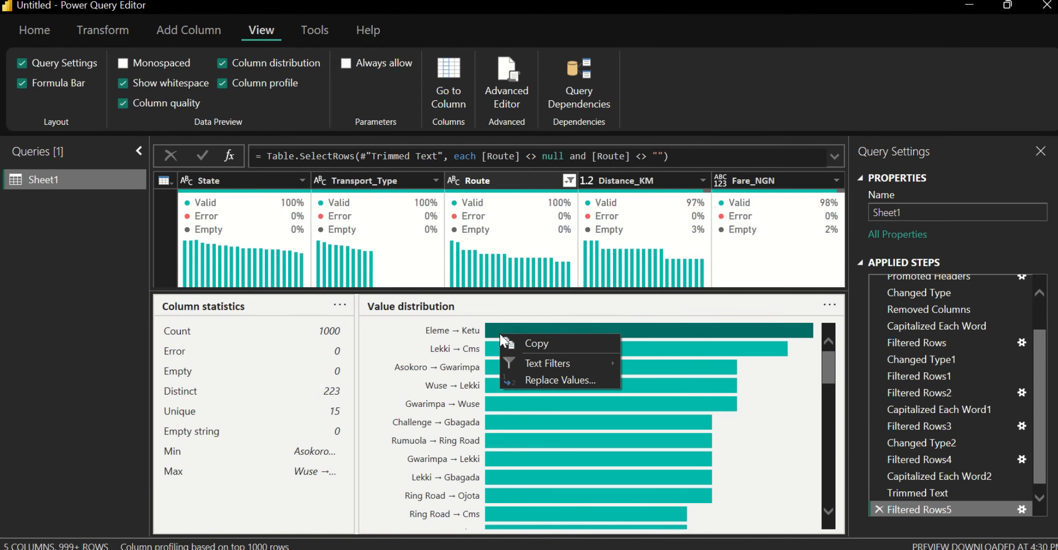
{"action": "left_click", "coordinate": [527, 381]}
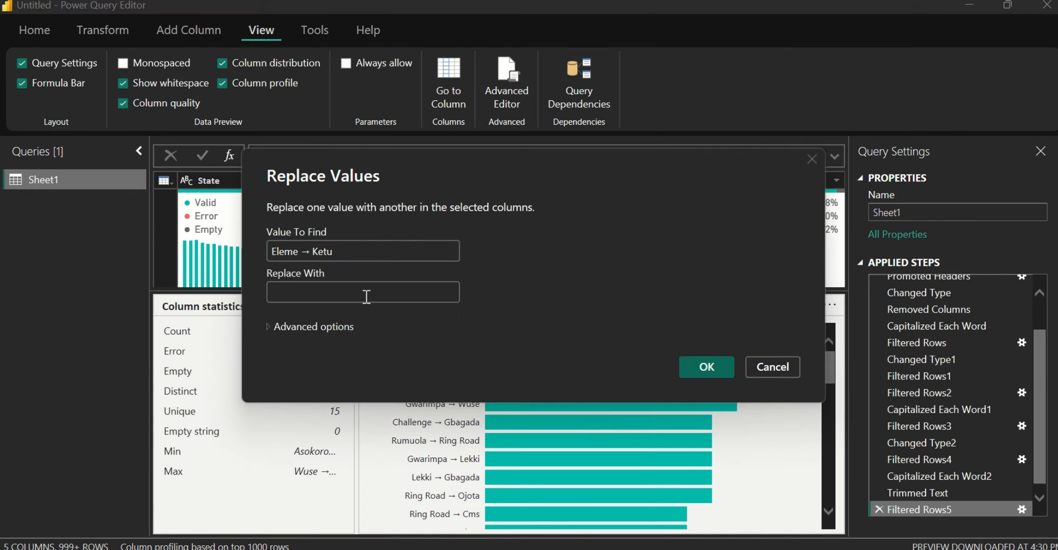
{"action": "left_click_drag", "start_coordinate": [346, 255], "coordinate": [260, 242]}
{"action": "key", "text": "ctrl+c"}
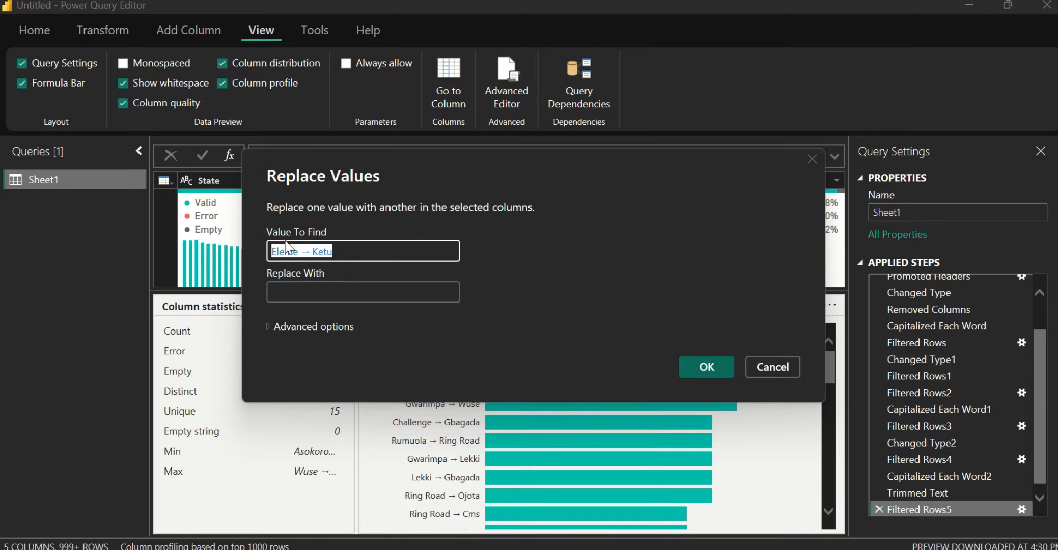
{"action": "left_click", "coordinate": [355, 255]}
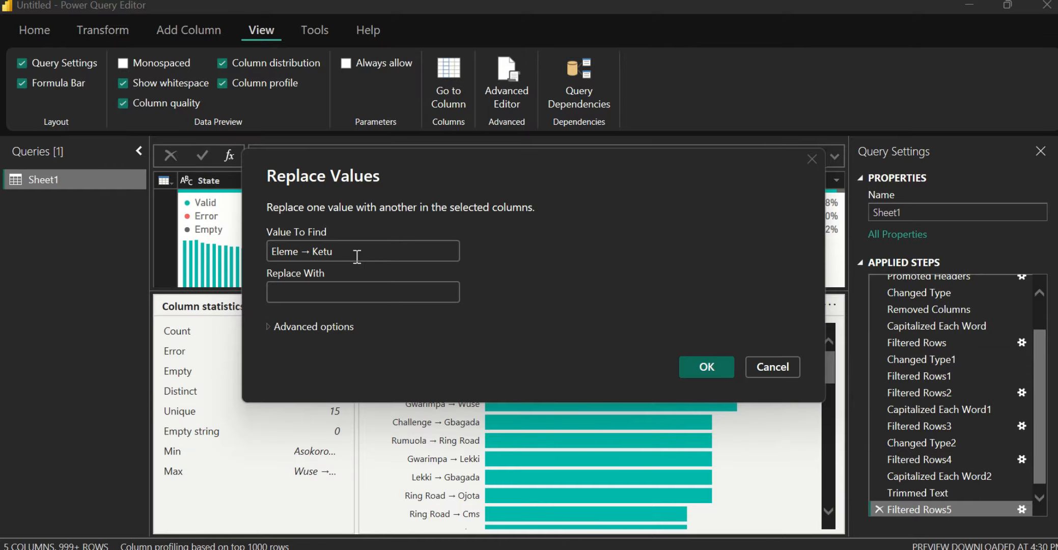
{"action": "left_click", "coordinate": [317, 293]}
{"action": "key", "text": "ctrl+v"}
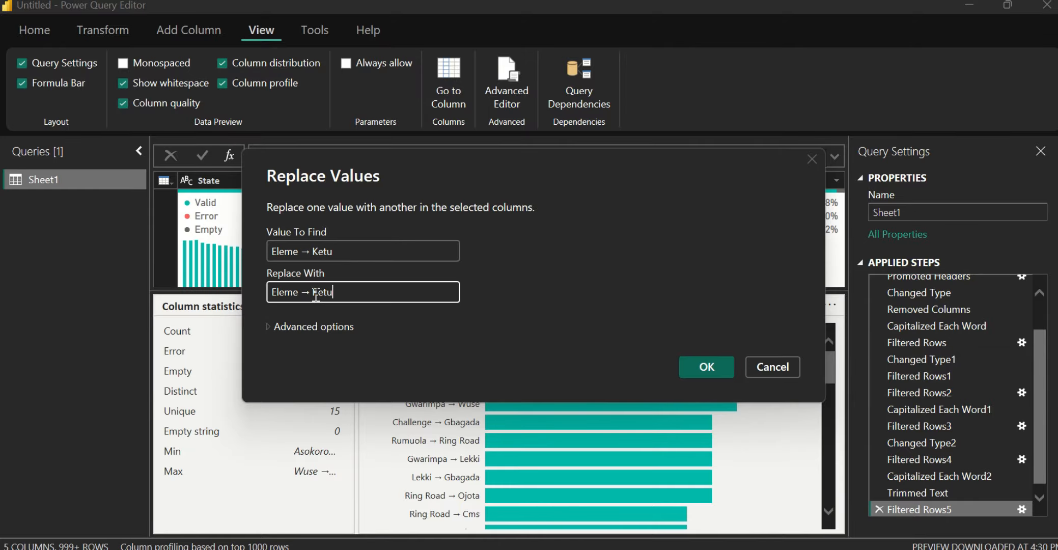
{"action": "left_click", "coordinate": [314, 293]}
{"action": "key", "text": "BackSpace"}
{"action": "key", "text": "BackSpace"}
{"action": "type", "text": "-"}
{"action": "left_click", "coordinate": [755, 367]}
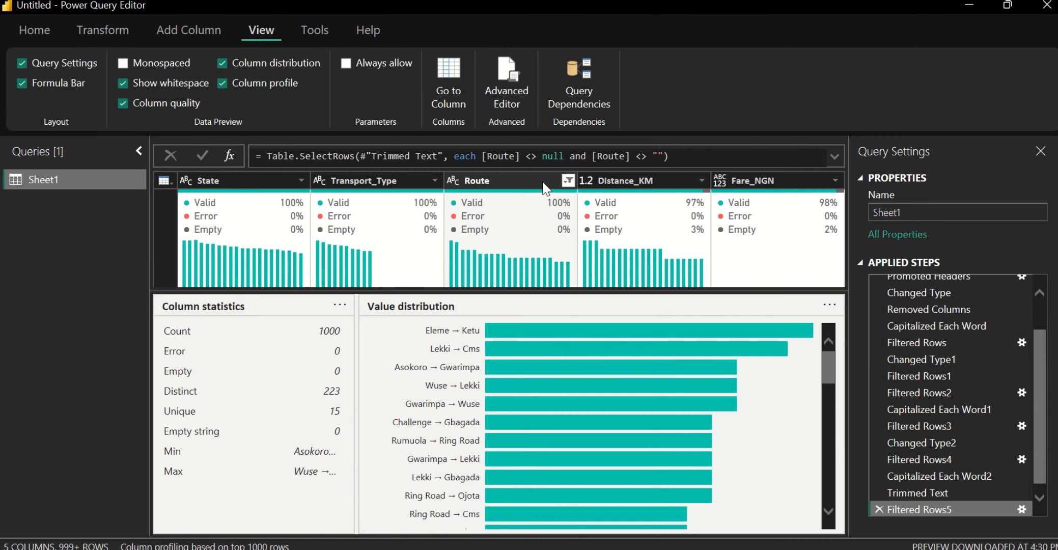
Step: Check the Route column's filter list again and hide the column profile
{"action": "left_click", "coordinate": [567, 181]}
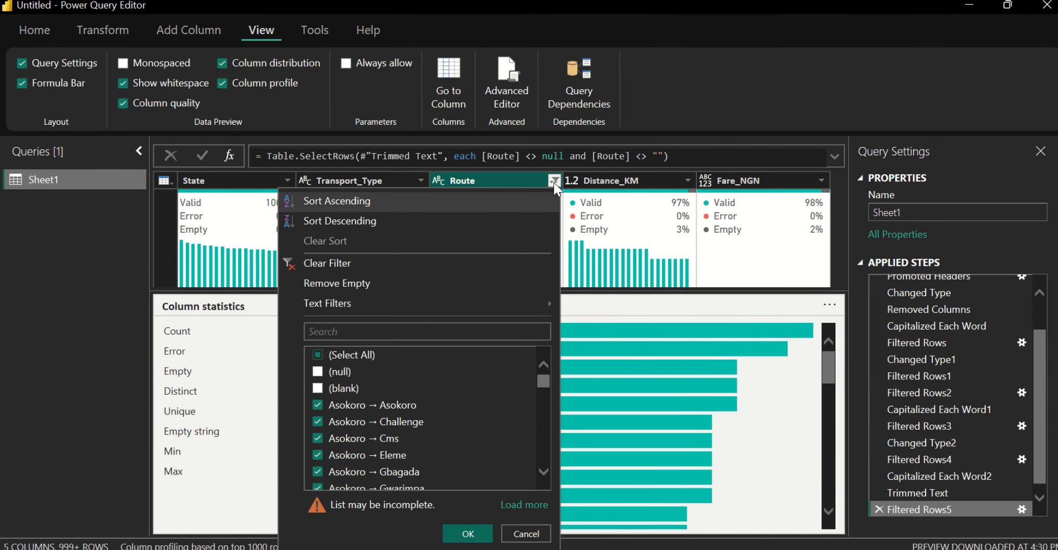
{"action": "left_click", "coordinate": [554, 180]}
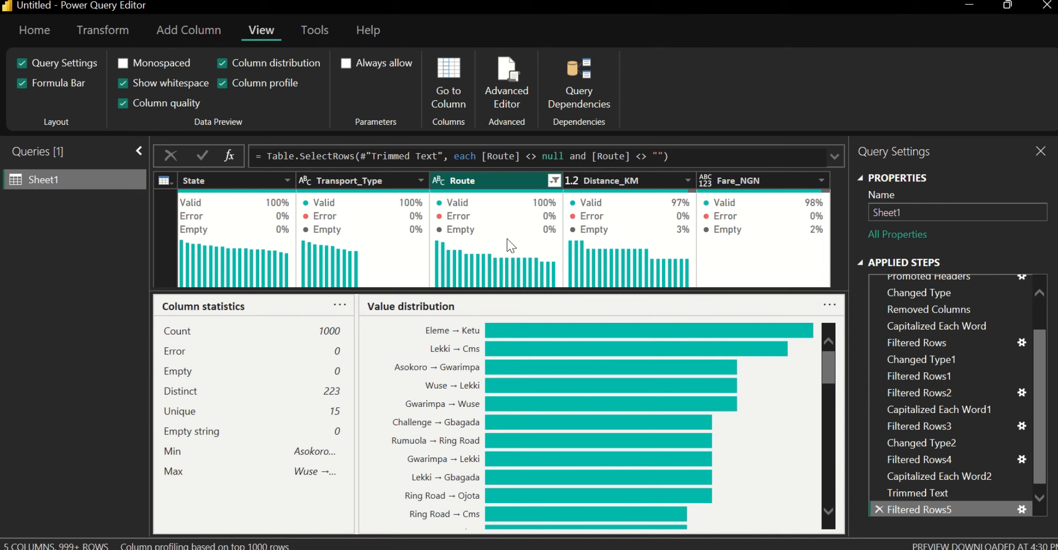
{"action": "mouse_move", "coordinate": [508, 196]}
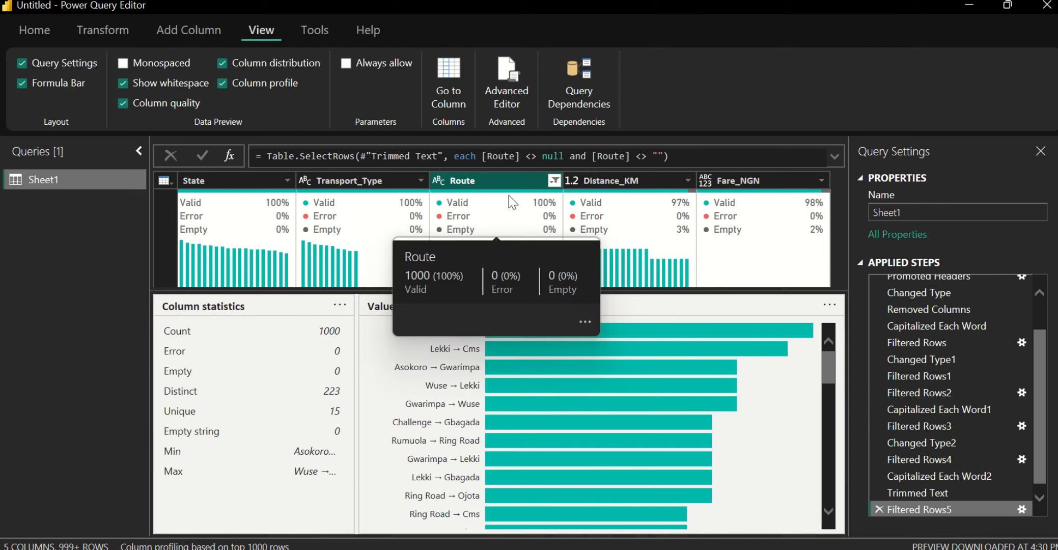
{"action": "left_click", "coordinate": [288, 83]}
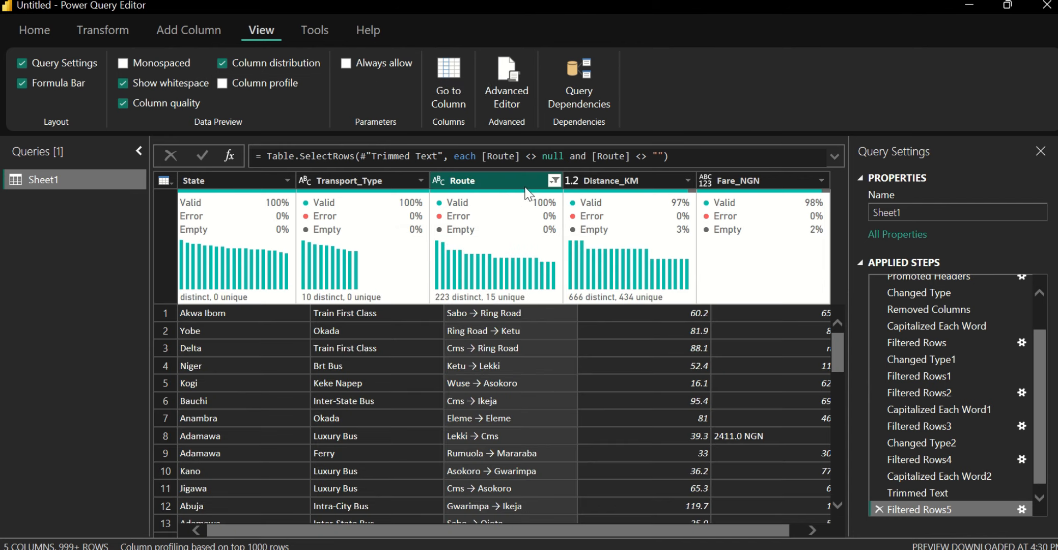
{"action": "left_click", "coordinate": [638, 324]}
{"action": "left_click", "coordinate": [485, 268]}
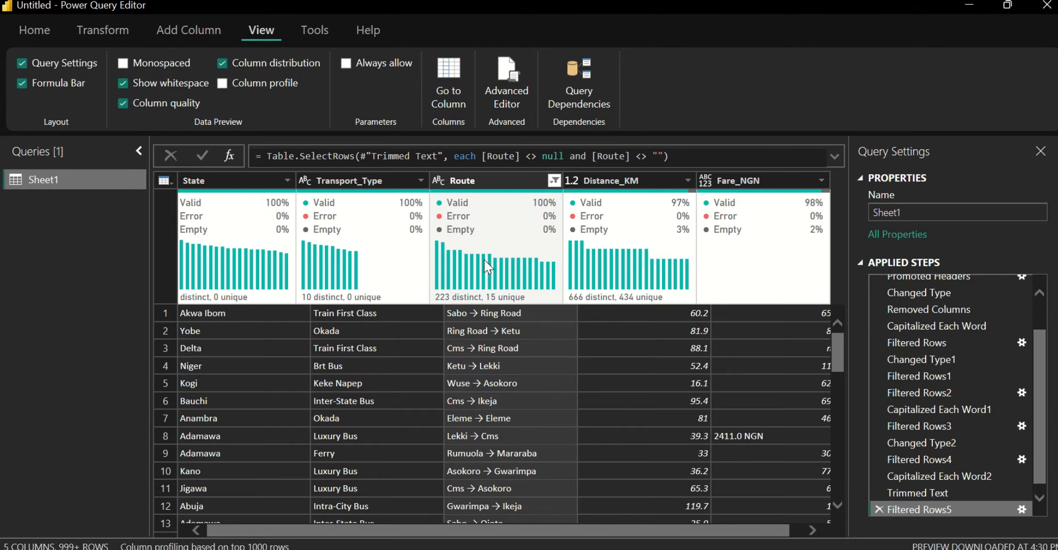
{"action": "right_click", "coordinate": [501, 253]}
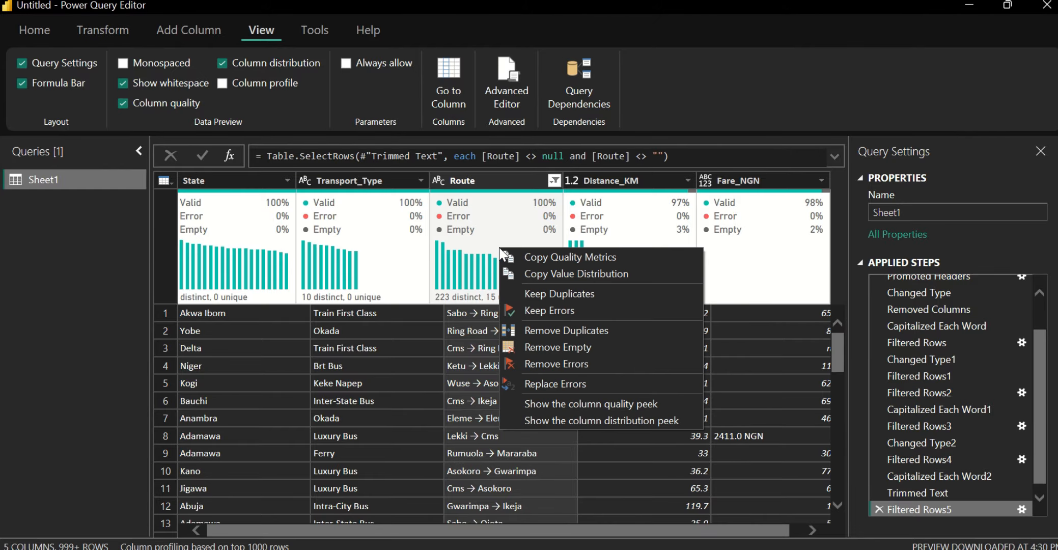
{"action": "left_click", "coordinate": [505, 189]}
{"action": "right_click", "coordinate": [506, 191]}
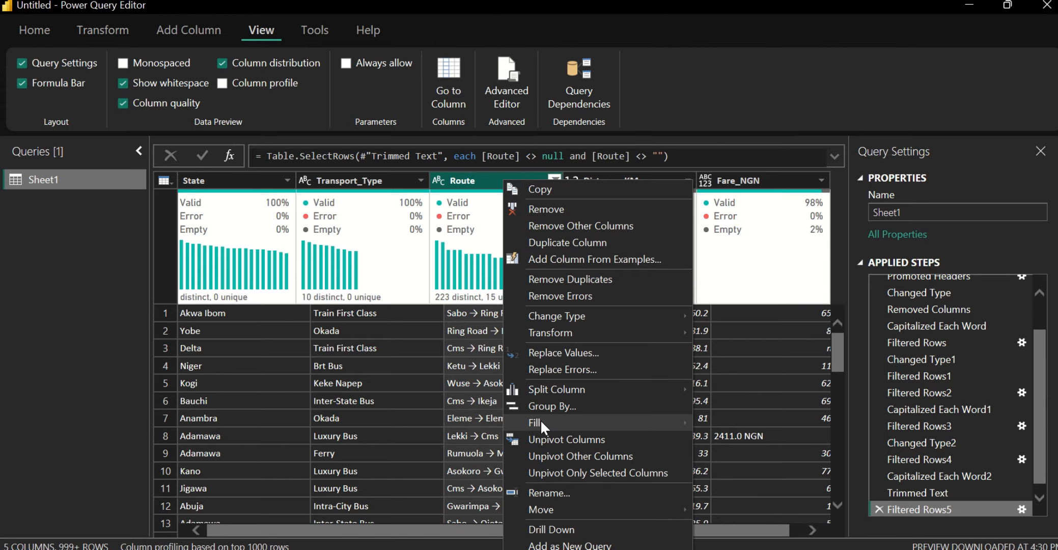
{"action": "mouse_move", "coordinate": [542, 423]}
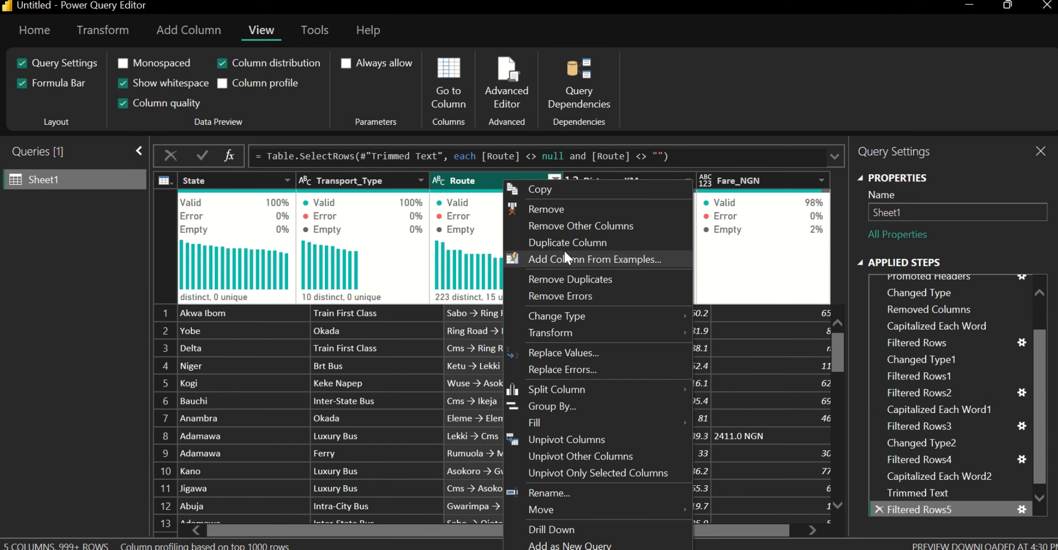
{"action": "left_click", "coordinate": [462, 184]}
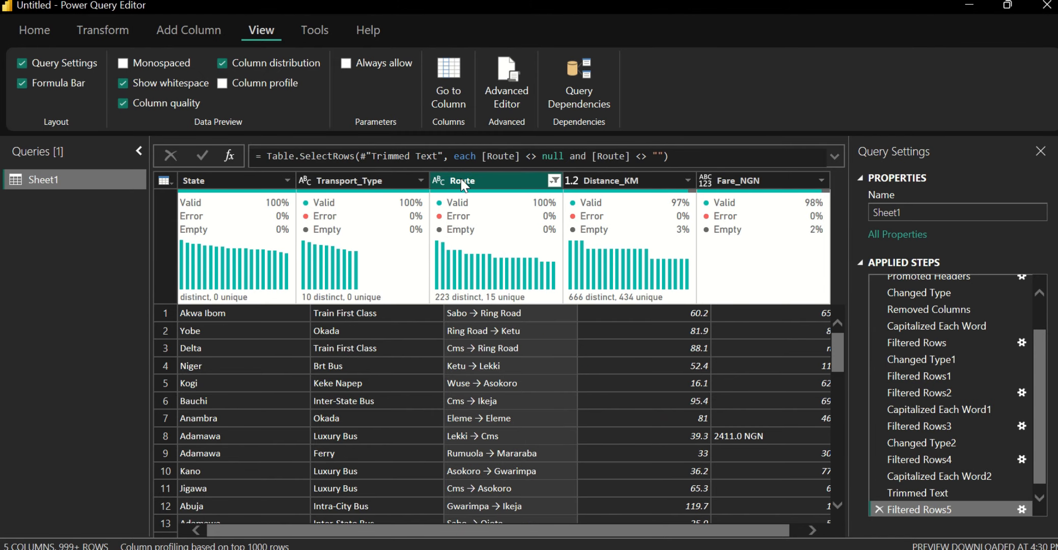
{"action": "left_click", "coordinate": [86, 28]}
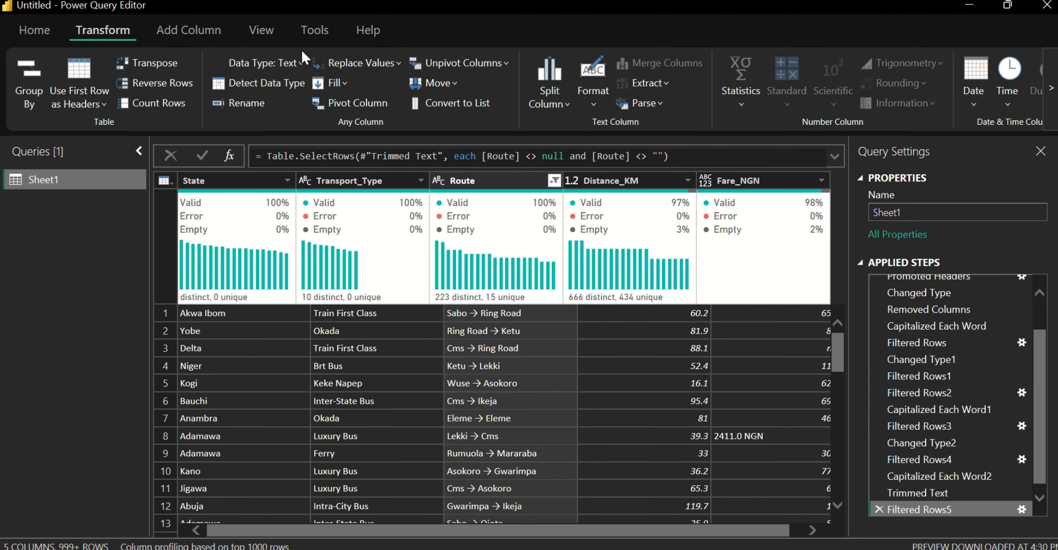
{"action": "left_click", "coordinate": [398, 61]}
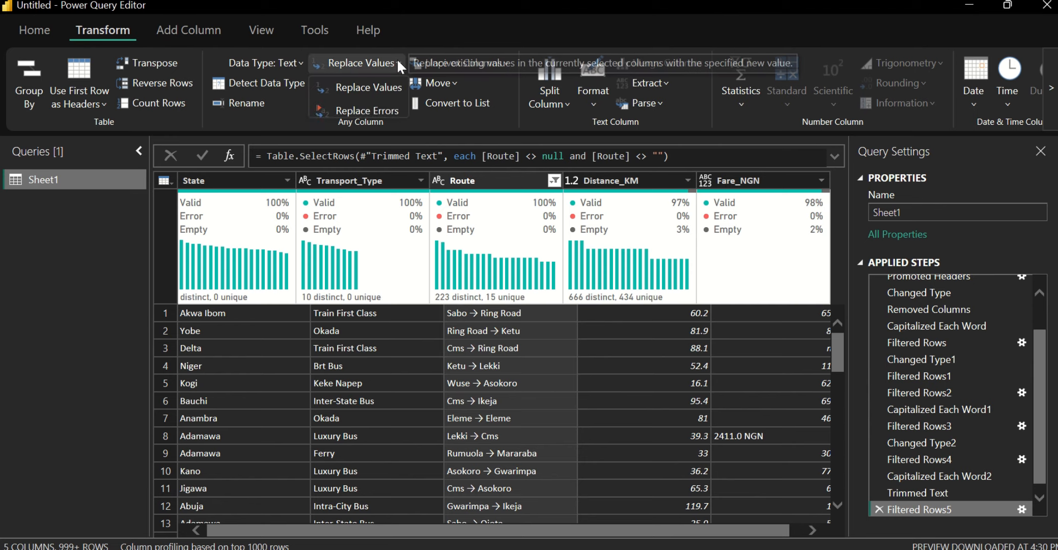
{"action": "left_click", "coordinate": [385, 85]}
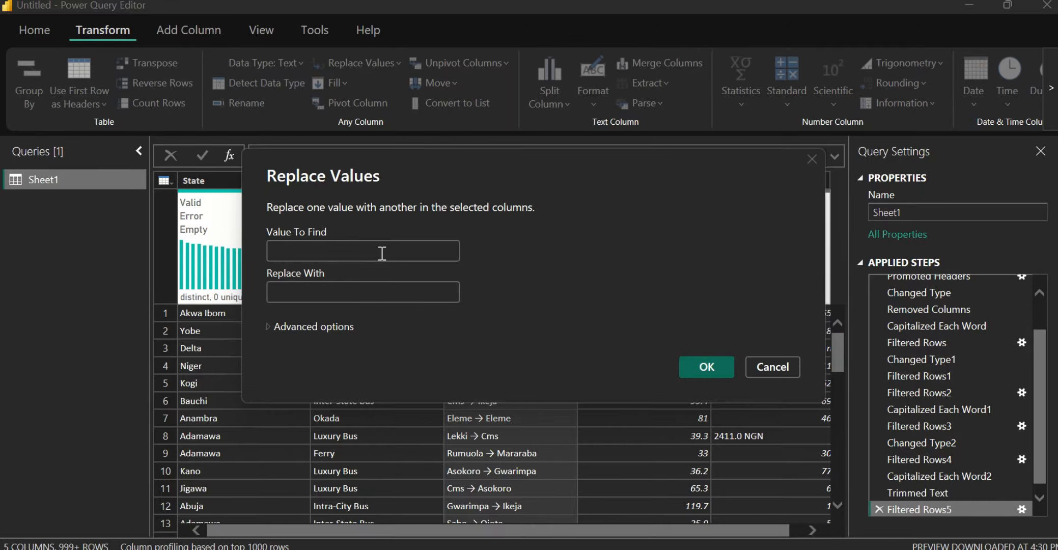
{"action": "key", "text": "Escape"}
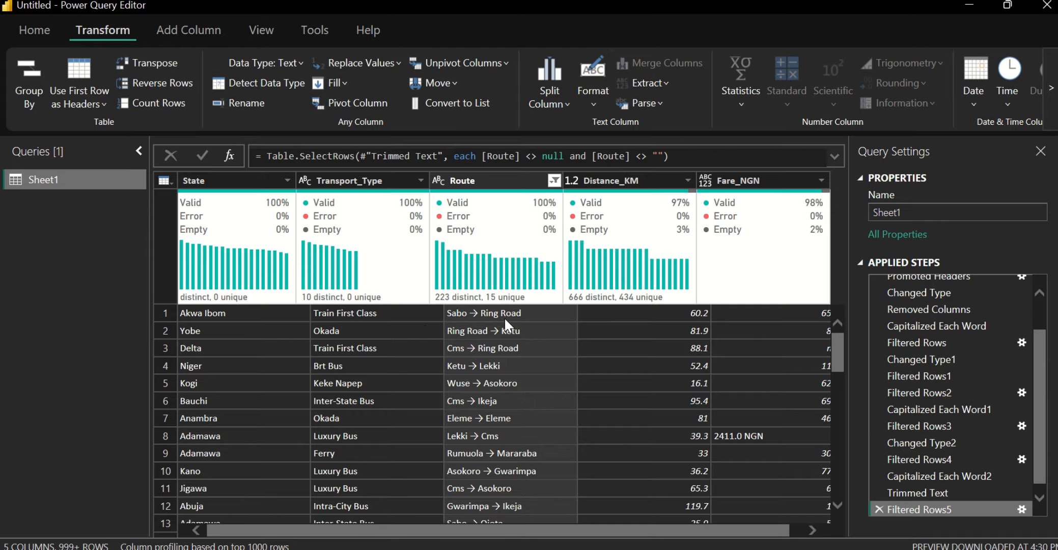
Step: Copy the arrow between Sabo and Ring Road from the full text of the first Route value
{"action": "left_click", "coordinate": [464, 309]}
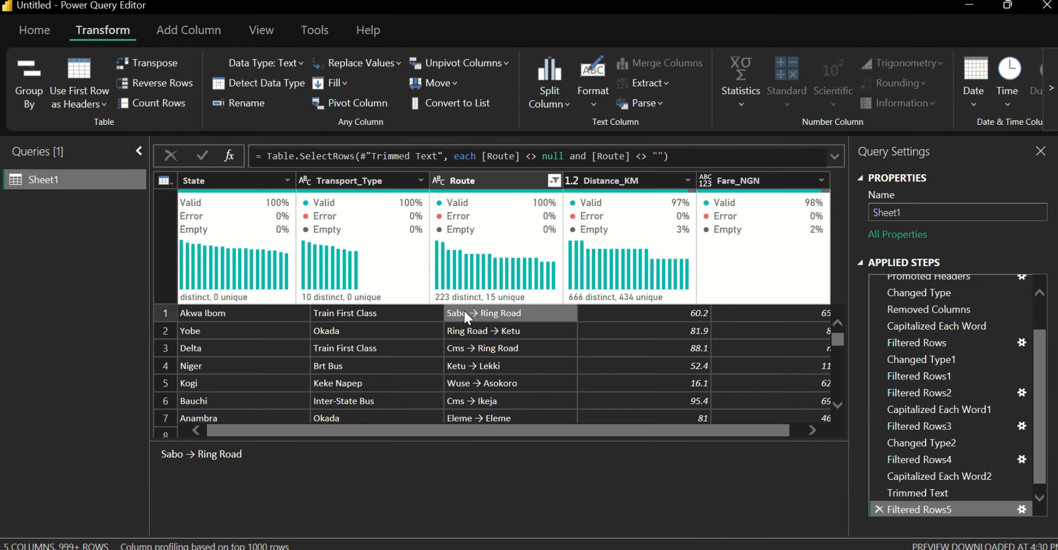
{"action": "left_click", "coordinate": [195, 453]}
{"action": "double_click", "coordinate": [195, 457]}
{"action": "key", "text": "ctrl+c"}
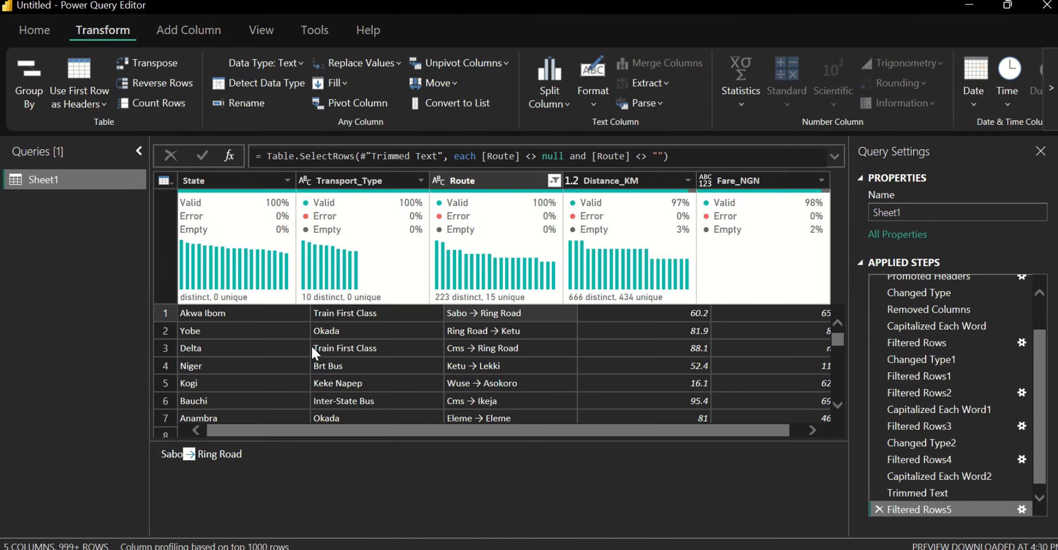
Step: Replace the copied arrow with a hyphen "-" throughout the Route column using Replace Values
{"action": "right_click", "coordinate": [459, 176]}
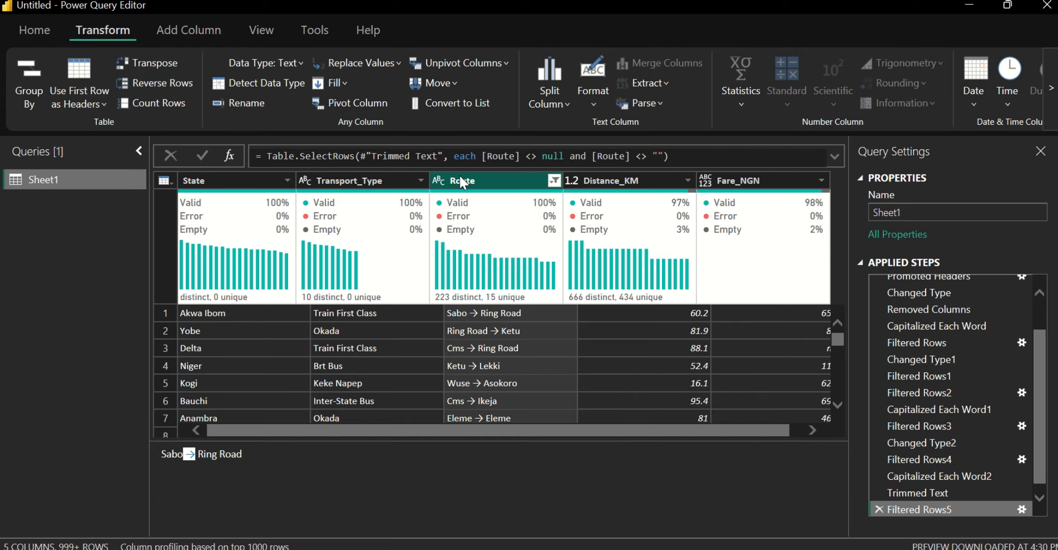
{"action": "left_click", "coordinate": [382, 66]}
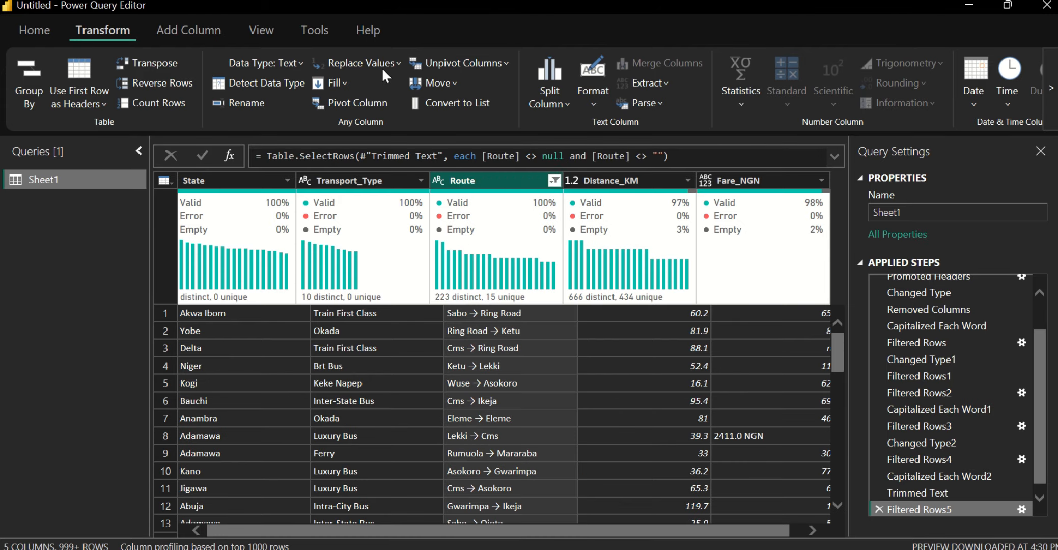
{"action": "left_click", "coordinate": [382, 67]}
{"action": "left_click", "coordinate": [386, 92]}
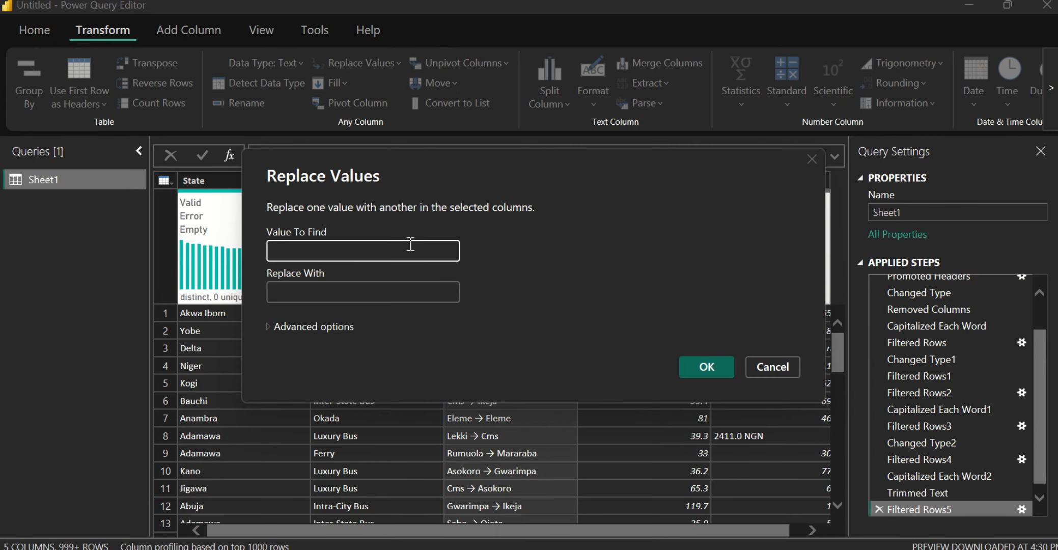
{"action": "key", "text": "ctrl+v"}
{"action": "left_click", "coordinate": [364, 294]}
{"action": "left_click", "coordinate": [364, 293]}
{"action": "type", "text": "-"}
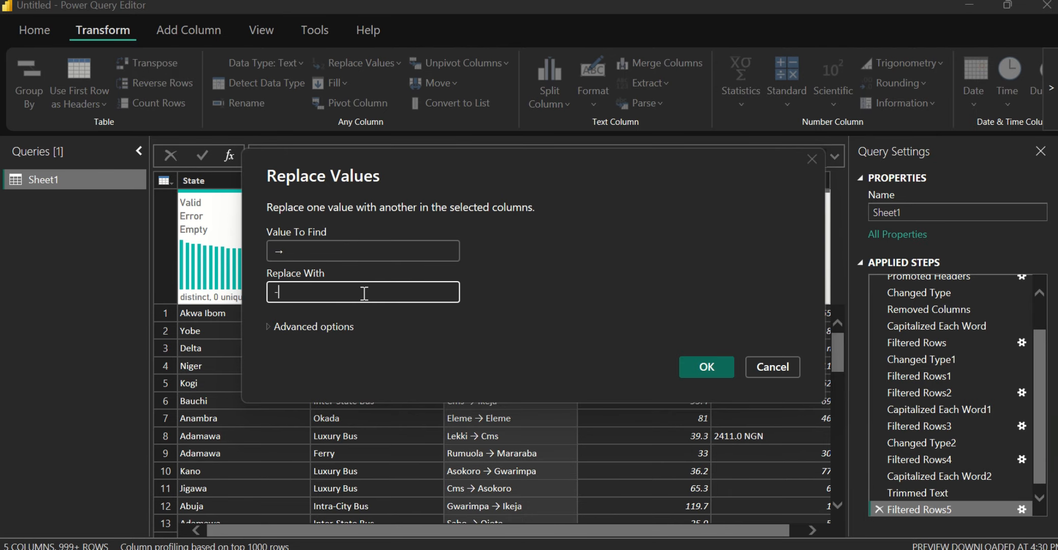
{"action": "left_click", "coordinate": [685, 369]}
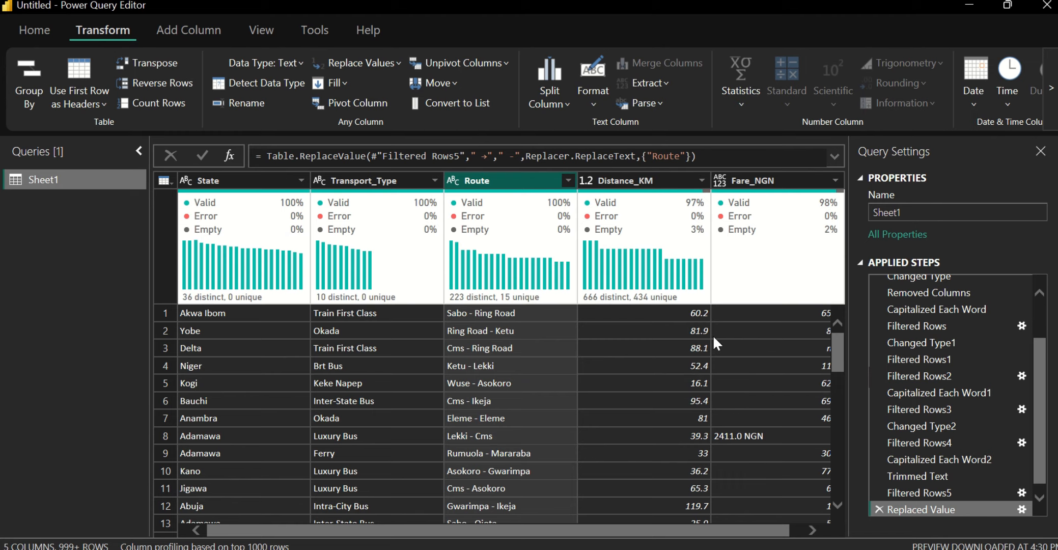
Step: Review the Route column's filter list down to its last entries and apply the filter with all values selected
{"action": "left_click", "coordinate": [568, 181]}
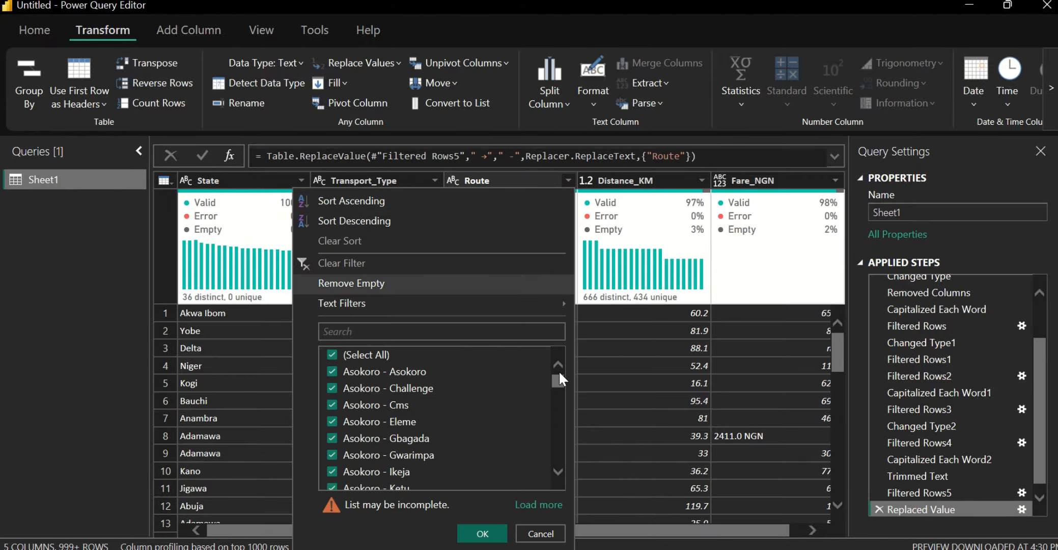
{"action": "left_click", "coordinate": [591, 373]}
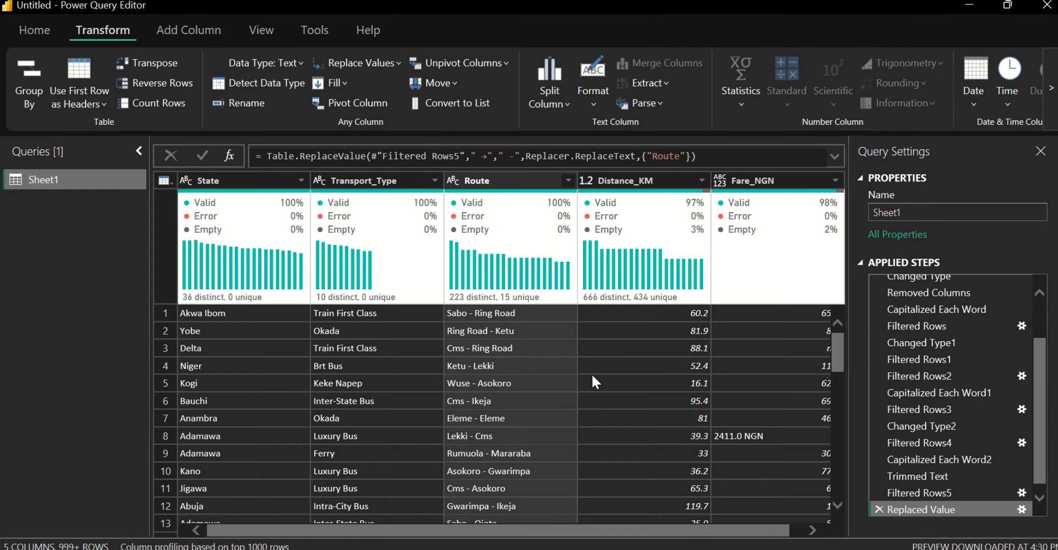
{"action": "left_click", "coordinate": [567, 179]}
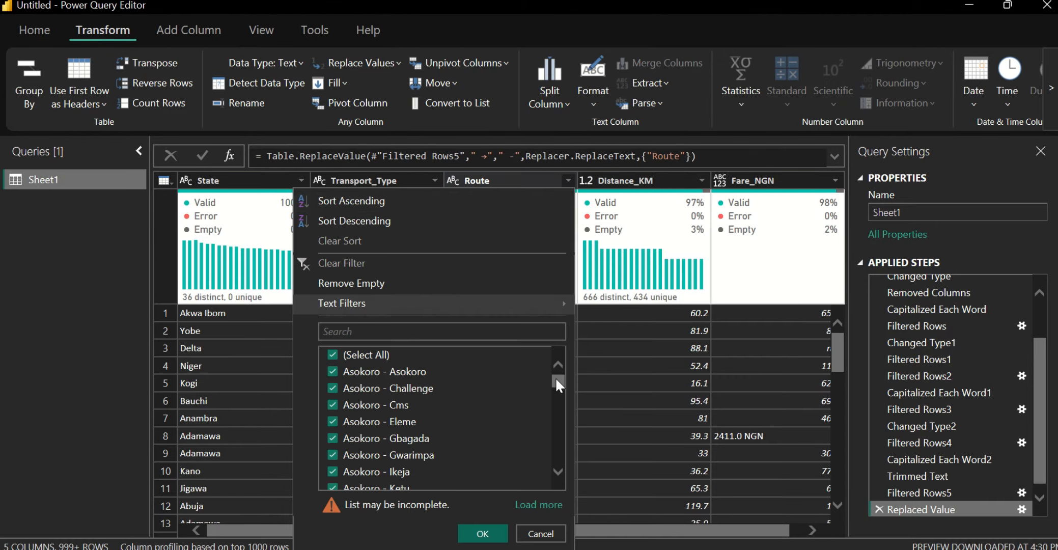
{"action": "left_click_drag", "start_coordinate": [557, 381], "coordinate": [555, 446]}
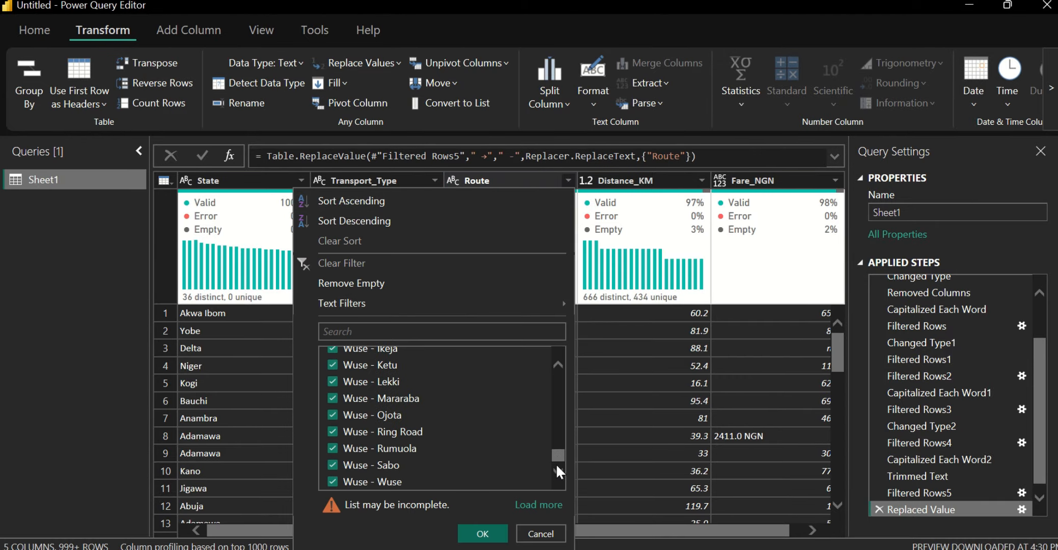
{"action": "left_click", "coordinate": [481, 532]}
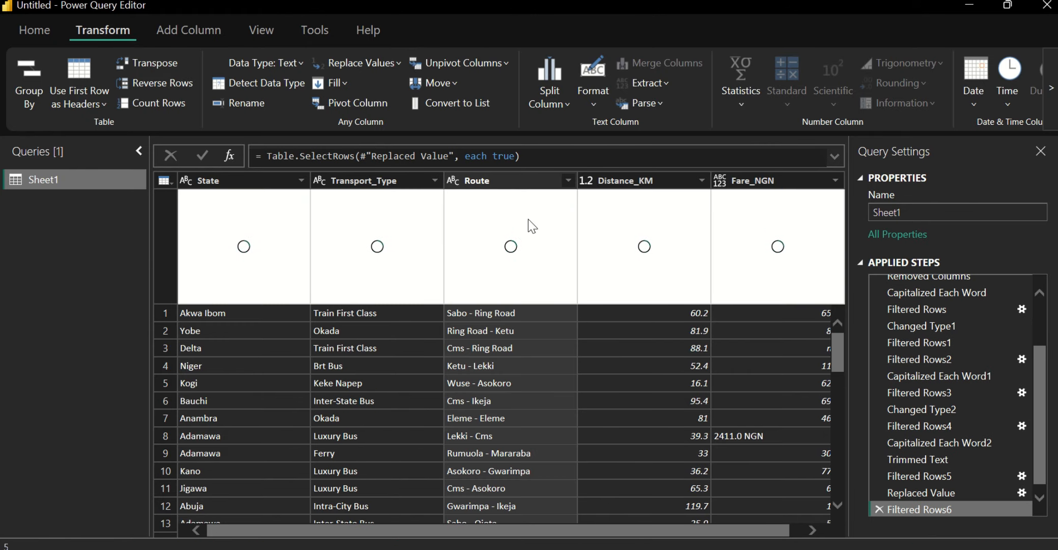
{"action": "left_click", "coordinate": [565, 182]}
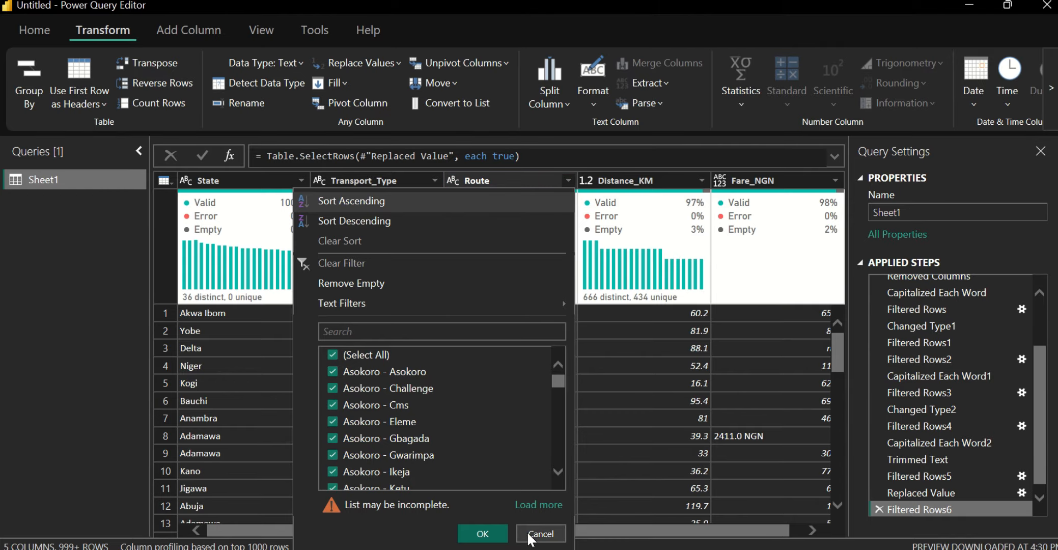
{"action": "left_click", "coordinate": [482, 533]}
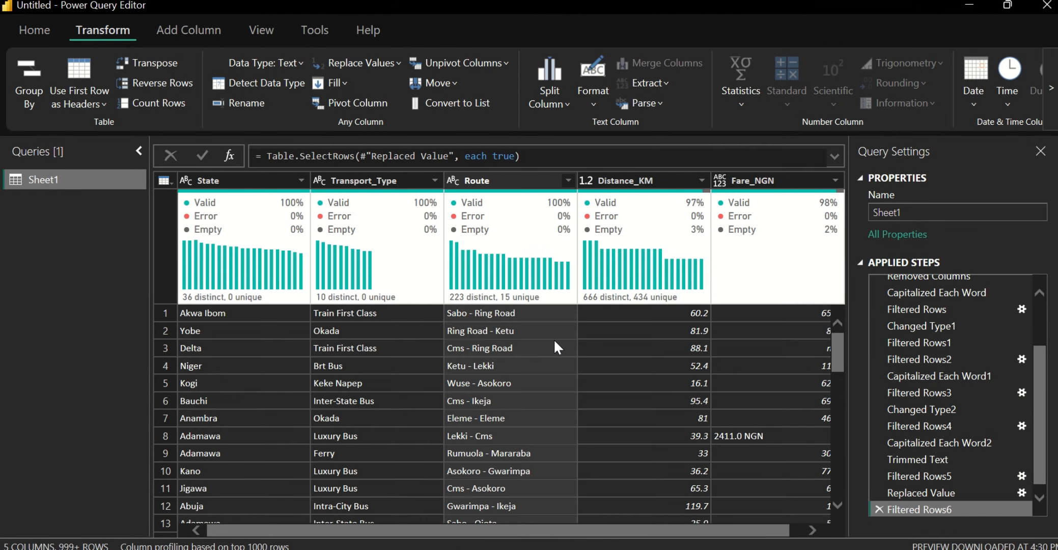
Step: Set the data type of the Route column to Text
{"action": "mouse_move", "coordinate": [532, 277]}
{"action": "left_click", "coordinate": [451, 180]}
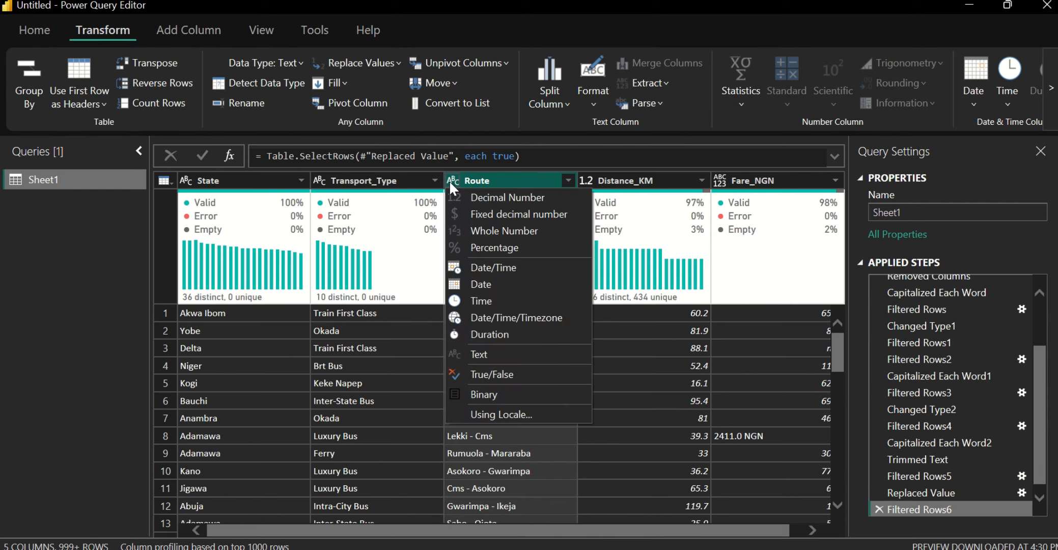
{"action": "left_click", "coordinate": [494, 354]}
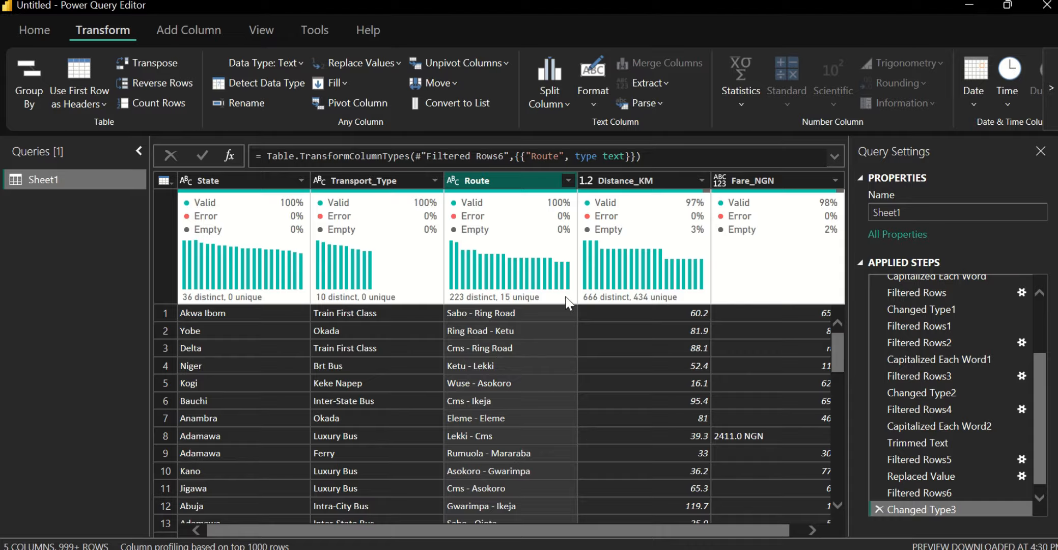
Step: Filter the "Nan" value out of the Route column and recheck its filter list through to the end
{"action": "left_click", "coordinate": [569, 182]}
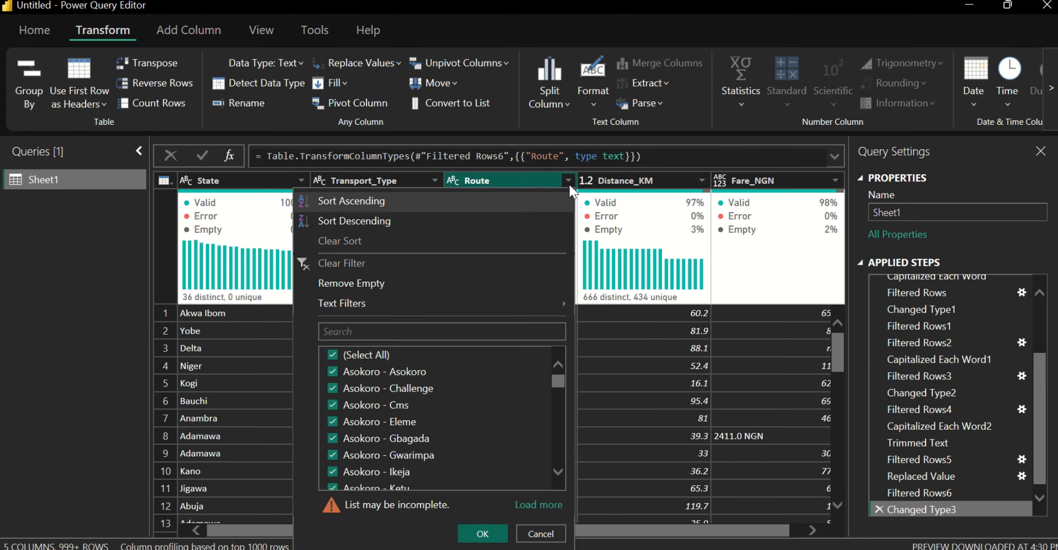
{"action": "left_click_drag", "start_coordinate": [561, 376], "coordinate": [565, 431]}
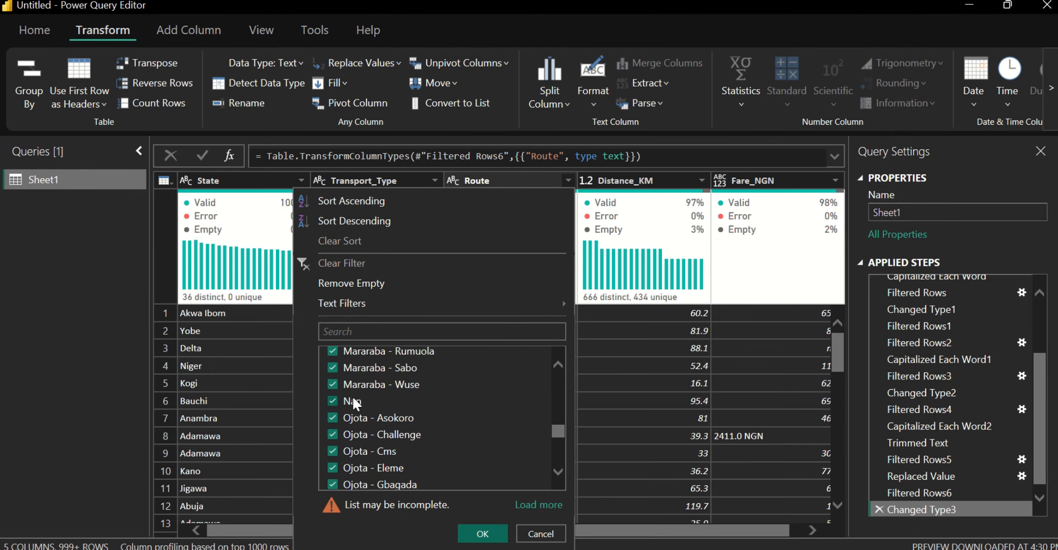
{"action": "left_click", "coordinate": [481, 533]}
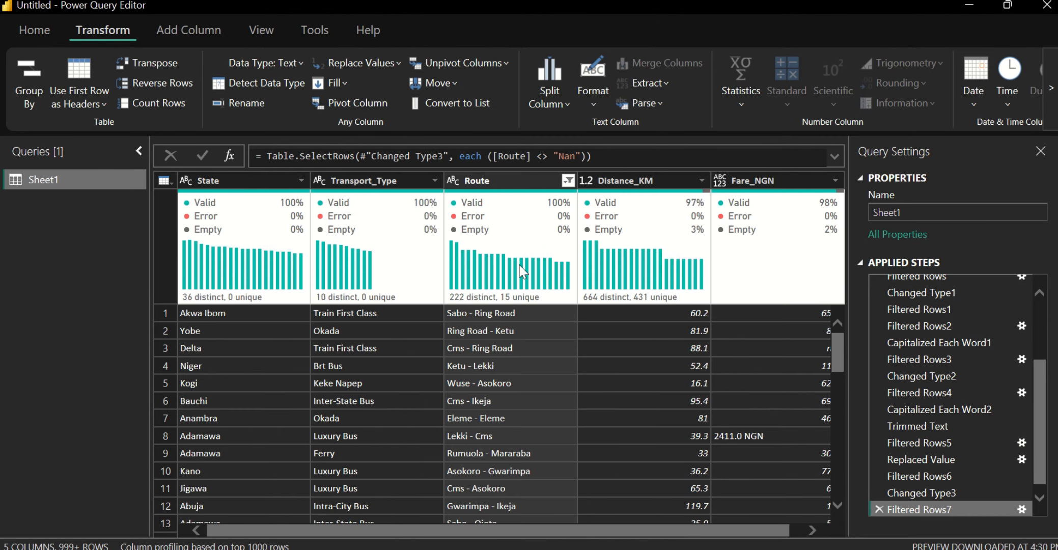
{"action": "left_click", "coordinate": [568, 180]}
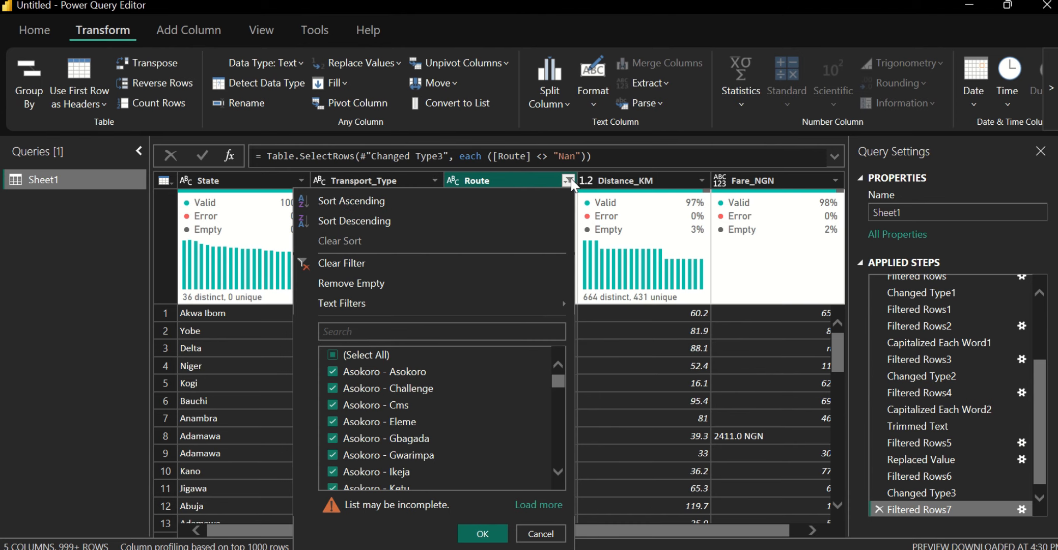
{"action": "left_click_drag", "start_coordinate": [552, 375], "coordinate": [553, 454]}
{"action": "left_click", "coordinate": [476, 538]}
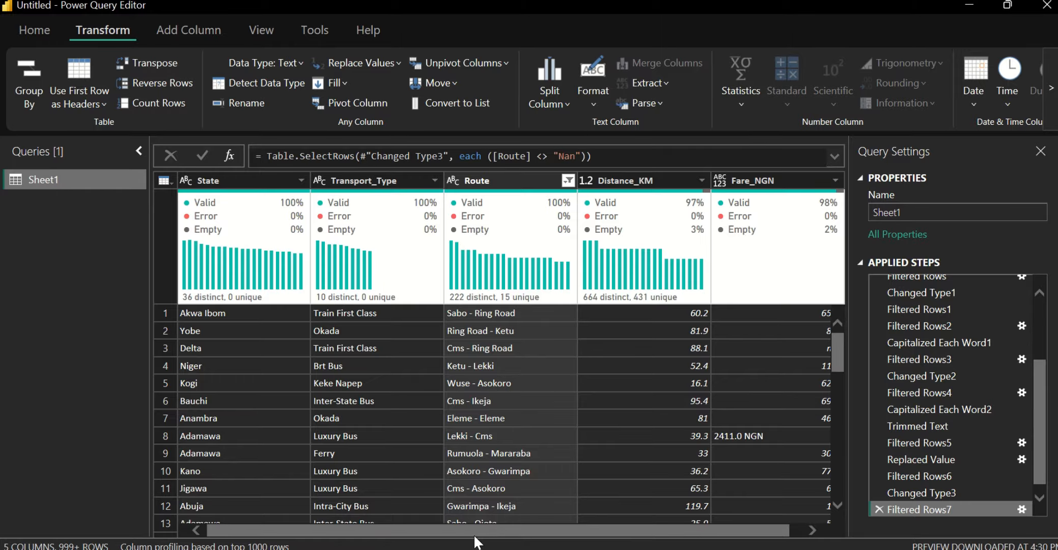
Step: Remove the empty values from the Distance_KM column
{"action": "left_click", "coordinate": [702, 180]}
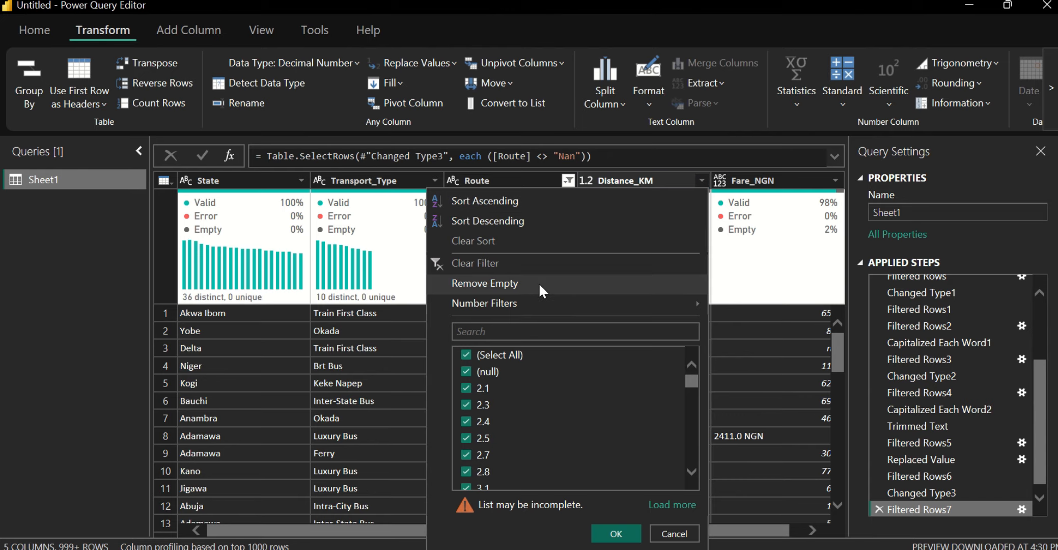
{"action": "left_click", "coordinate": [480, 368]}
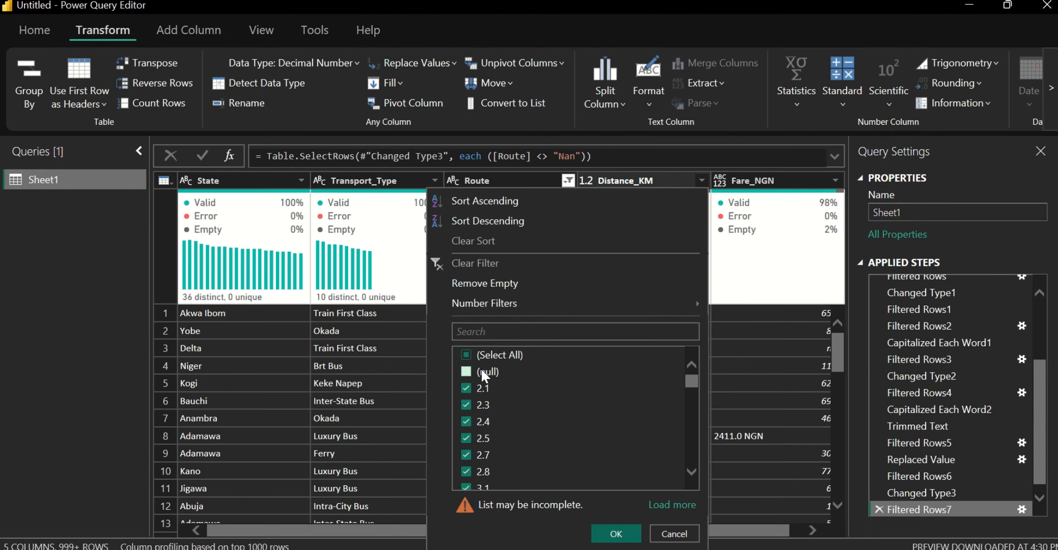
{"action": "left_click", "coordinate": [503, 281]}
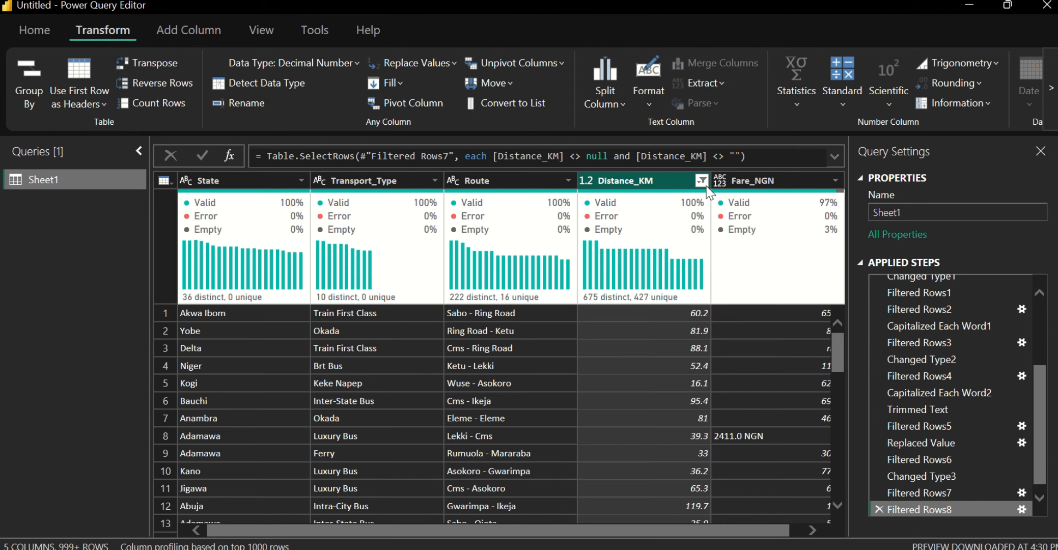
Step: Check the Distance_KM column's filter list for leftover null, blank or invalid values, keeping its current selection
{"action": "left_click", "coordinate": [702, 180]}
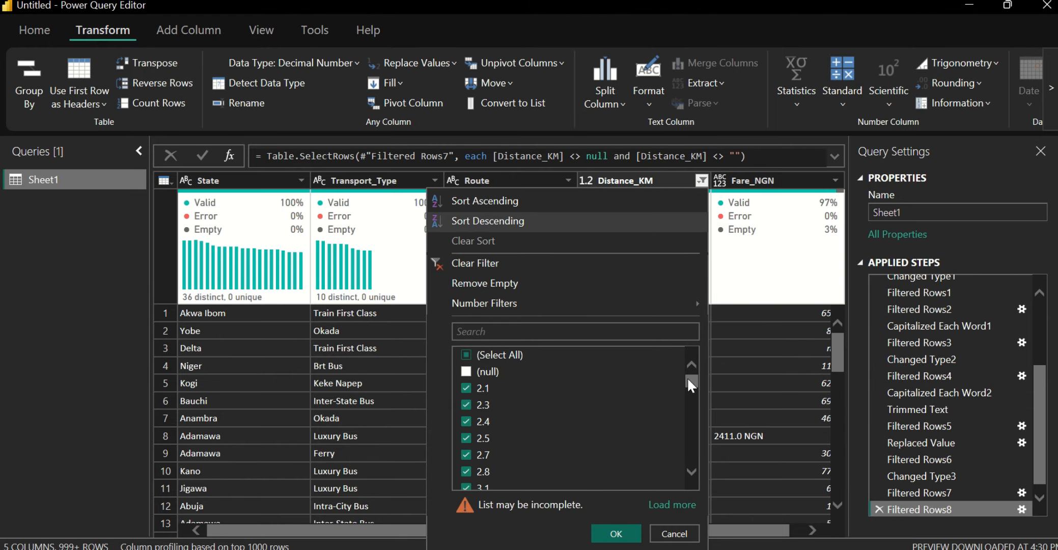
{"action": "left_click_drag", "start_coordinate": [687, 377], "coordinate": [690, 484]}
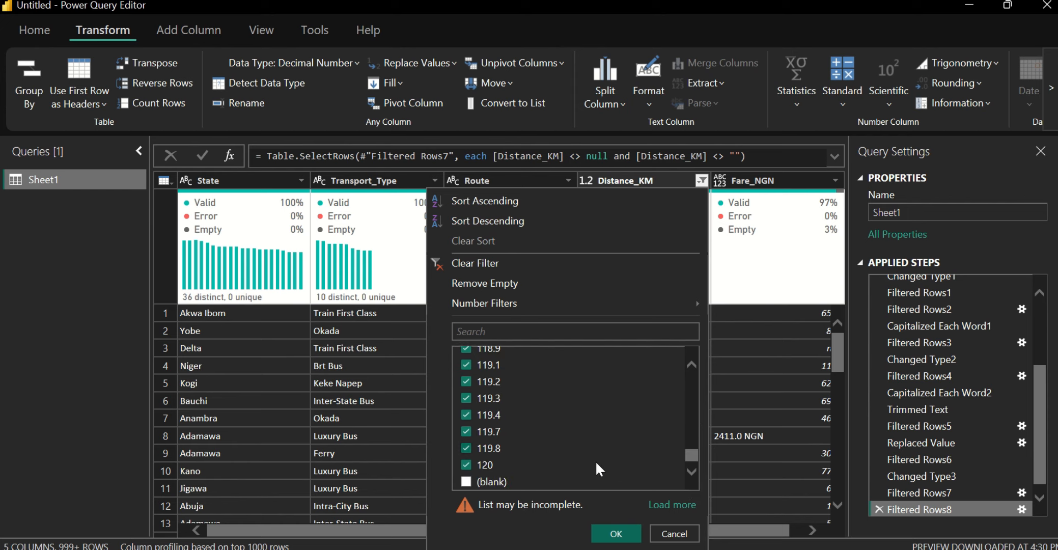
{"action": "left_click", "coordinate": [625, 534]}
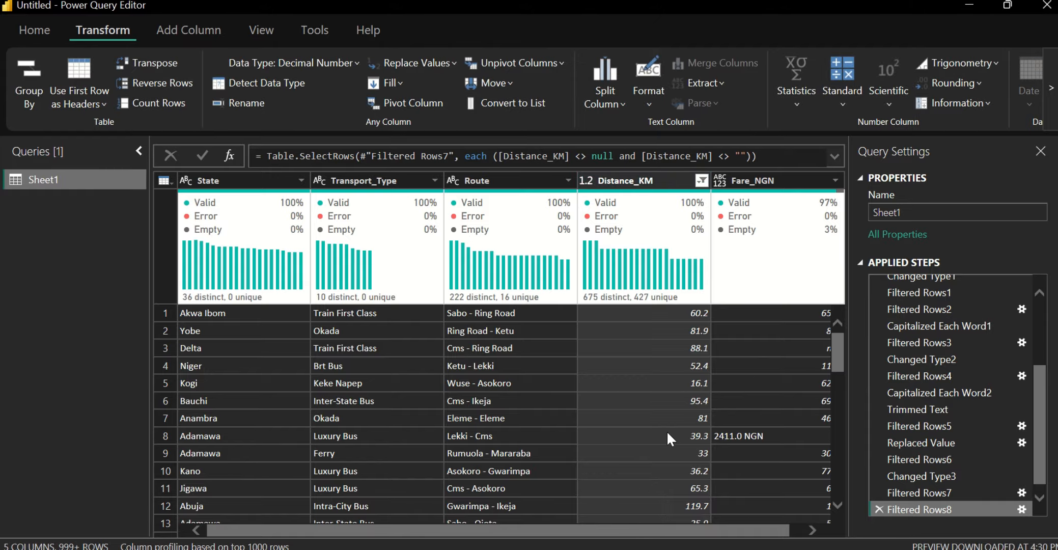
{"action": "left_click", "coordinate": [701, 181]}
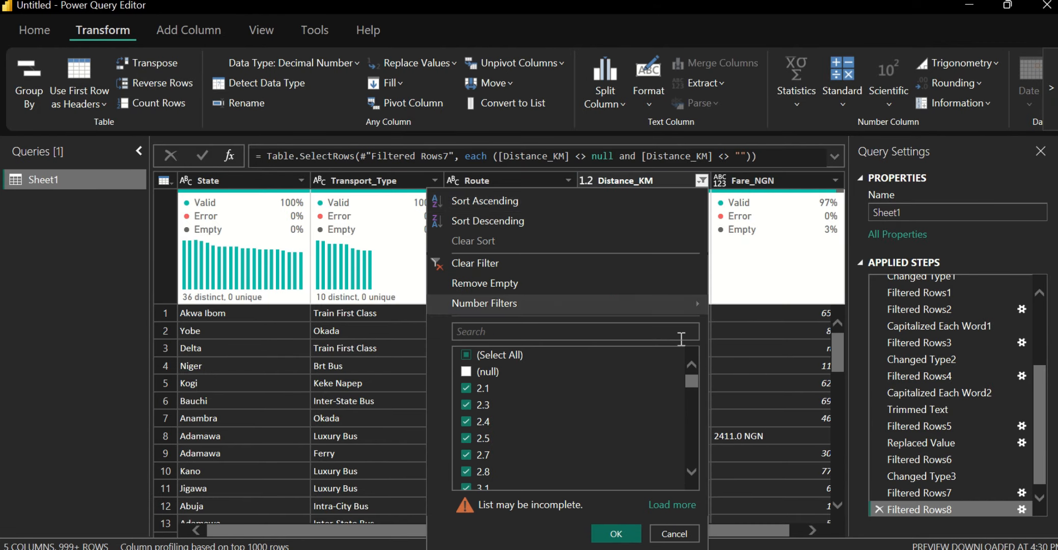
{"action": "mouse_move", "coordinate": [690, 374]}
{"action": "left_mouse_down"}
{"action": "mouse_move", "coordinate": [684, 475]}
{"action": "mouse_move", "coordinate": [703, 377]}
{"action": "left_mouse_up"}
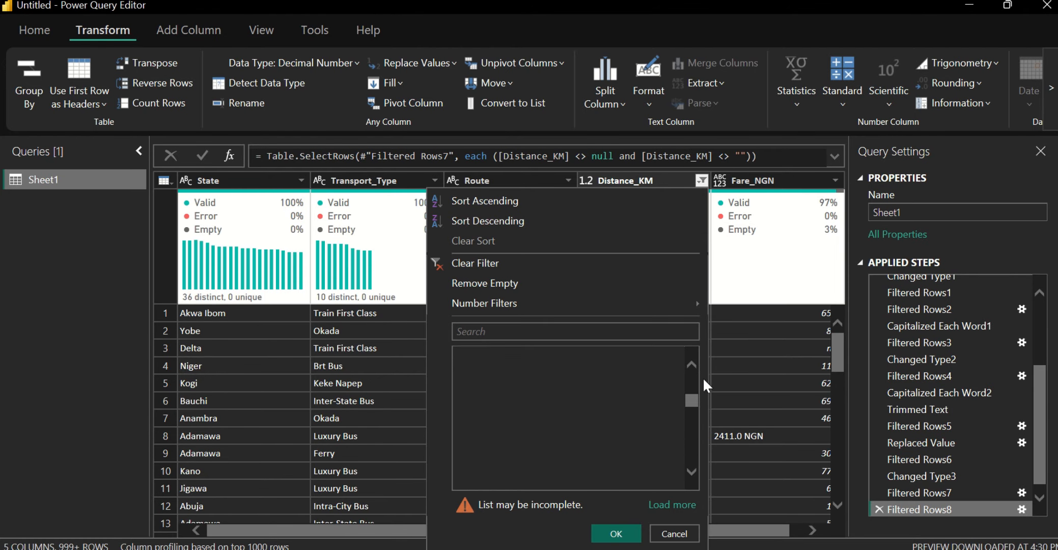
{"action": "left_click", "coordinate": [629, 534]}
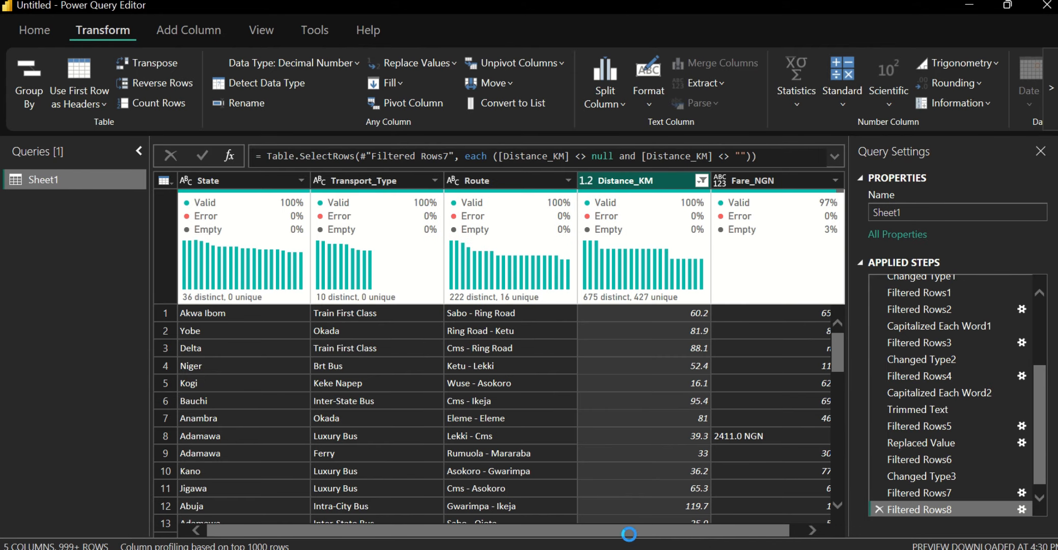
Step: Set the data type of the Distance_KM column to Decimal Number
{"action": "left_click", "coordinate": [589, 181]}
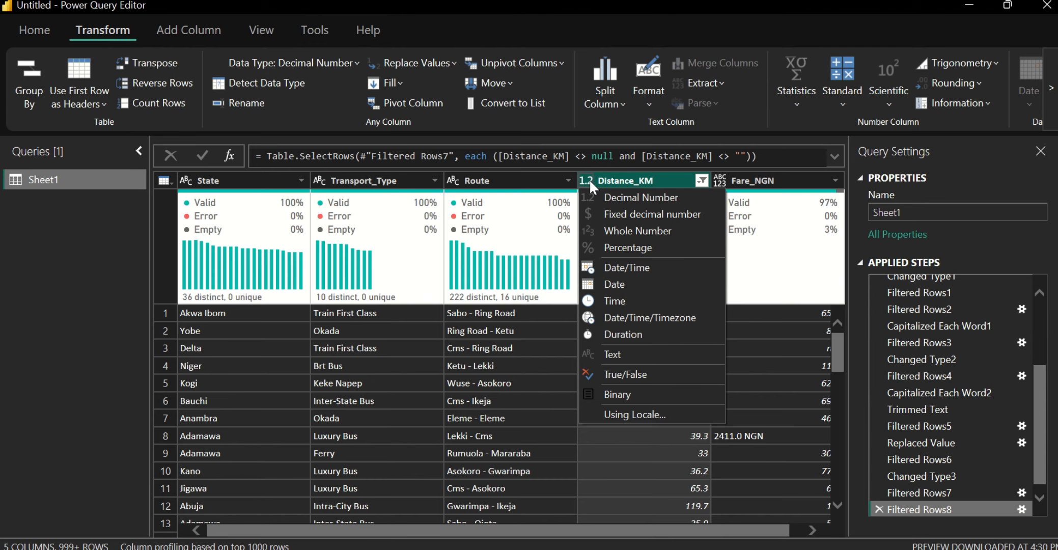
{"action": "left_click", "coordinate": [618, 202]}
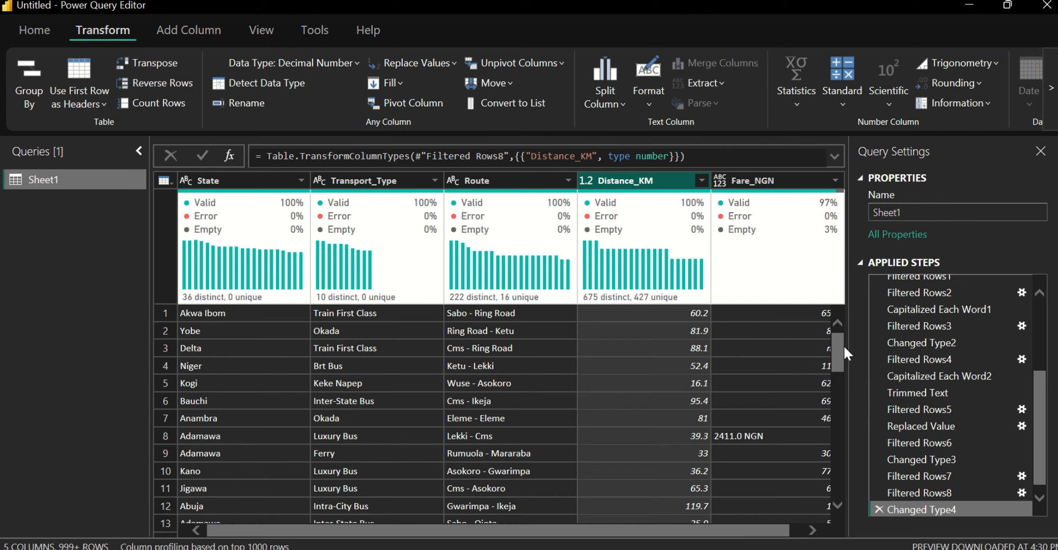
{"action": "left_click_drag", "start_coordinate": [839, 345], "coordinate": [834, 270]}
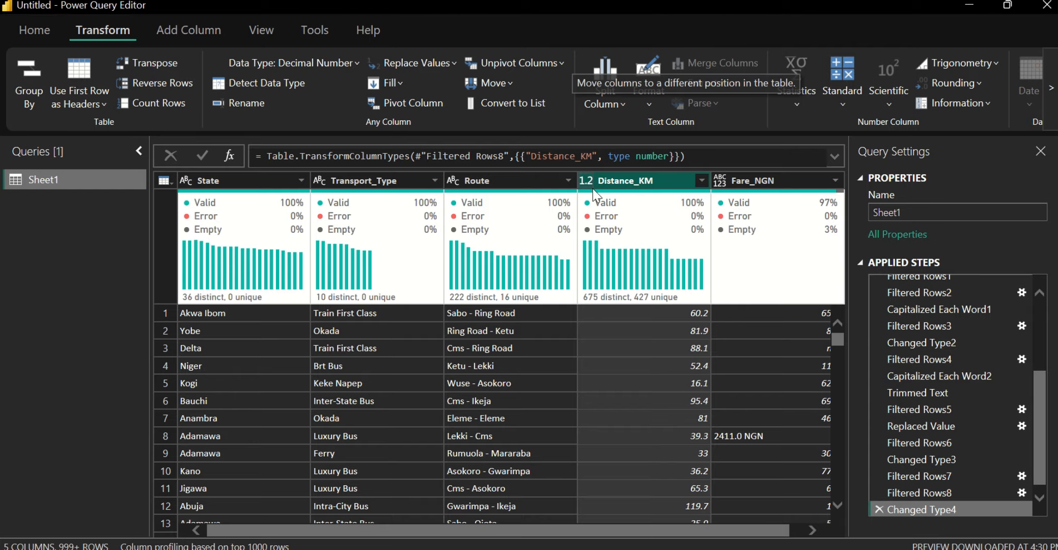
Step: Show the column profile to examine the Distance_KM column's statistics and value distribution, and hide it again
{"action": "left_click", "coordinate": [257, 32]}
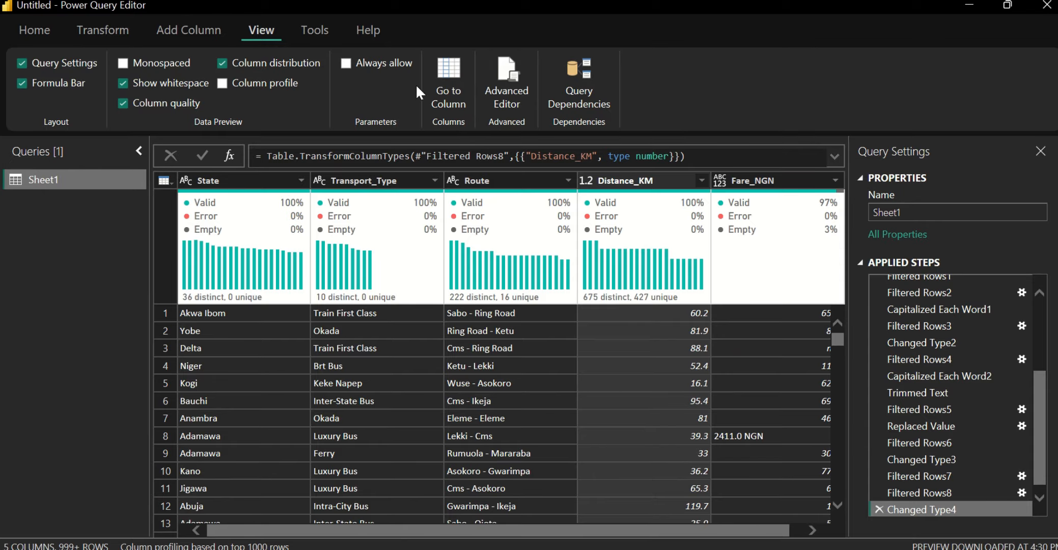
{"action": "left_click", "coordinate": [276, 82]}
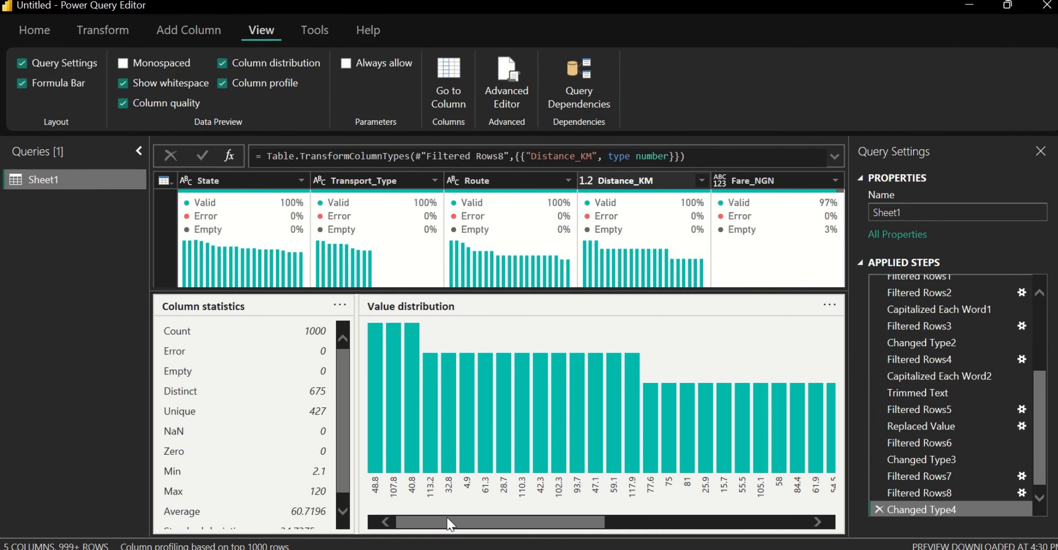
{"action": "mouse_move", "coordinate": [450, 523]}
{"action": "left_mouse_down"}
{"action": "mouse_move", "coordinate": [676, 515]}
{"action": "mouse_move", "coordinate": [449, 528]}
{"action": "left_mouse_up"}
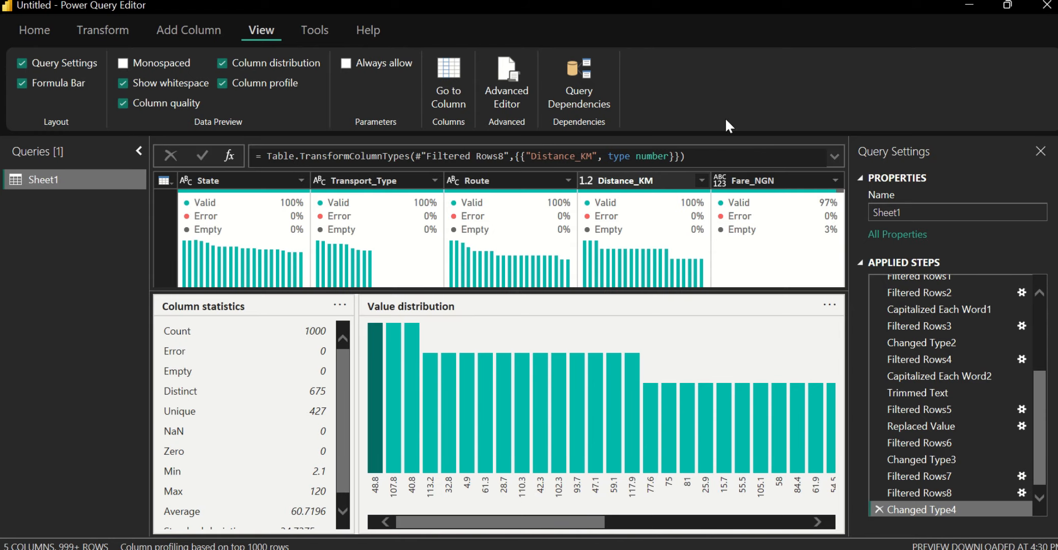
{"action": "left_click", "coordinate": [287, 82]}
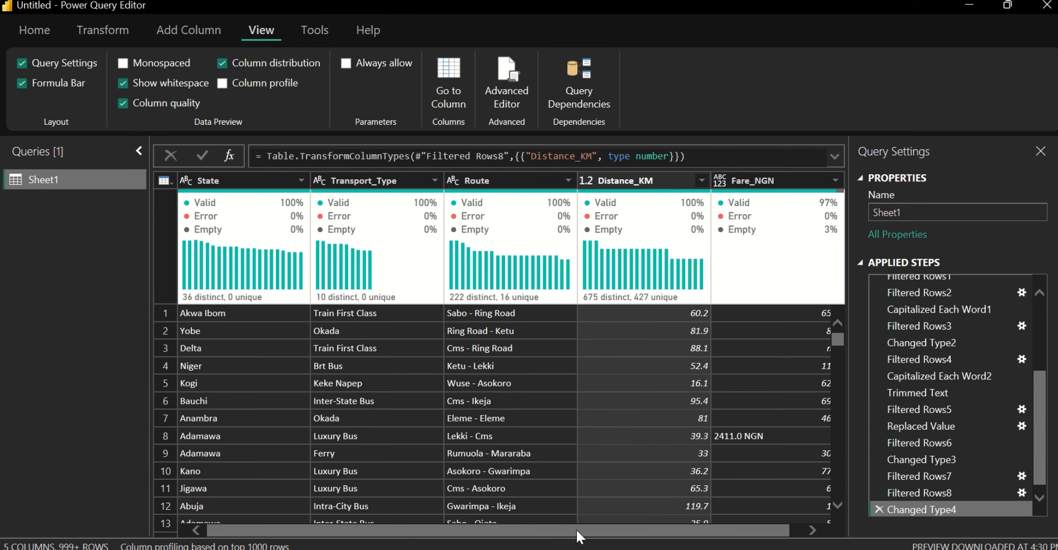
Step: Replace and remove the errors in the Fare_NGN column and remove its empty values
{"action": "scroll", "coordinate": [590, 539], "scroll_direction": "right", "scroll_amount": 1}
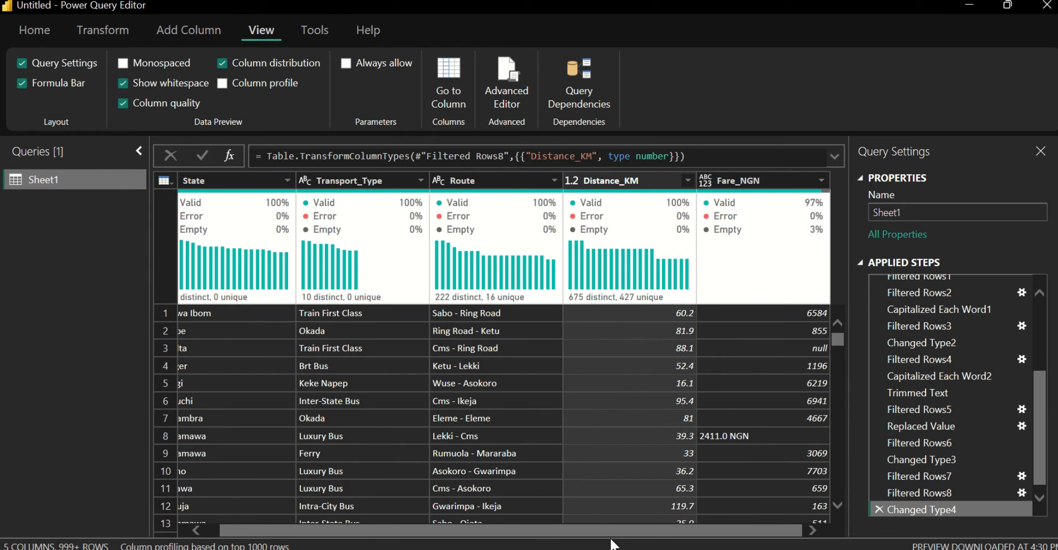
{"action": "left_click_drag", "start_coordinate": [610, 539], "coordinate": [701, 525]}
{"action": "left_click", "coordinate": [779, 255]}
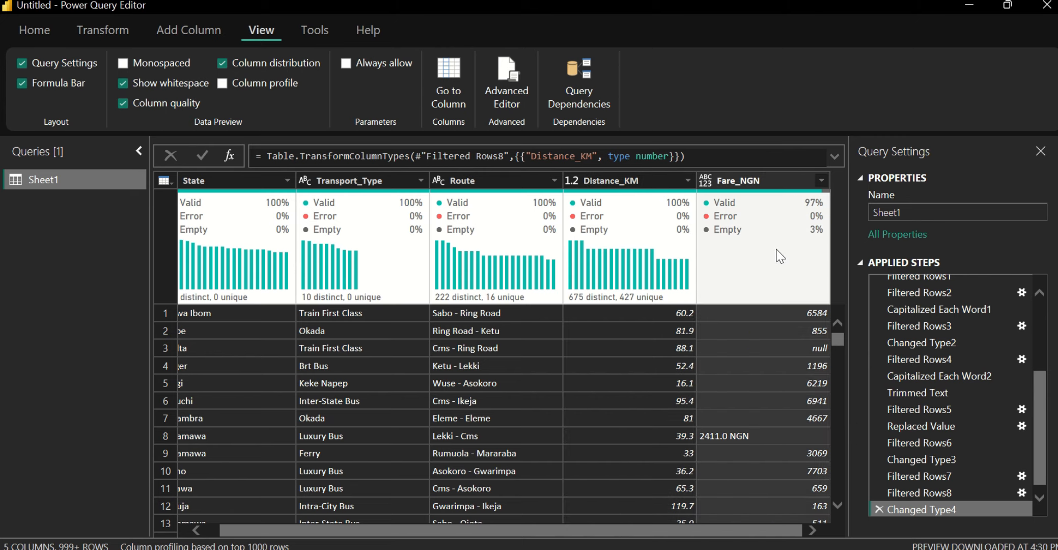
{"action": "double_click", "coordinate": [760, 181]}
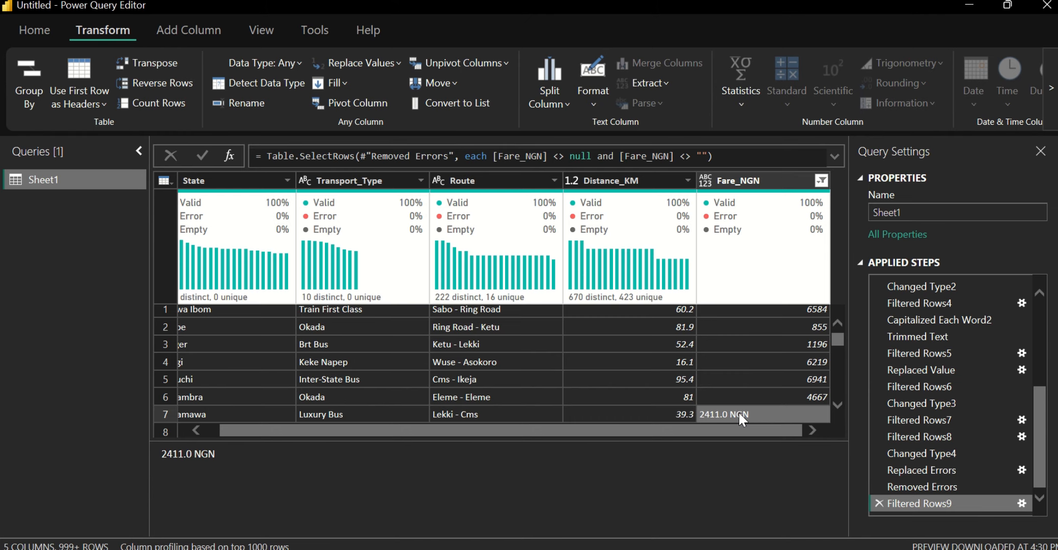
Step: Split the Fare_NGN column by the custom delimiter NGN at each occurrence
{"action": "right_click", "coordinate": [746, 244]}
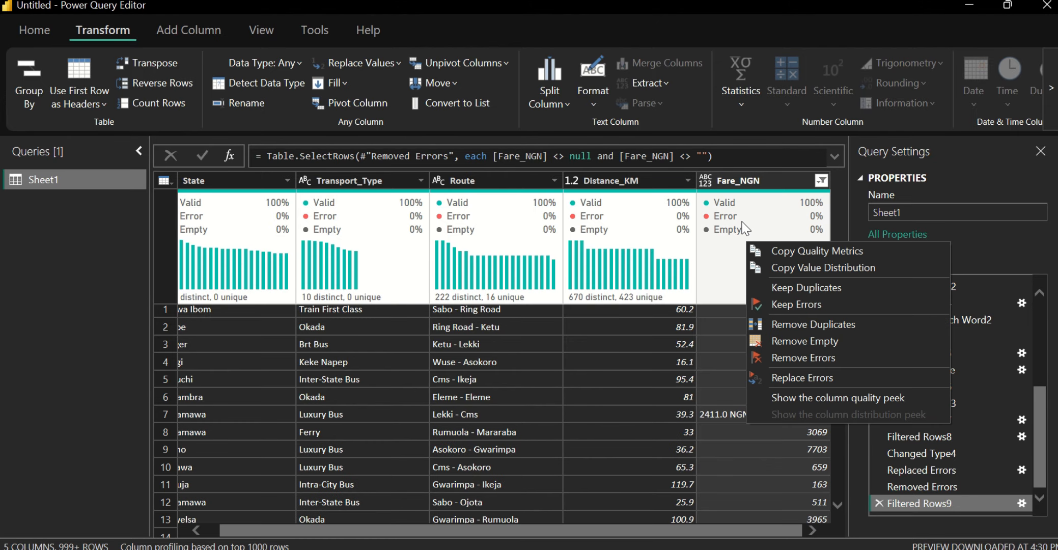
{"action": "right_click", "coordinate": [746, 179]}
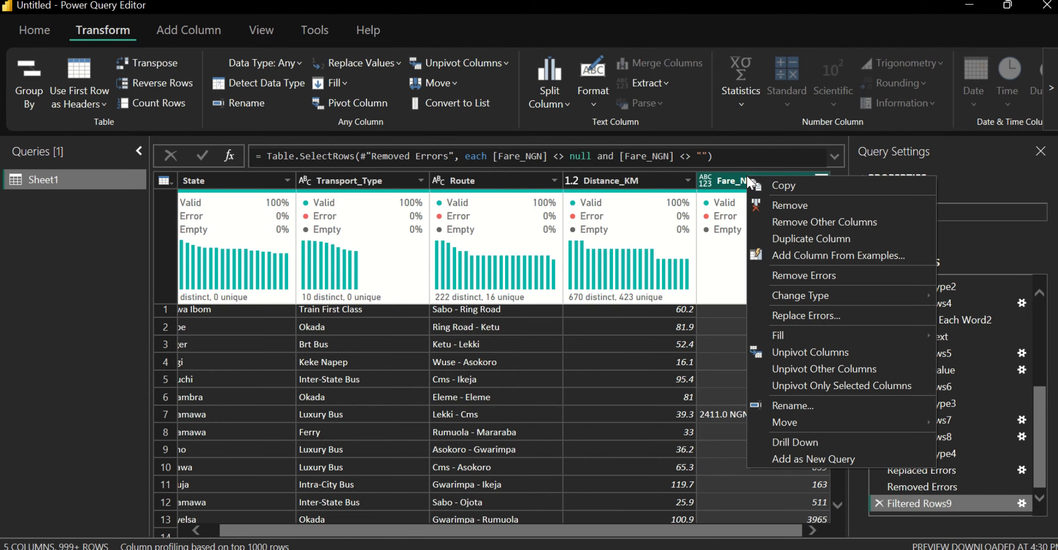
{"action": "left_click", "coordinate": [558, 102]}
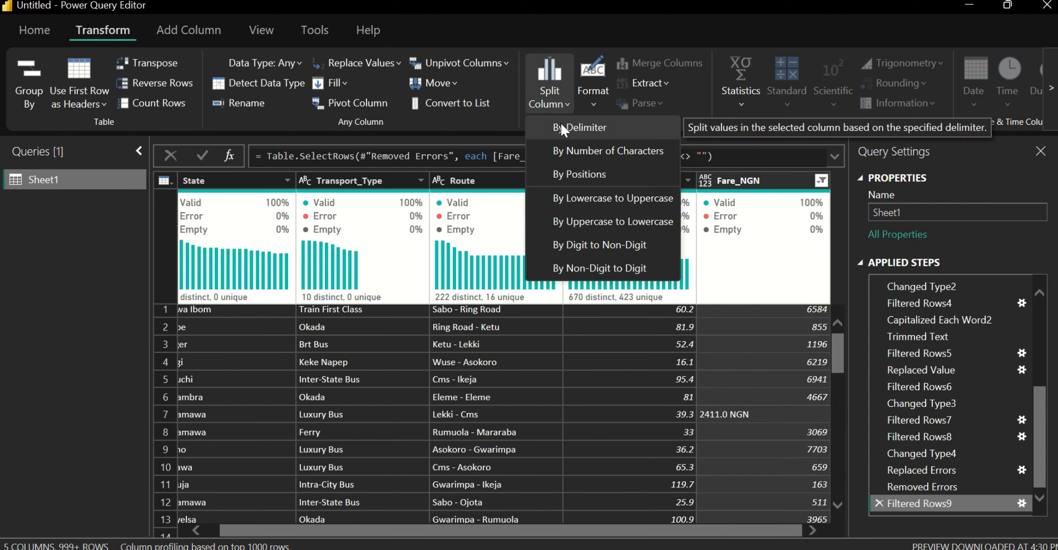
{"action": "left_click", "coordinate": [561, 126]}
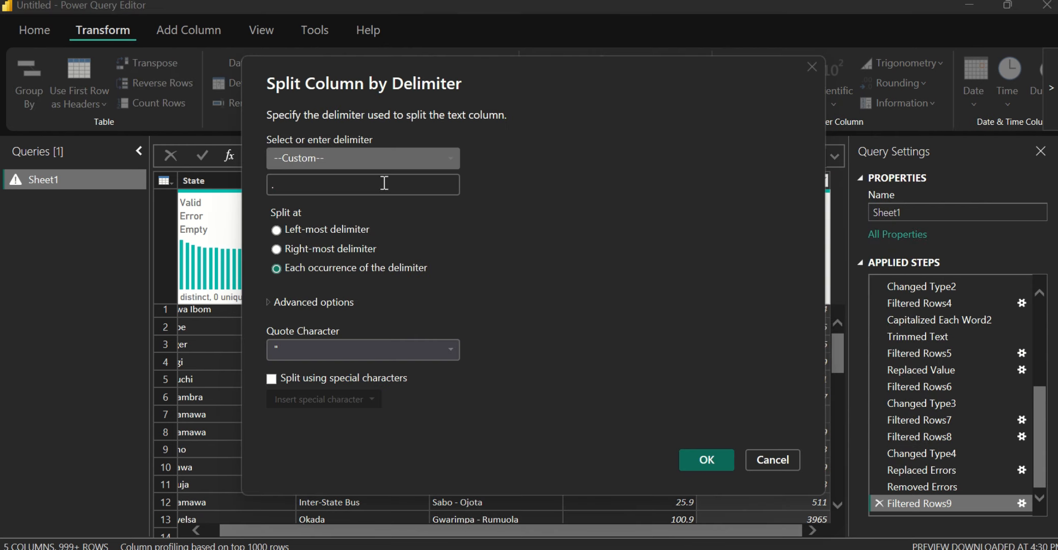
{"action": "left_click", "coordinate": [328, 189]}
{"action": "key", "text": "BackSpace"}
{"action": "type", "text": "NGN"}
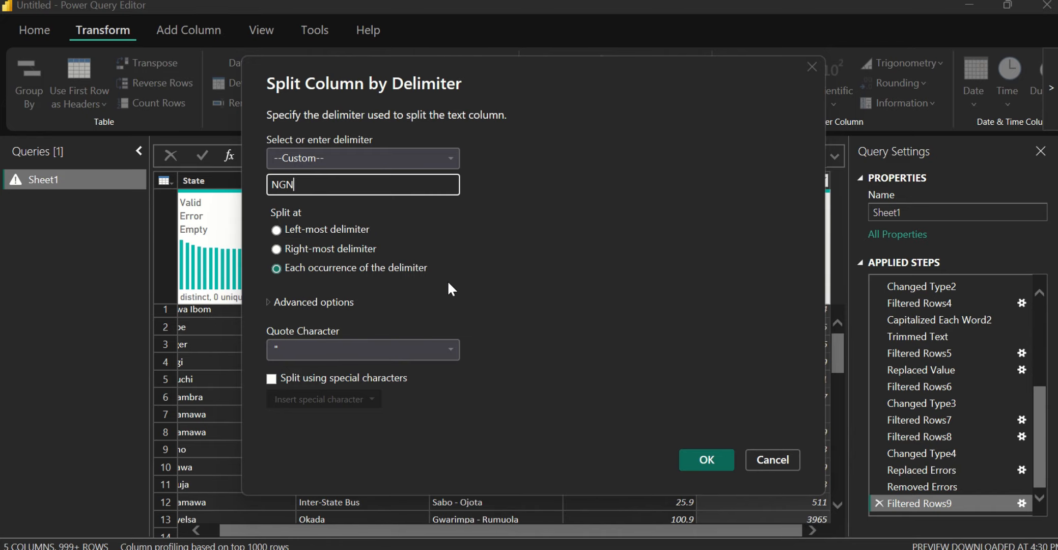
{"action": "left_click", "coordinate": [703, 453]}
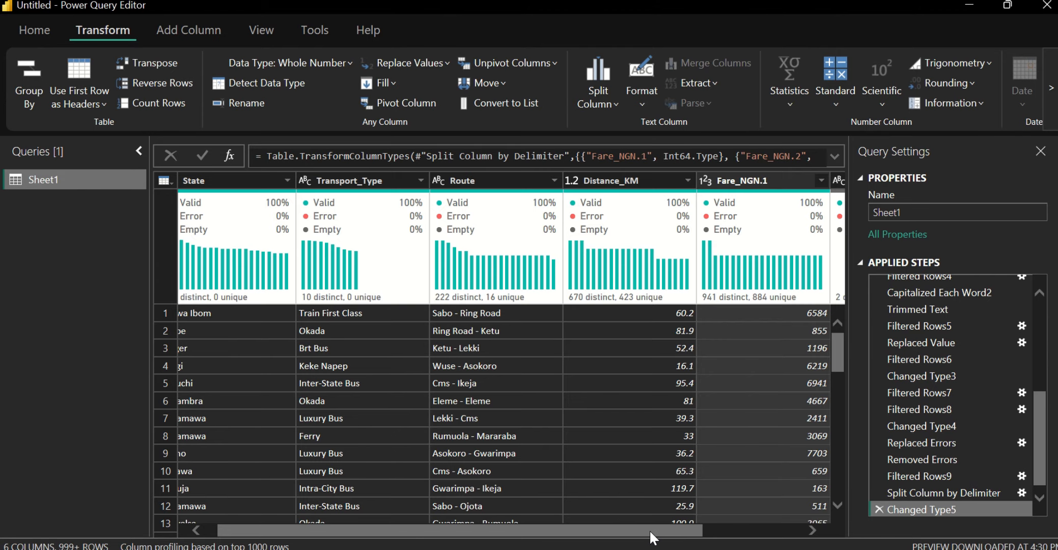
Step: Remove the leftover Fare_NGN.2 column from the table
{"action": "left_click_drag", "start_coordinate": [648, 530], "coordinate": [747, 530]}
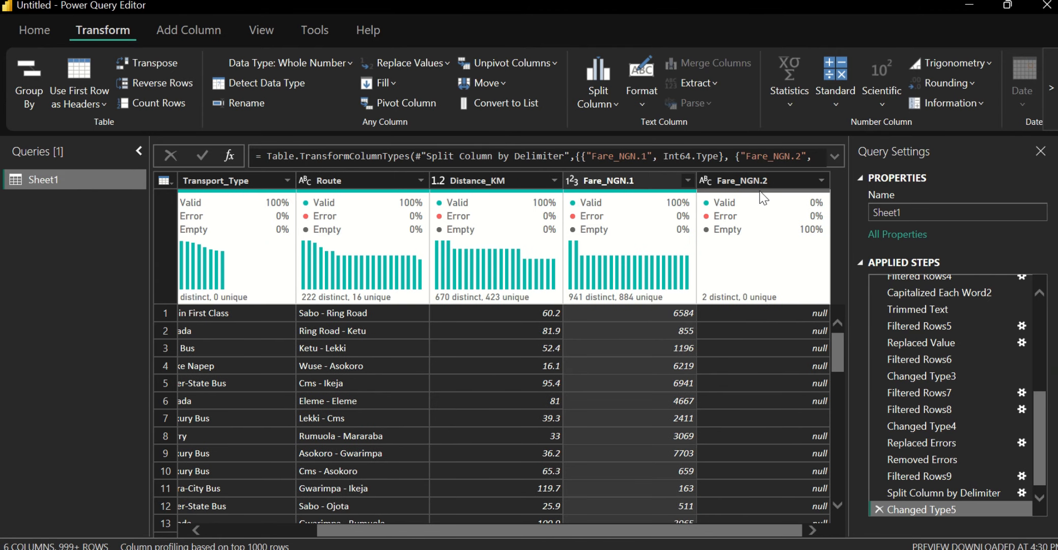
{"action": "left_click", "coordinate": [756, 175]}
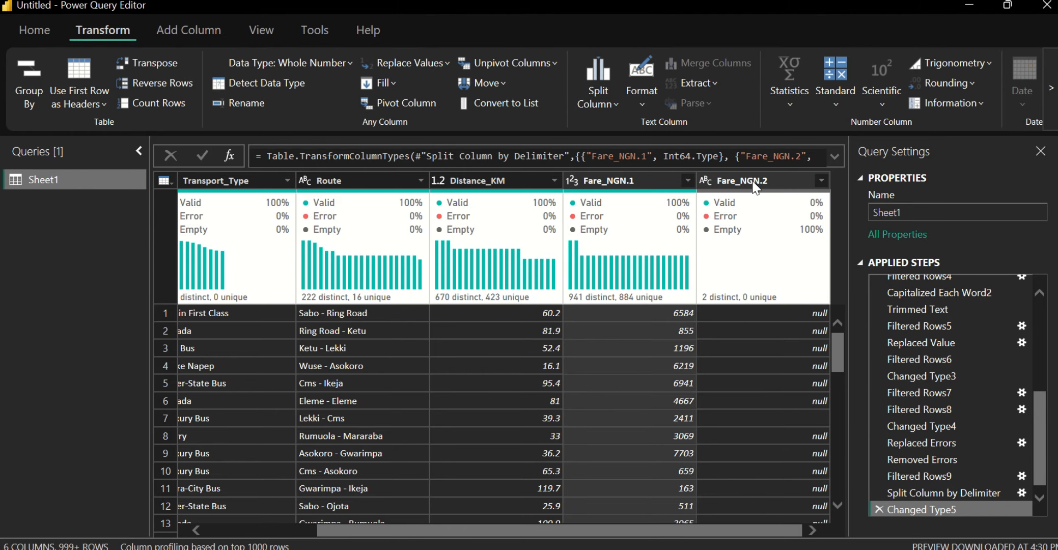
{"action": "right_click", "coordinate": [753, 181]}
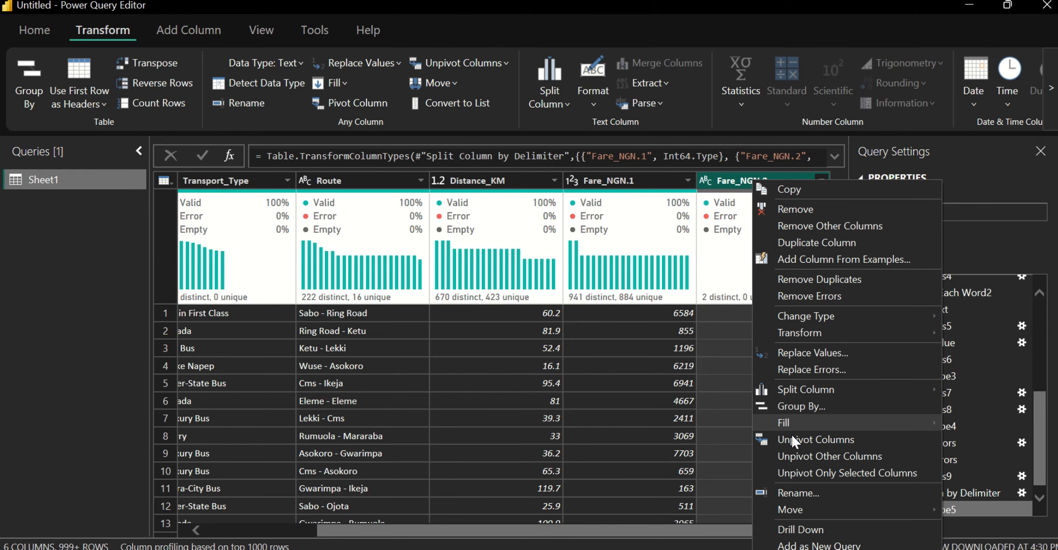
{"action": "left_click", "coordinate": [813, 212]}
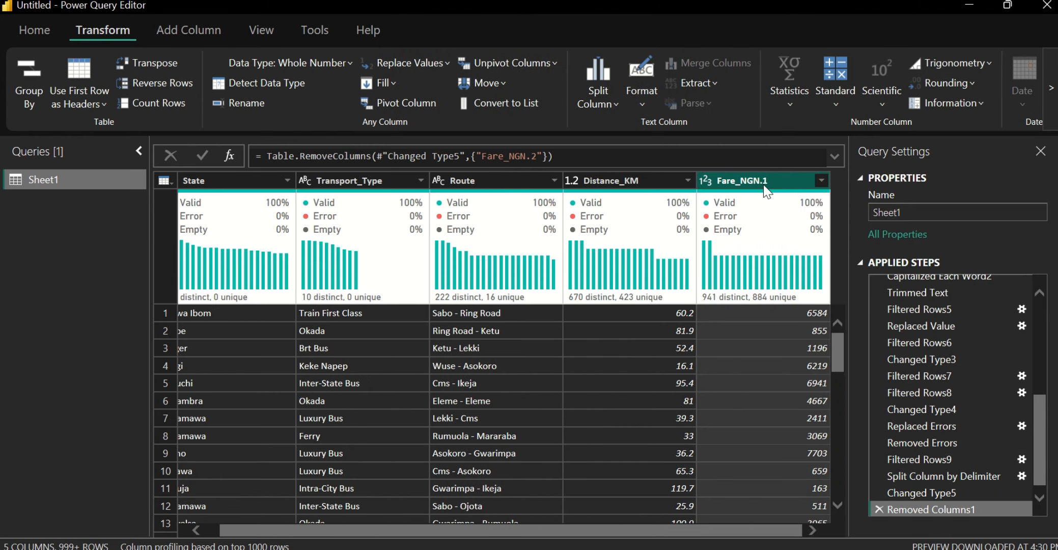
Step: Rename the Fare_NGN.1 column as Fare_NGN
{"action": "double_click", "coordinate": [762, 184]}
{"action": "left_click", "coordinate": [773, 182]}
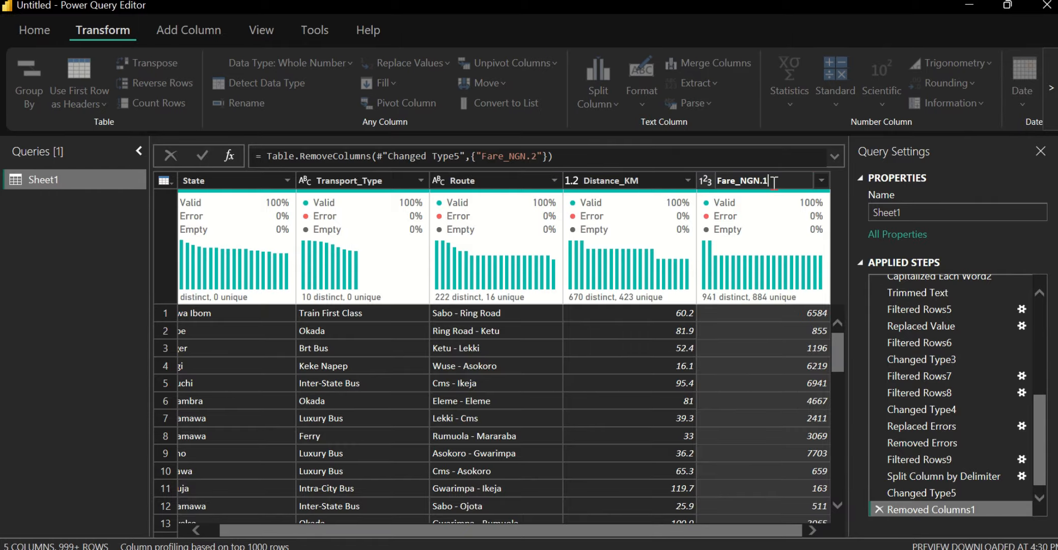
{"action": "key", "text": "BackSpace"}
{"action": "key", "text": "BackSpace"}
{"action": "key", "text": "Return"}
{"action": "right_click", "coordinate": [722, 507]}
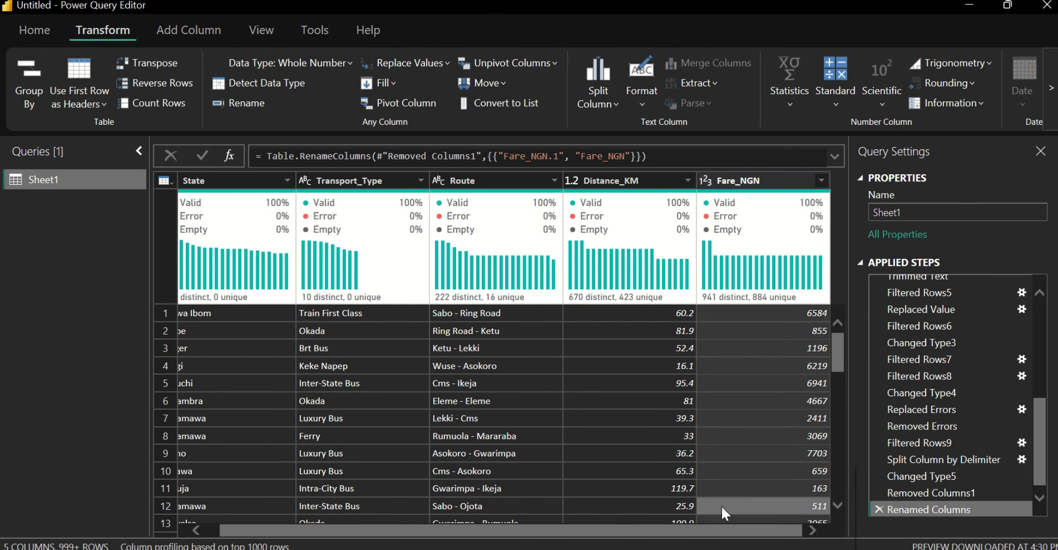
{"action": "left_click", "coordinate": [678, 532]}
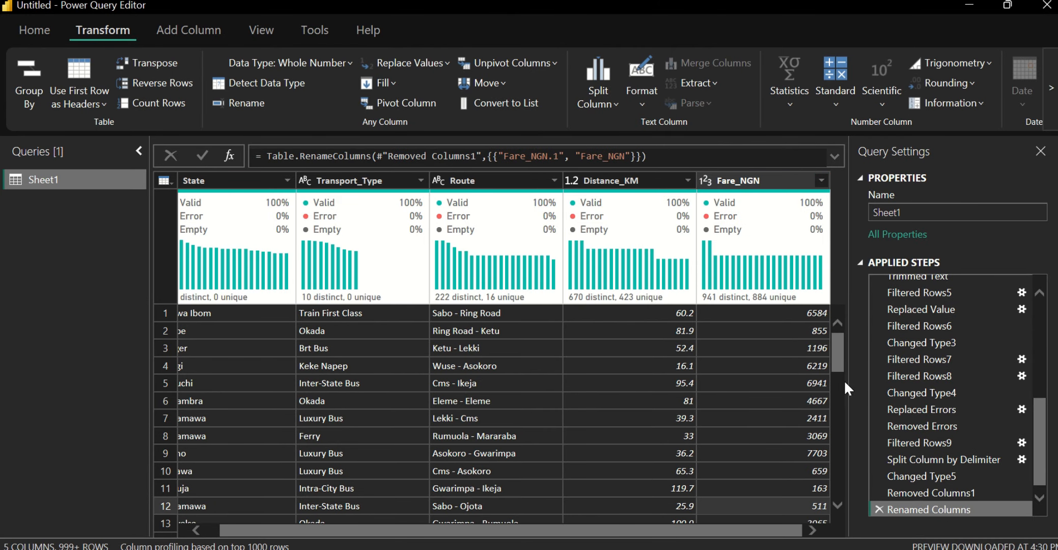
{"action": "left_click_drag", "start_coordinate": [831, 338], "coordinate": [859, 246]}
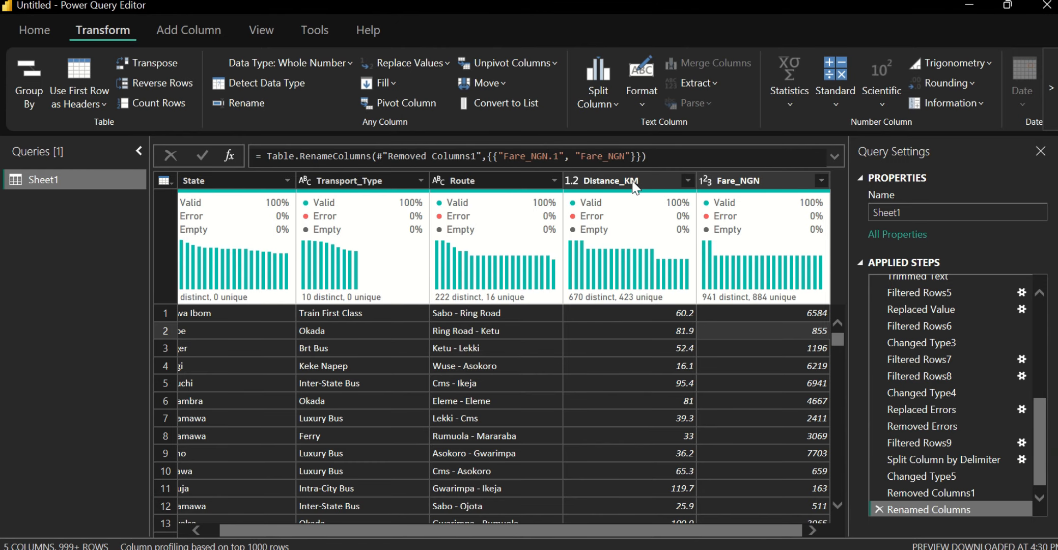
Step: Rename the fare column as Fare(NGN)
{"action": "double_click", "coordinate": [728, 183]}
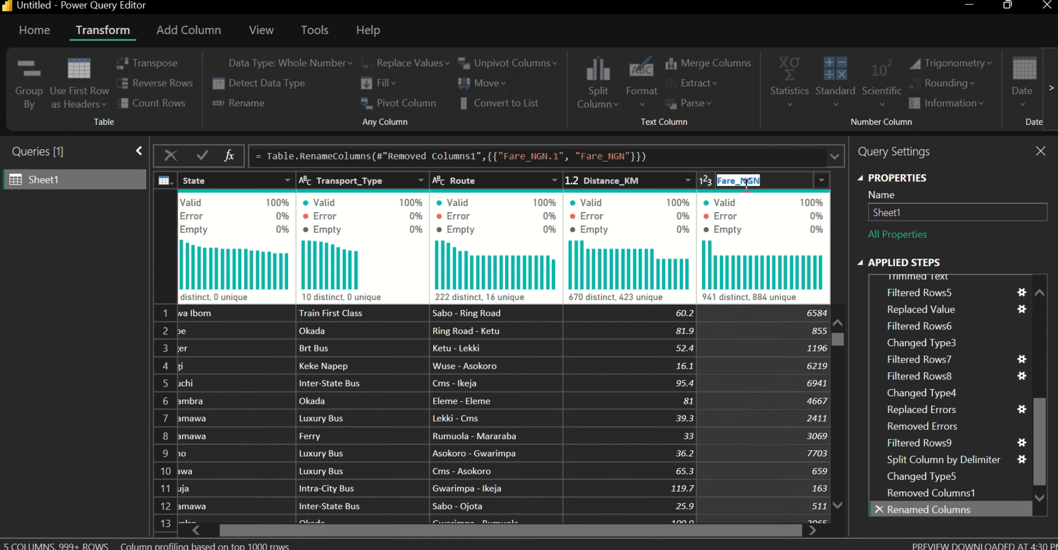
{"action": "left_click", "coordinate": [741, 181]}
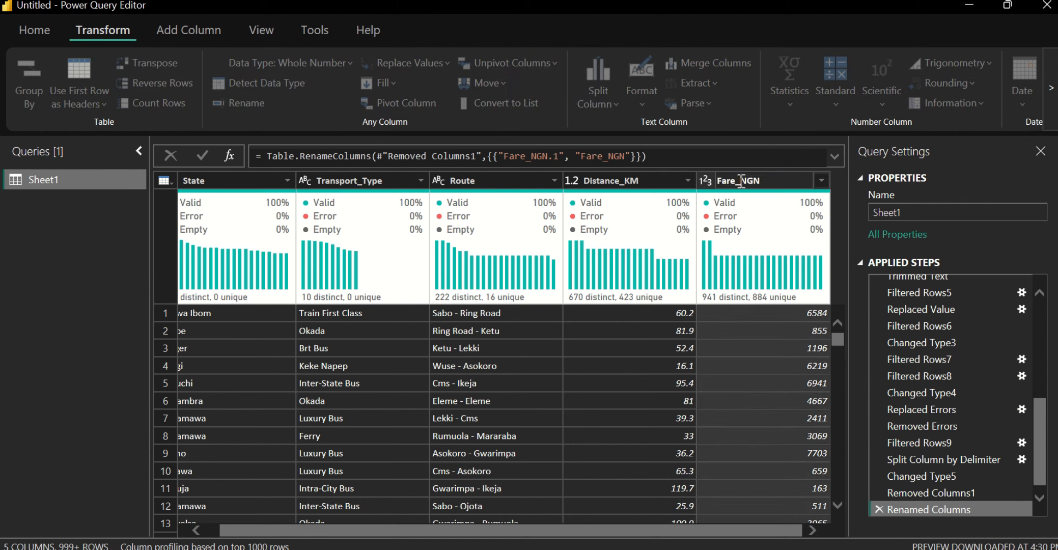
{"action": "key", "text": "Right"}
{"action": "key", "text": "Right"}
{"action": "key", "text": "Right"}
{"action": "type", "text": ")"}
{"action": "key", "text": "Return"}
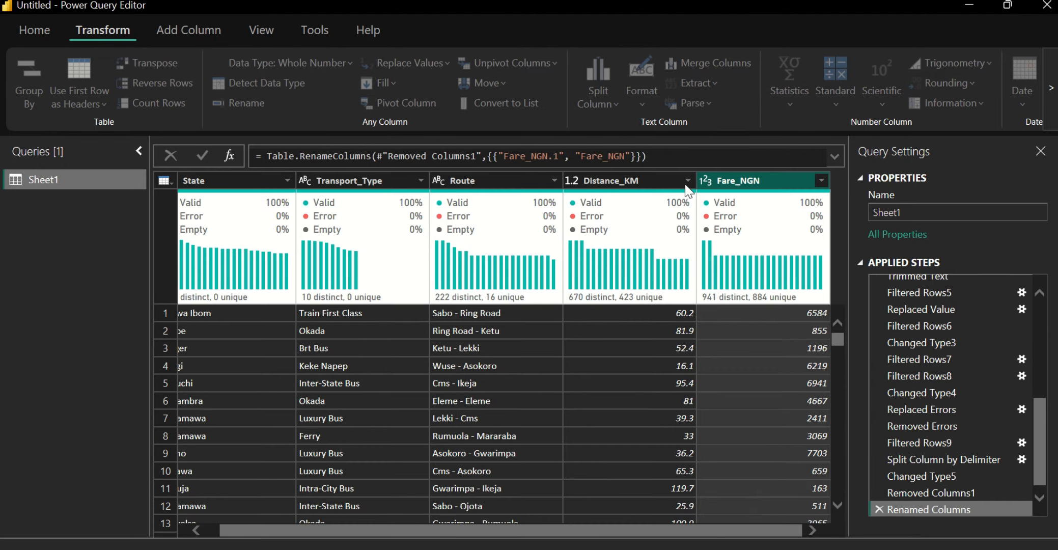
Step: Rename the Distance_KM column as Distance(KM)
{"action": "left_click", "coordinate": [687, 181]}
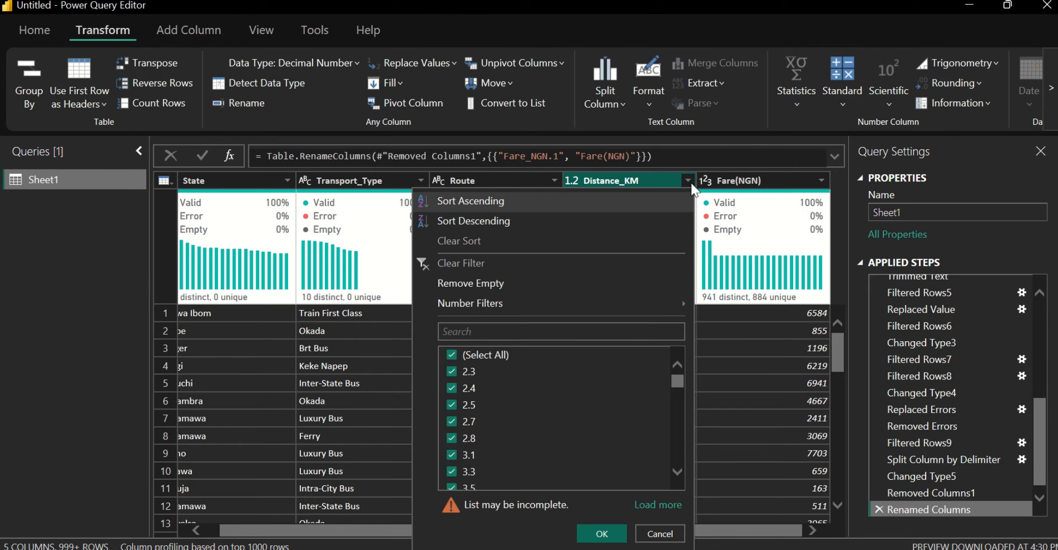
{"action": "left_click", "coordinate": [692, 188]}
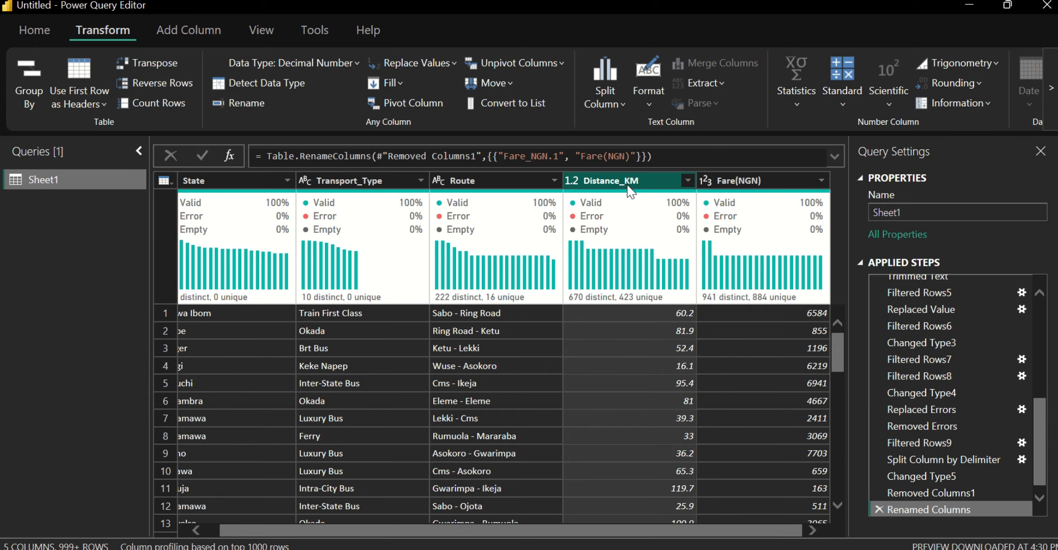
{"action": "double_click", "coordinate": [627, 184]}
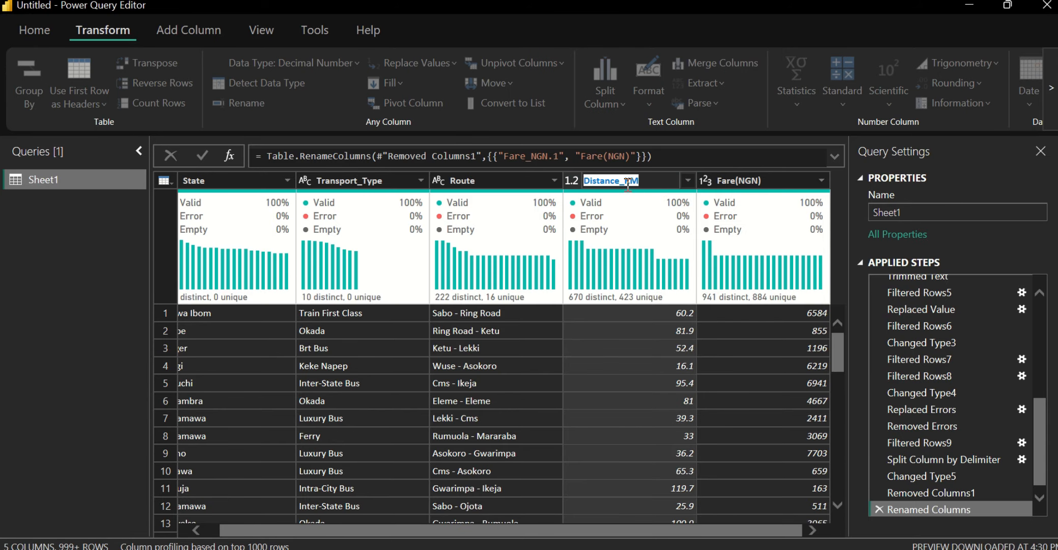
{"action": "left_click", "coordinate": [627, 182]}
{"action": "key", "text": "BackSpace"}
{"action": "type", "text": "("}
{"action": "key", "text": "End"}
{"action": "type", "text": ")"}
{"action": "key", "text": "Return"}
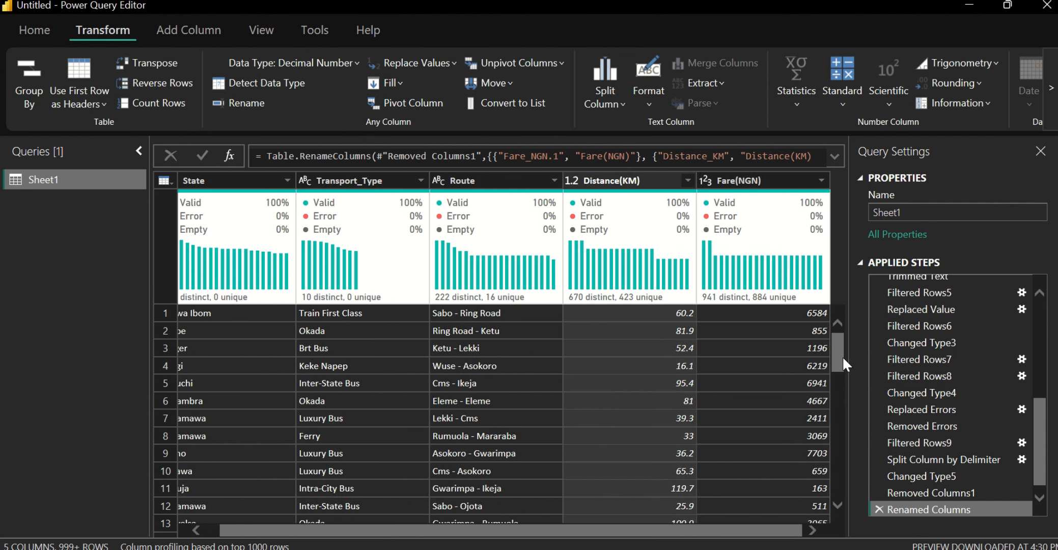
{"action": "left_click_drag", "start_coordinate": [842, 358], "coordinate": [856, 286]}
Step: Set the data type of the Fare(NGN) column to Whole Number
{"action": "left_click", "coordinate": [802, 181]}
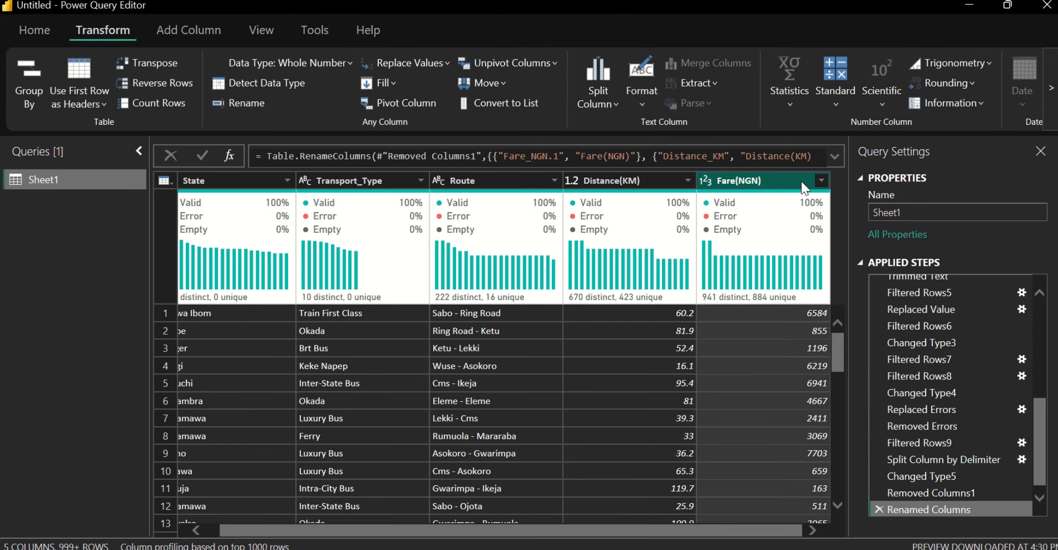
{"action": "left_click", "coordinate": [704, 180]}
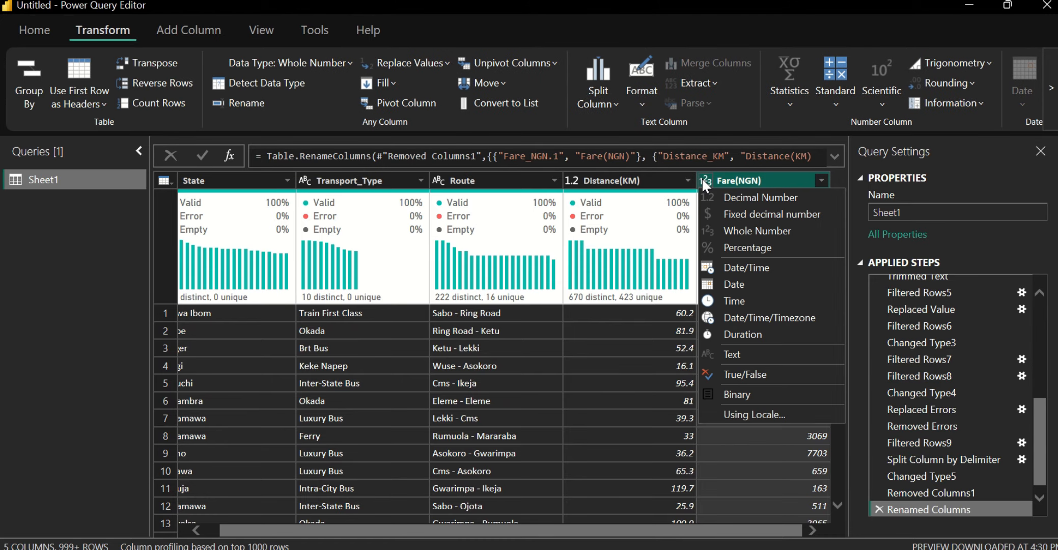
{"action": "left_click", "coordinate": [718, 229]}
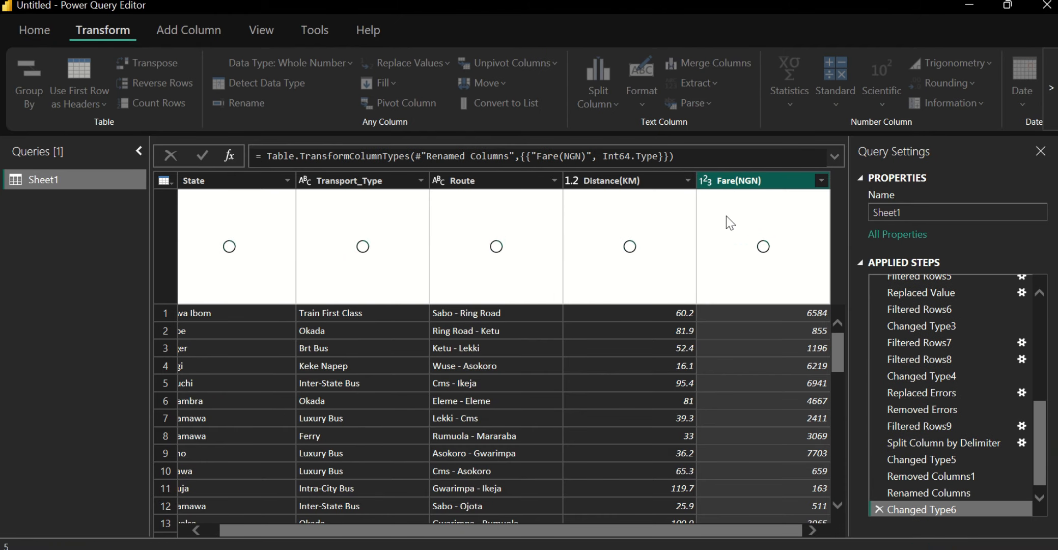
{"action": "right_click", "coordinate": [751, 183]}
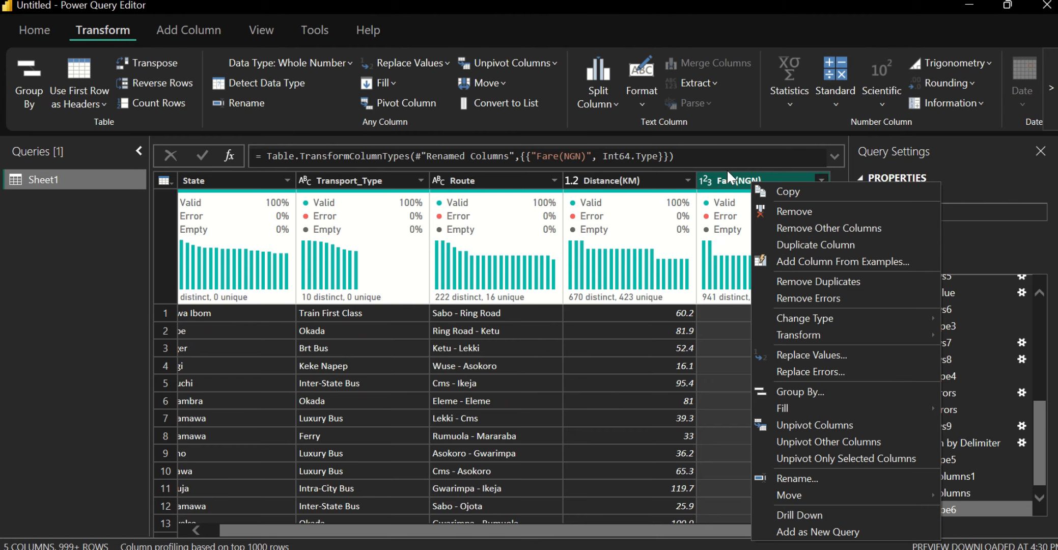
Step: Try converting the Fare(NGN) values to absolute values, and remove the resulting applied step
{"action": "left_click", "coordinate": [727, 184]}
{"action": "right_click", "coordinate": [726, 185]}
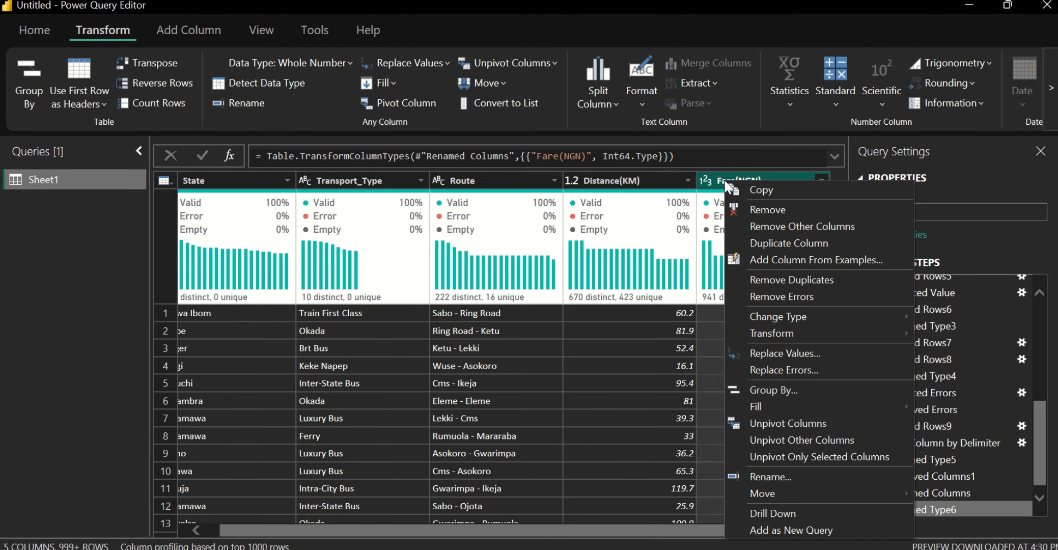
{"action": "mouse_move", "coordinate": [758, 339]}
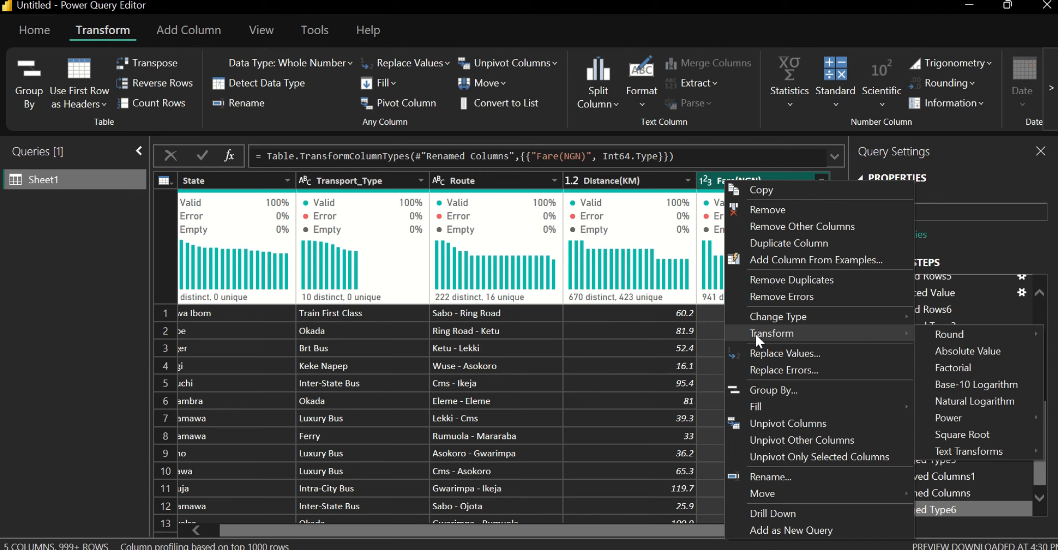
{"action": "mouse_move", "coordinate": [920, 330]}
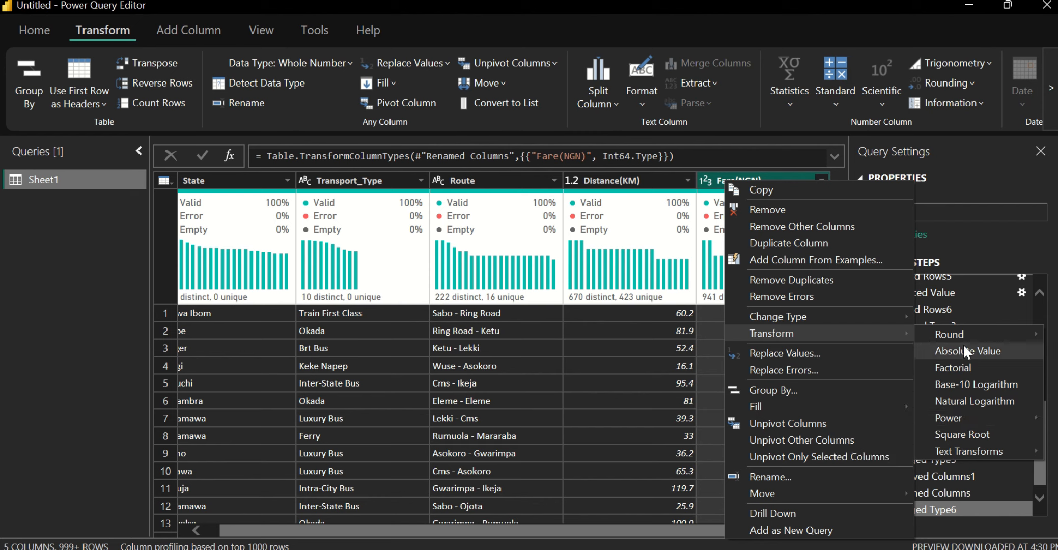
{"action": "mouse_move", "coordinate": [969, 452]}
{"action": "mouse_move", "coordinate": [958, 340]}
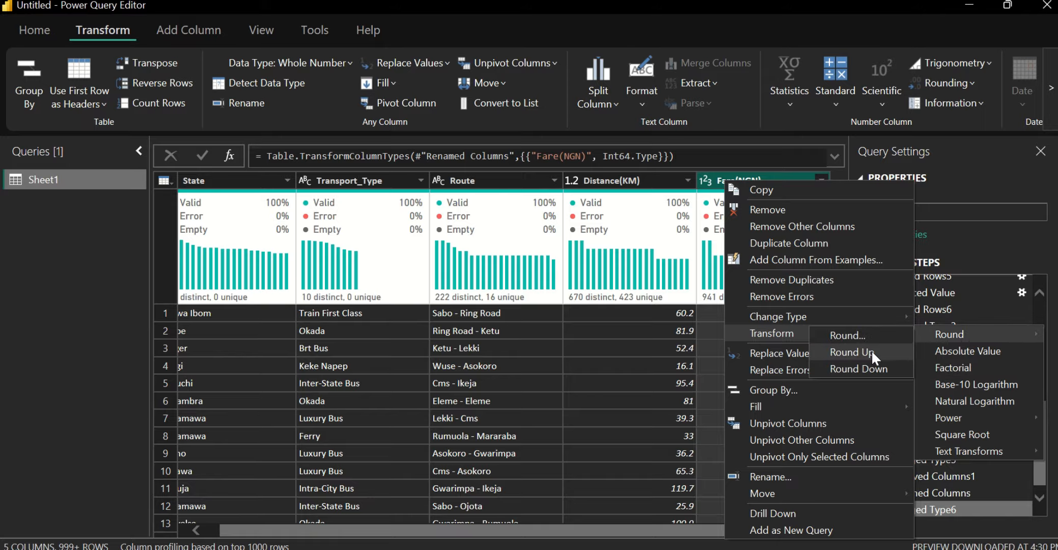
{"action": "left_click", "coordinate": [947, 351]}
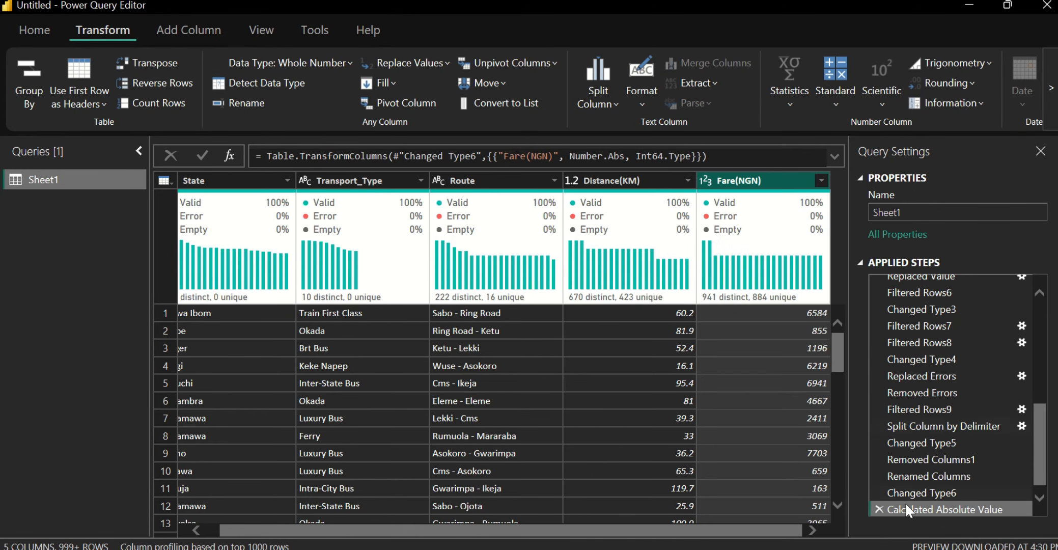
{"action": "left_click", "coordinate": [878, 508]}
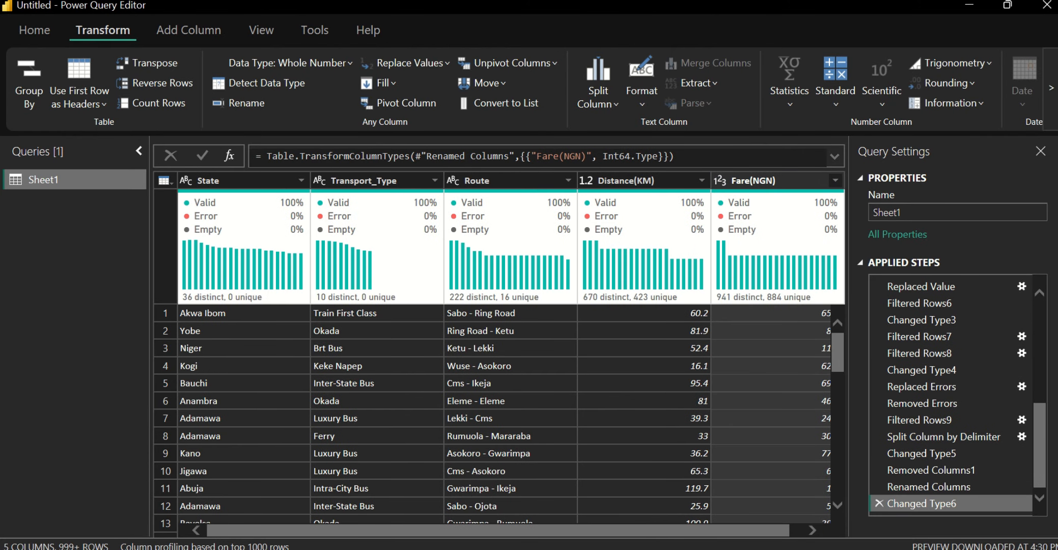
Step: Set the Distance(KM) column's data type to Decimal Number and rename the column as Distance (KM)
{"action": "scroll", "coordinate": [708, 525], "scroll_direction": "right", "scroll_amount": 2}
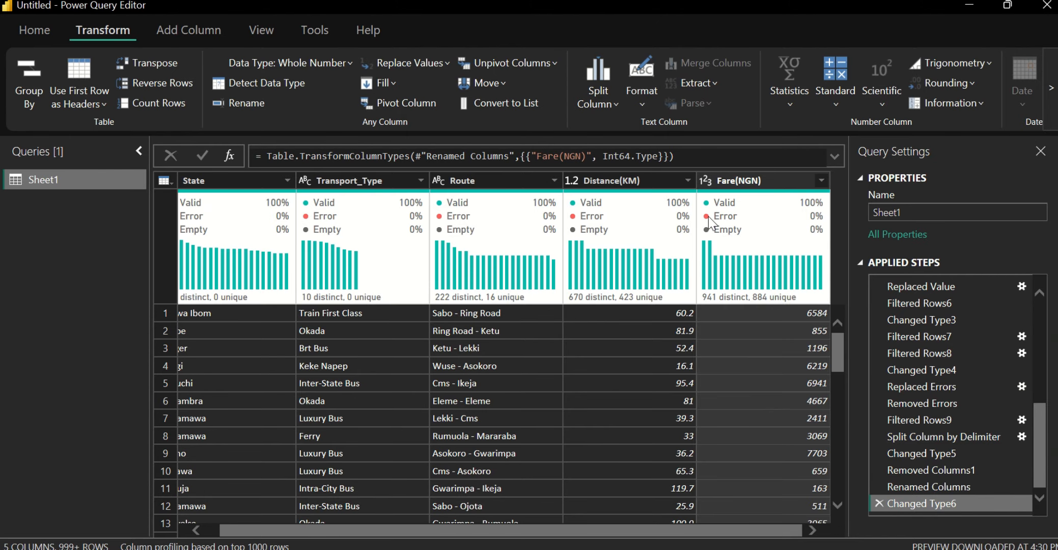
{"action": "left_click", "coordinate": [573, 180]}
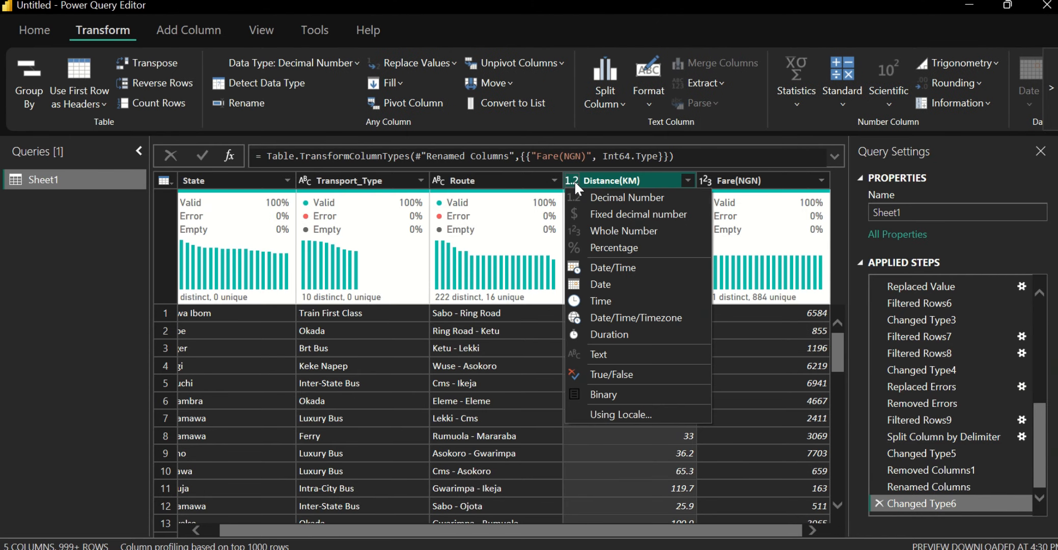
{"action": "left_click", "coordinate": [601, 197]}
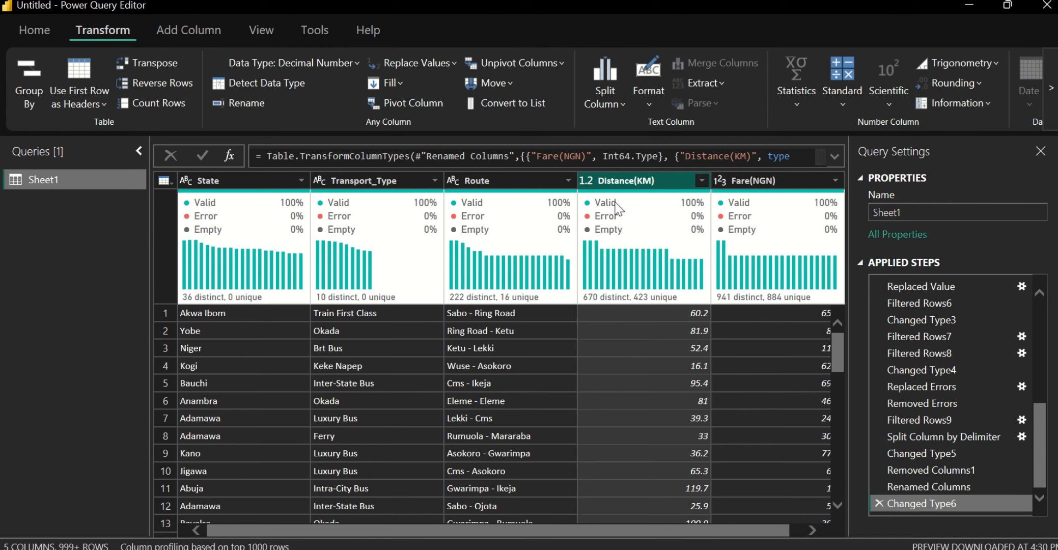
{"action": "double_click", "coordinate": [651, 181]}
{"action": "left_click", "coordinate": [639, 181]}
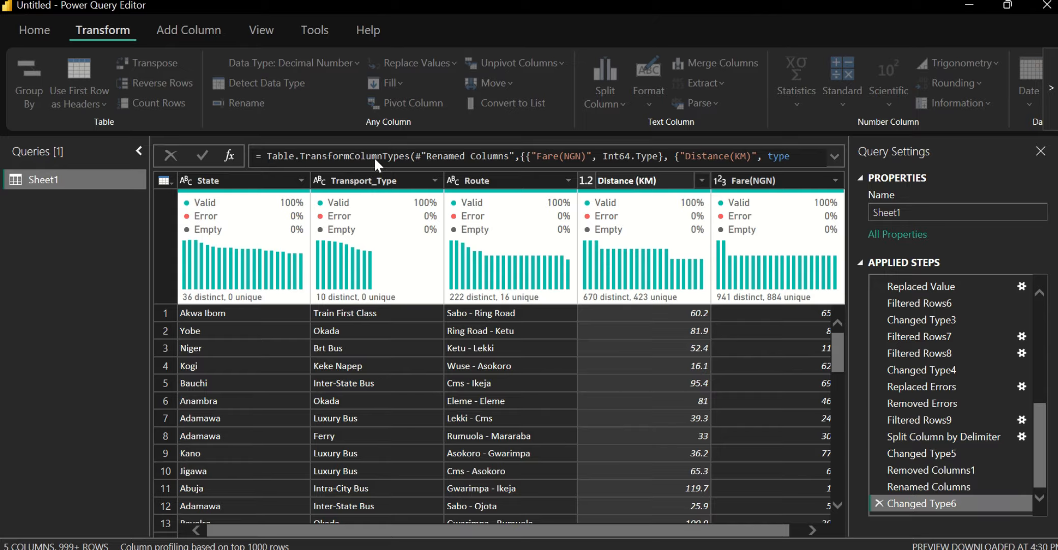
{"action": "key", "text": "Return"}
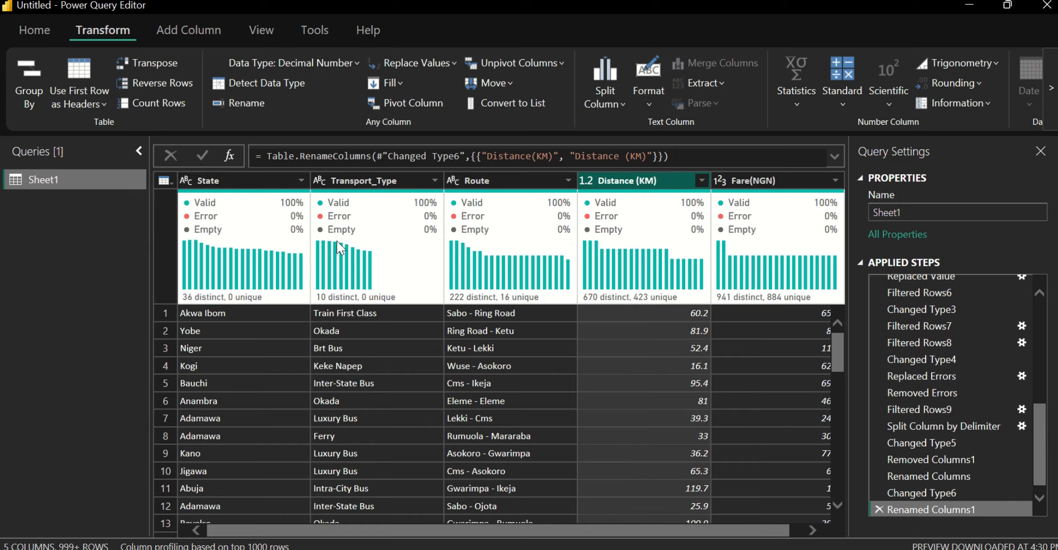
Step: Review the State column's filter values and look through the rows and columns of the cleaned table
{"action": "left_click", "coordinate": [301, 181]}
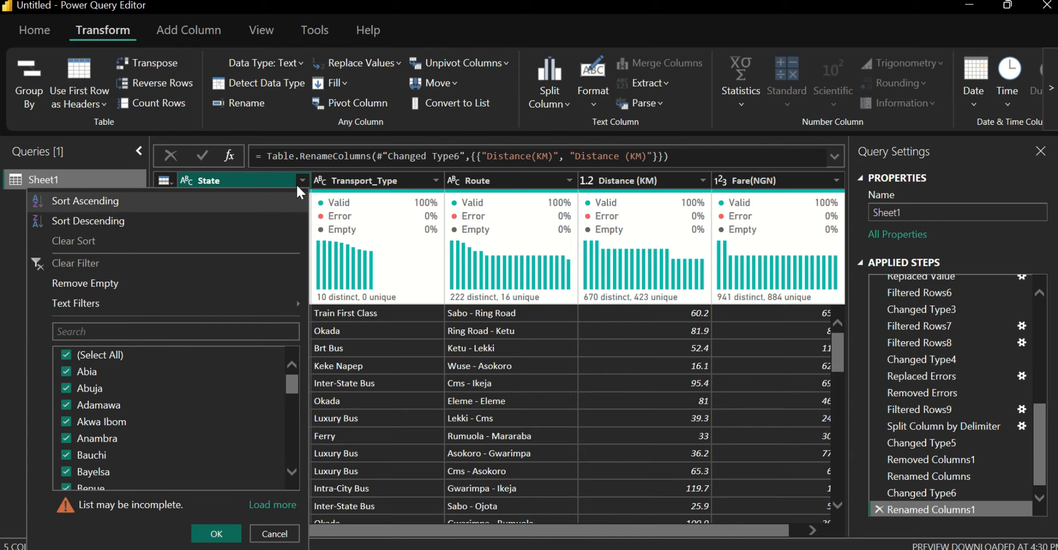
{"action": "left_click_drag", "start_coordinate": [291, 383], "coordinate": [297, 293]}
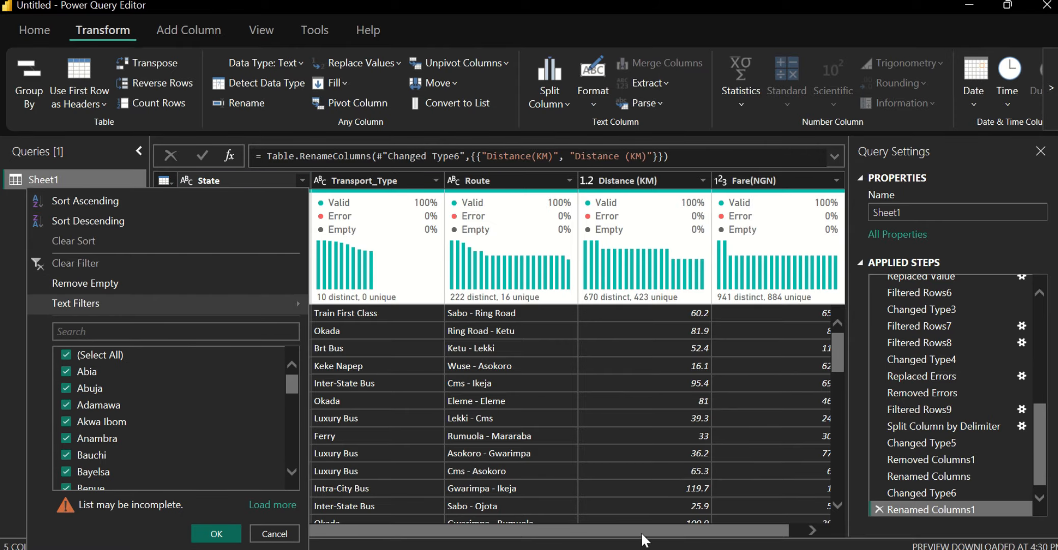
{"action": "left_click_drag", "start_coordinate": [643, 533], "coordinate": [697, 527]}
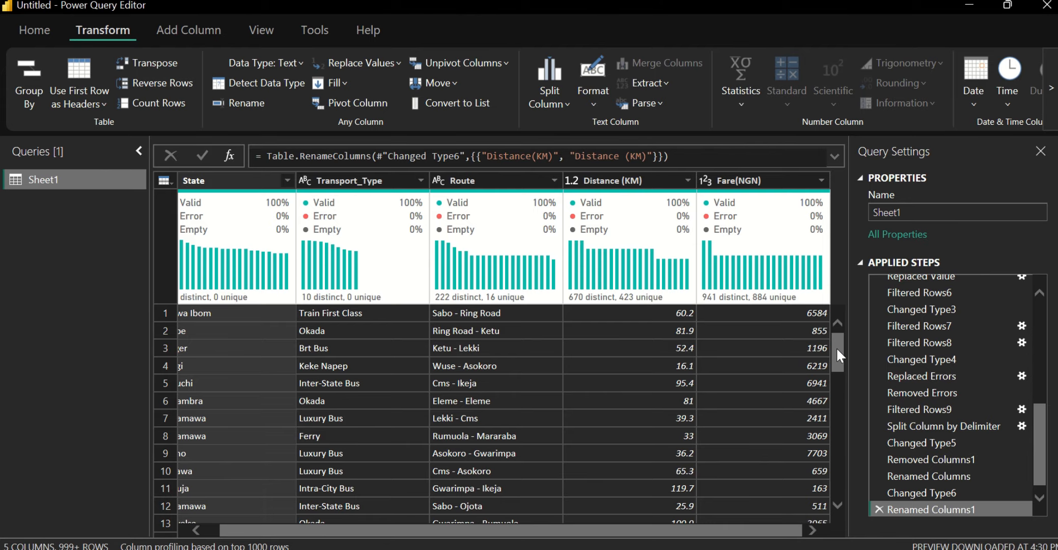
{"action": "left_click_drag", "start_coordinate": [837, 351], "coordinate": [837, 530]}
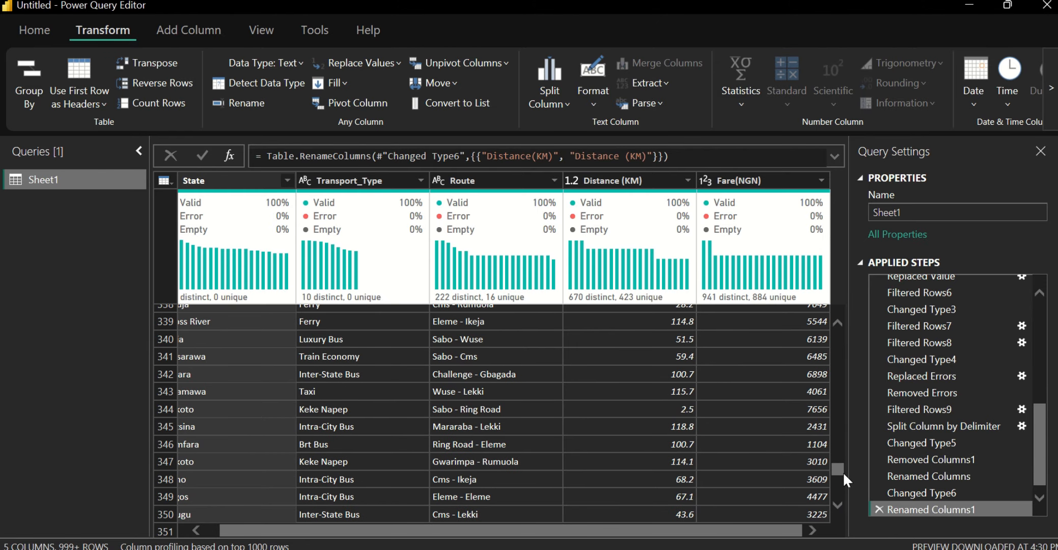
{"action": "left_click_drag", "start_coordinate": [844, 474], "coordinate": [841, 519]}
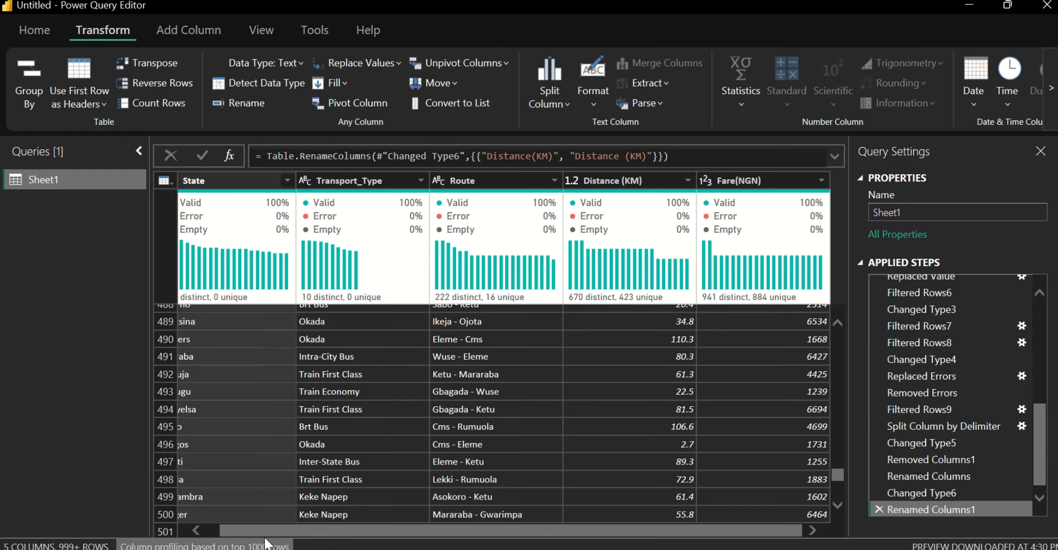
{"action": "left_click_drag", "start_coordinate": [840, 480], "coordinate": [839, 321]}
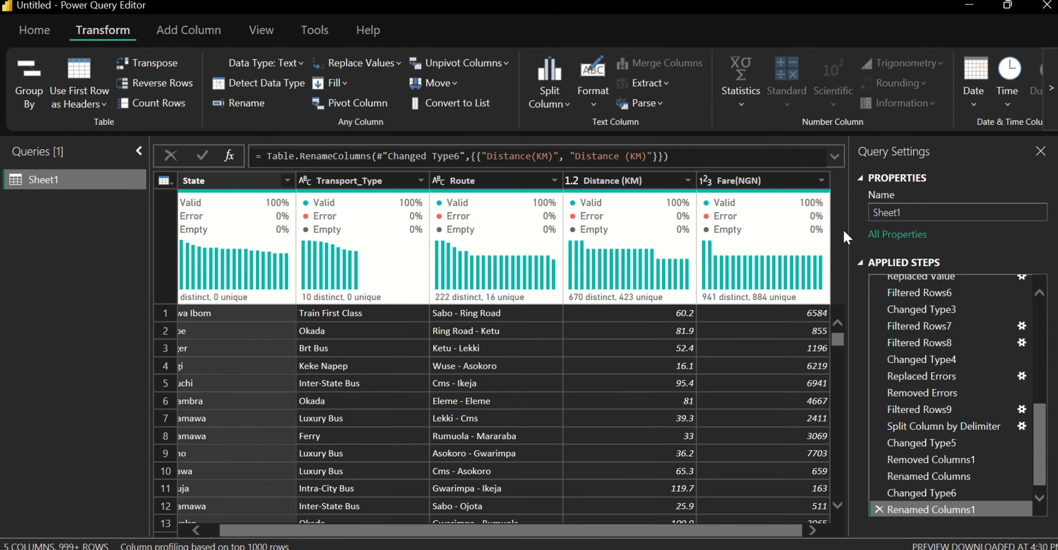
{"action": "left_click_drag", "start_coordinate": [401, 529], "coordinate": [270, 507]}
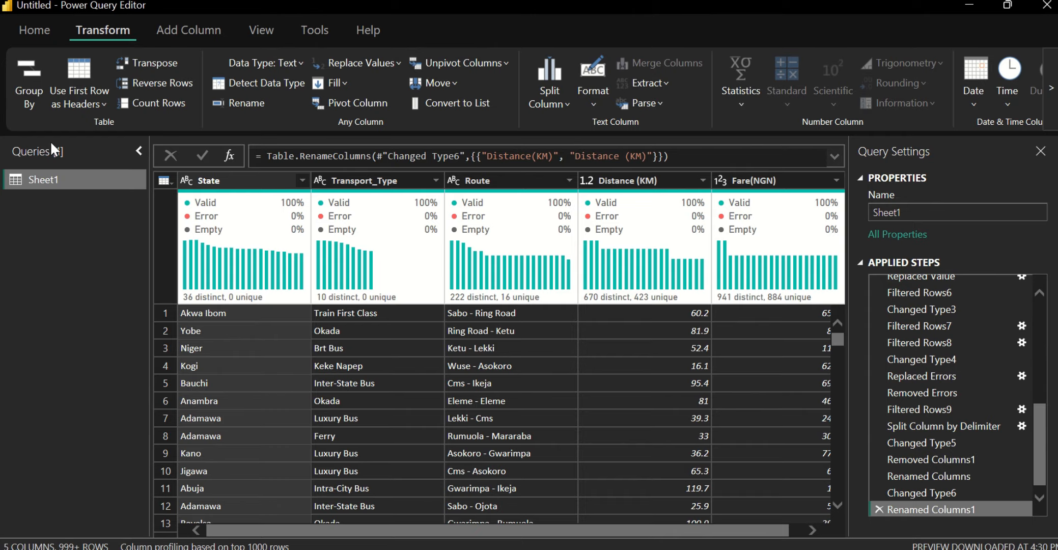
Step: Close and apply the query changes to load the data, and open the reported load errors
{"action": "left_click", "coordinate": [38, 29]}
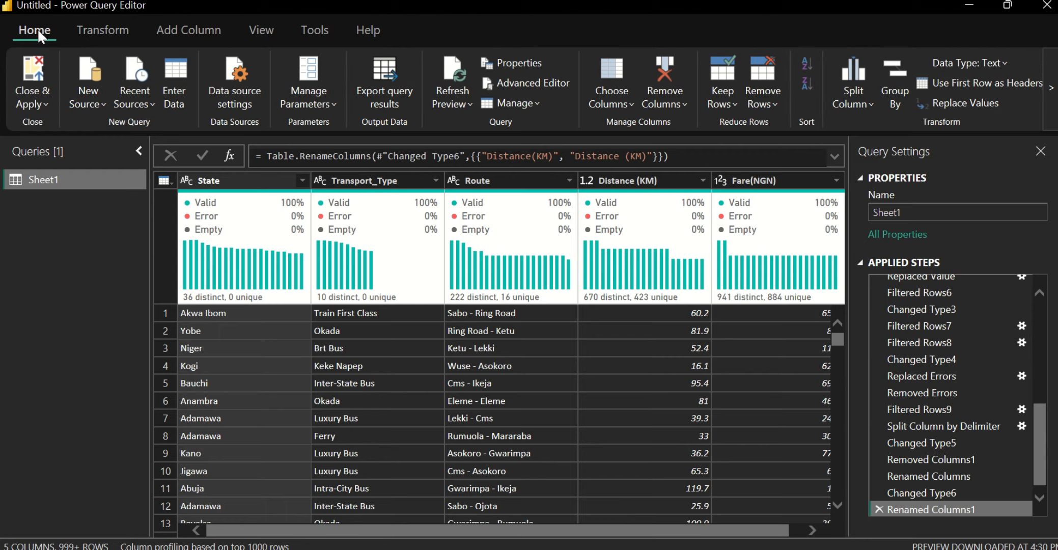
{"action": "left_click", "coordinate": [39, 78]}
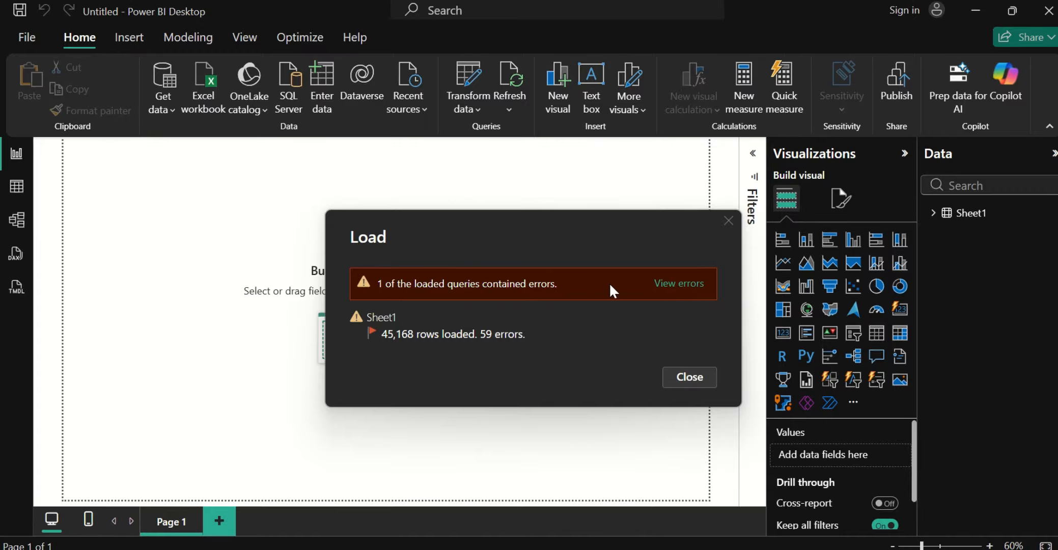
{"action": "left_click", "coordinate": [667, 285]}
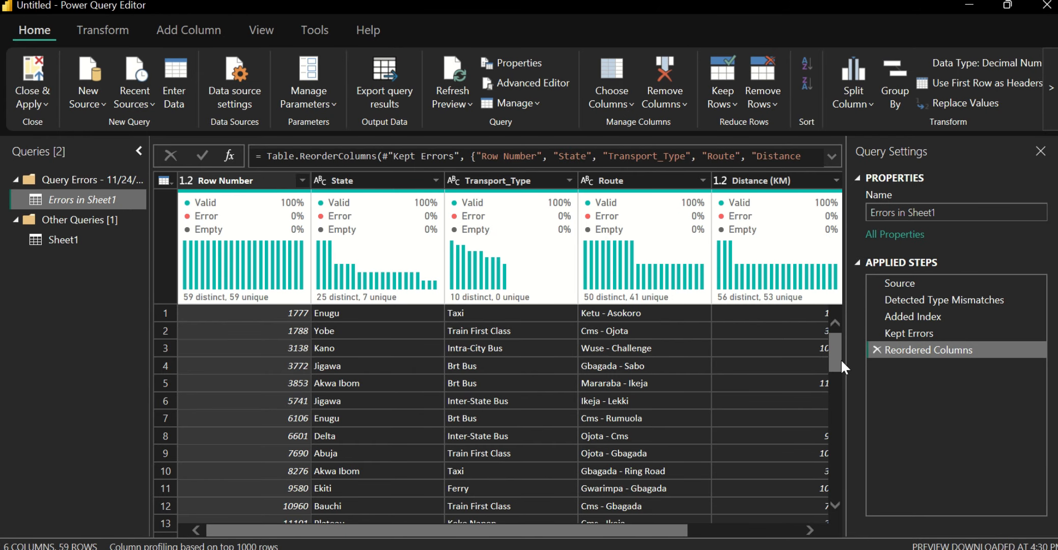
Step: In the Errors in Sheet1 query, set the data type of the Fare(NGN) column to Whole Number
{"action": "left_click_drag", "start_coordinate": [835, 352], "coordinate": [848, 320]}
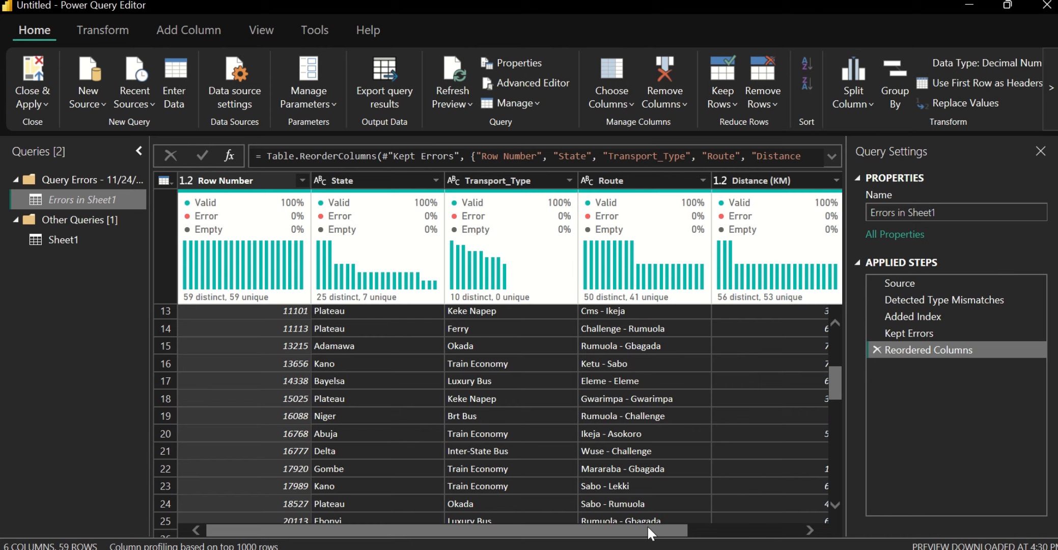
{"action": "left_click_drag", "start_coordinate": [647, 525], "coordinate": [767, 522]}
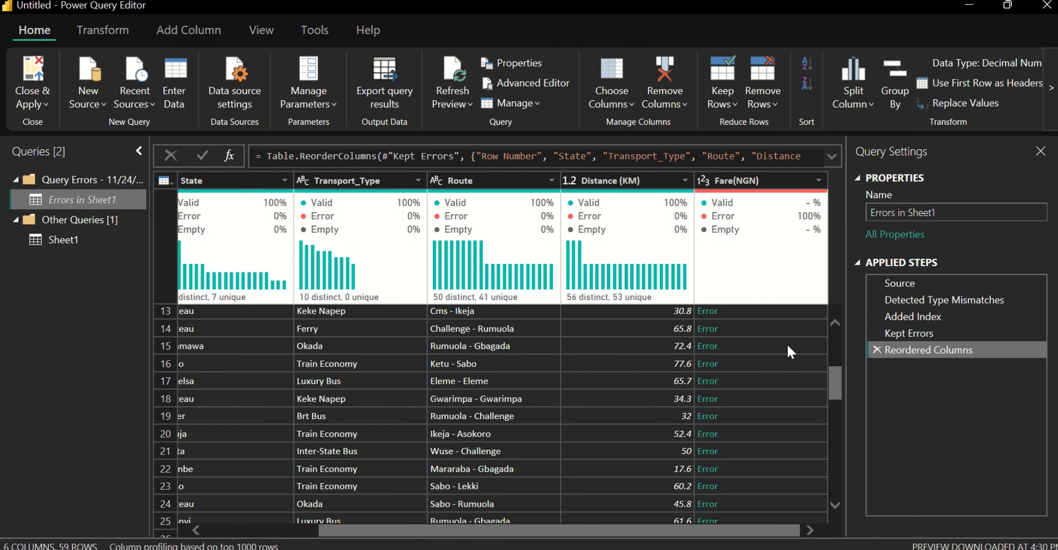
{"action": "mouse_move", "coordinate": [748, 193]}
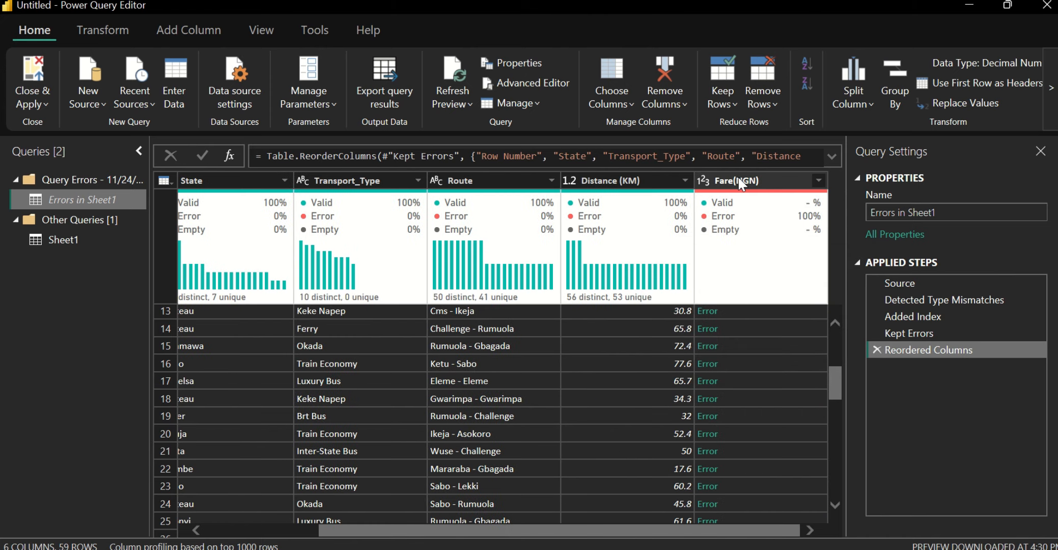
{"action": "left_click", "coordinate": [705, 180]}
{"action": "left_click", "coordinate": [706, 179]}
{"action": "left_click", "coordinate": [706, 179]}
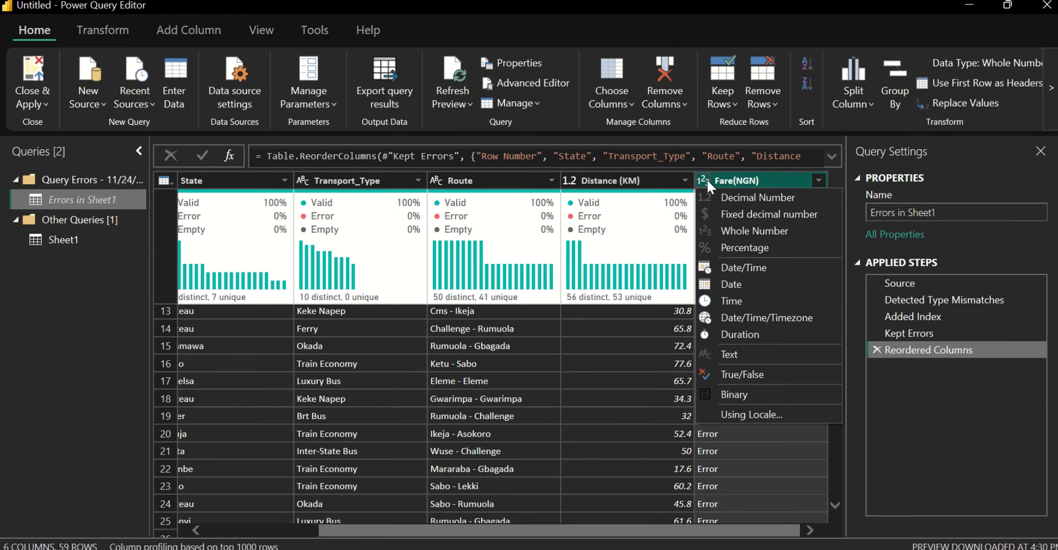
{"action": "left_click", "coordinate": [731, 236]}
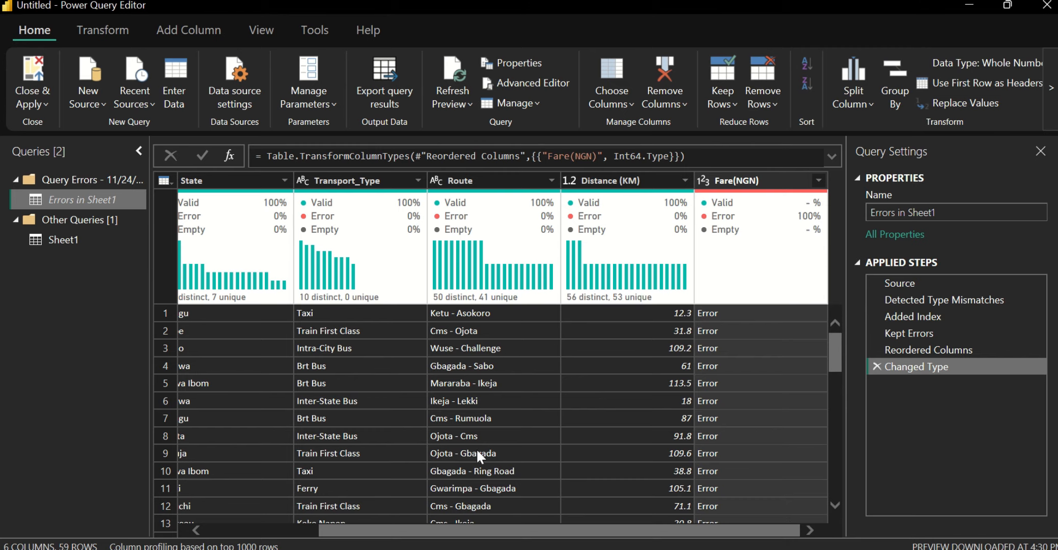
Step: Try reapplying the Whole Number data type to the Fare(NGN) column of the Errors in Sheet1 query
{"action": "left_click", "coordinate": [100, 28]}
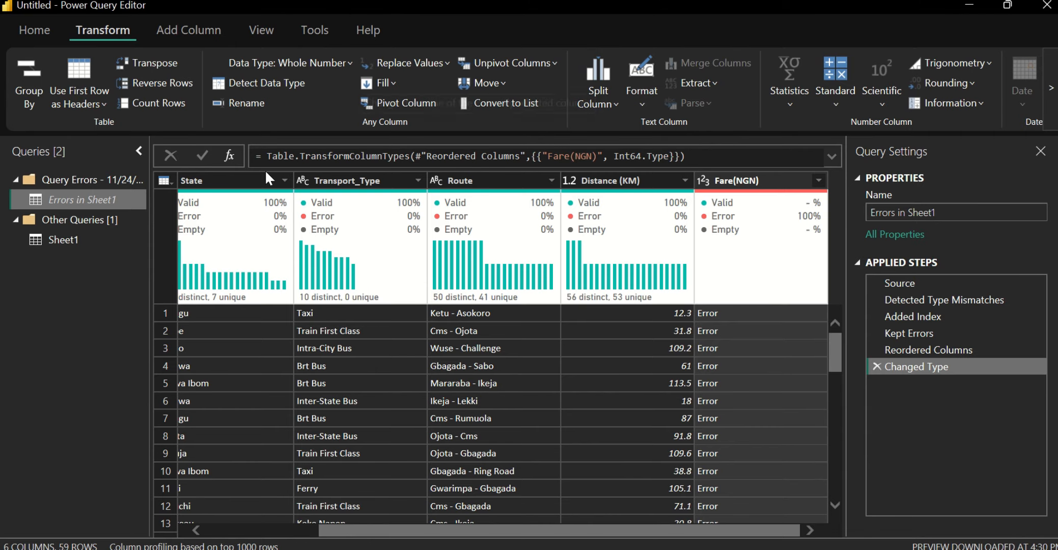
{"action": "left_click", "coordinate": [49, 25]}
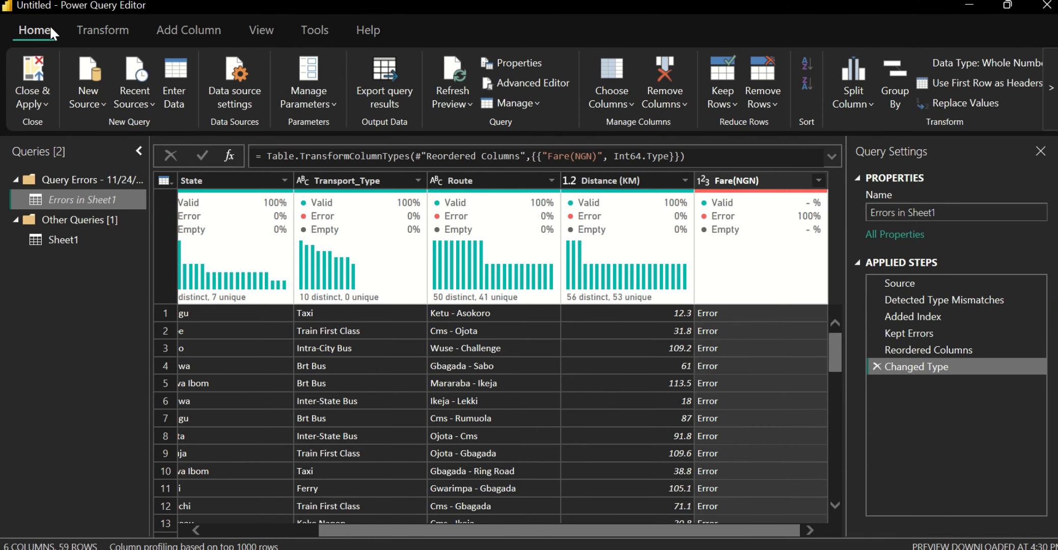
{"action": "left_click", "coordinate": [96, 28]}
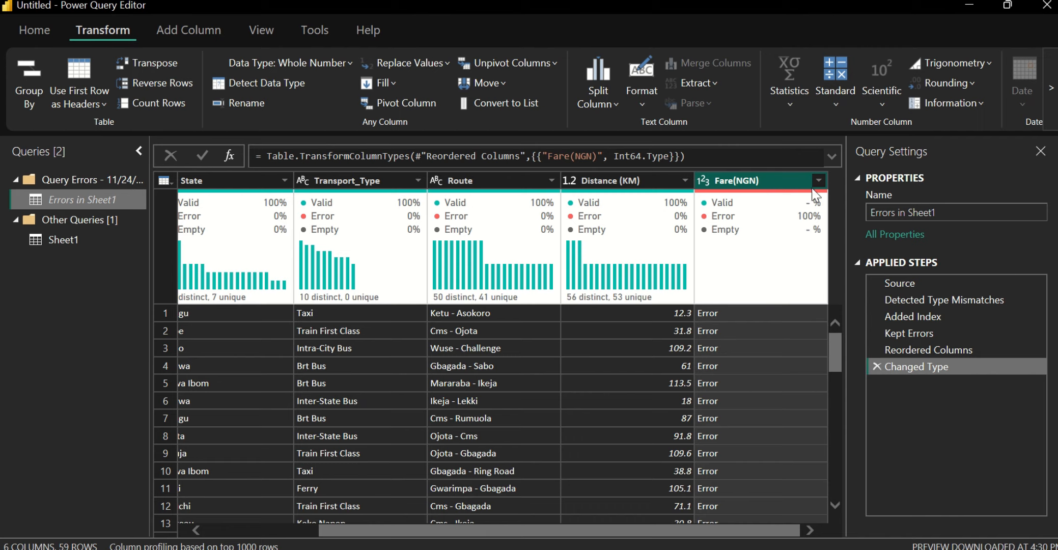
{"action": "left_click", "coordinate": [702, 181]}
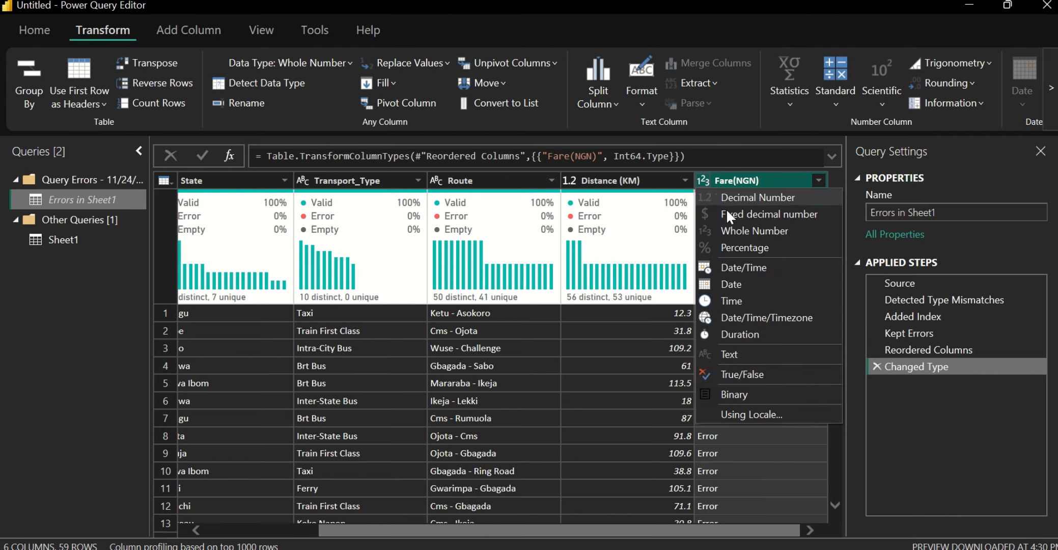
{"action": "left_click", "coordinate": [729, 230]}
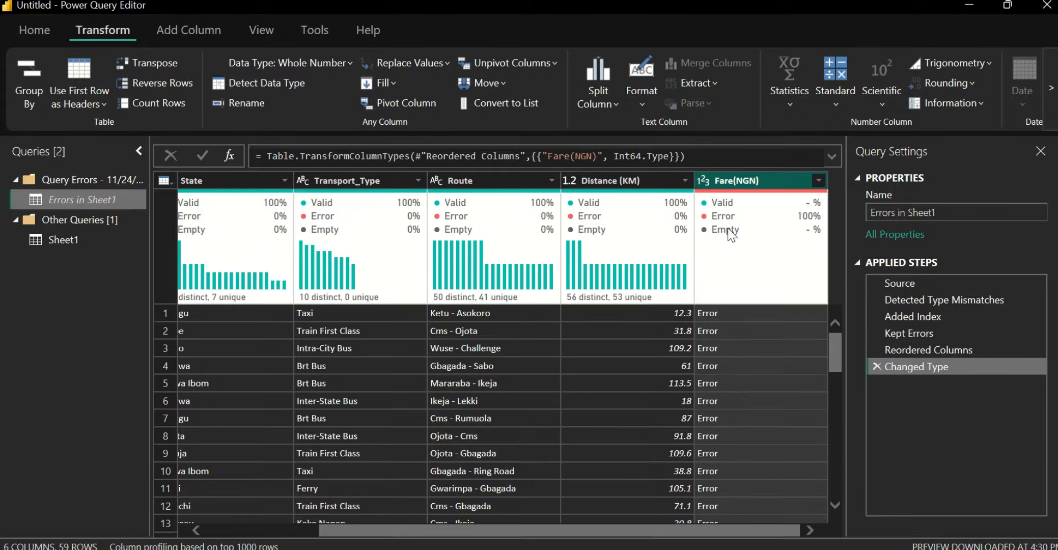
Step: Compare the Sheet1 query with the Errors in Sheet1 query, checking the column quality of Fare(NGN)
{"action": "left_click", "coordinate": [60, 240]}
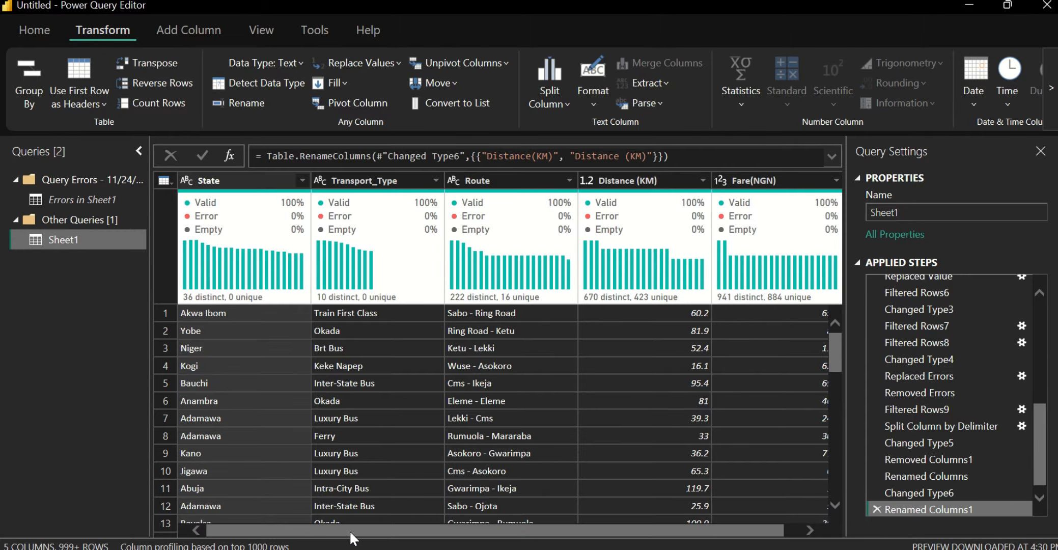
{"action": "left_click_drag", "start_coordinate": [350, 532], "coordinate": [512, 548]}
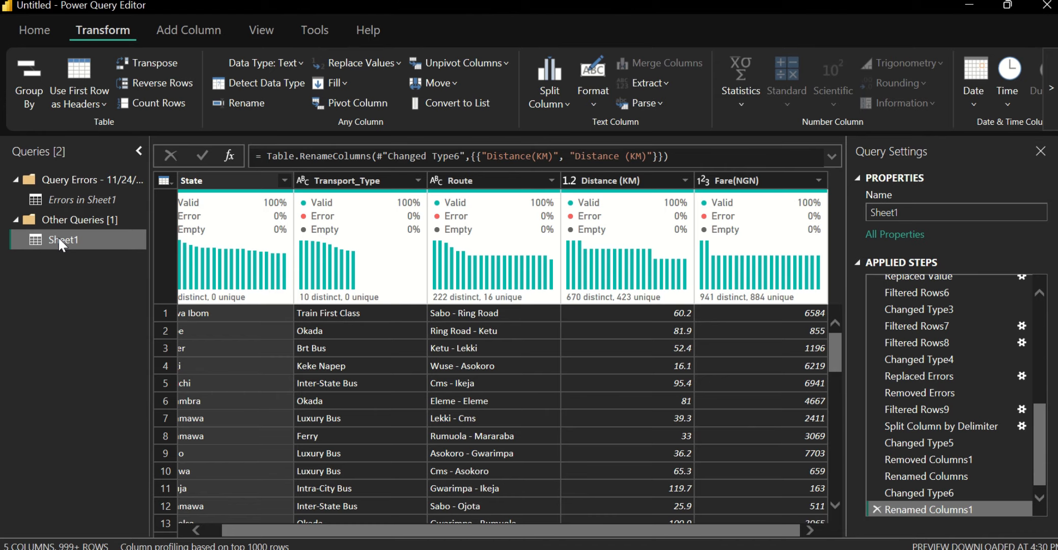
{"action": "left_click", "coordinate": [72, 200]}
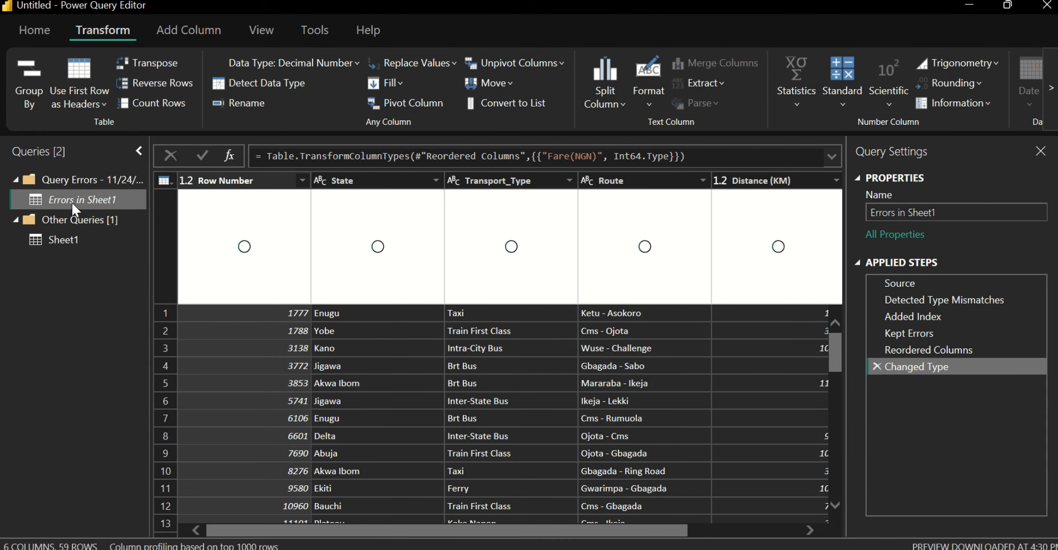
{"action": "left_click", "coordinate": [69, 237]}
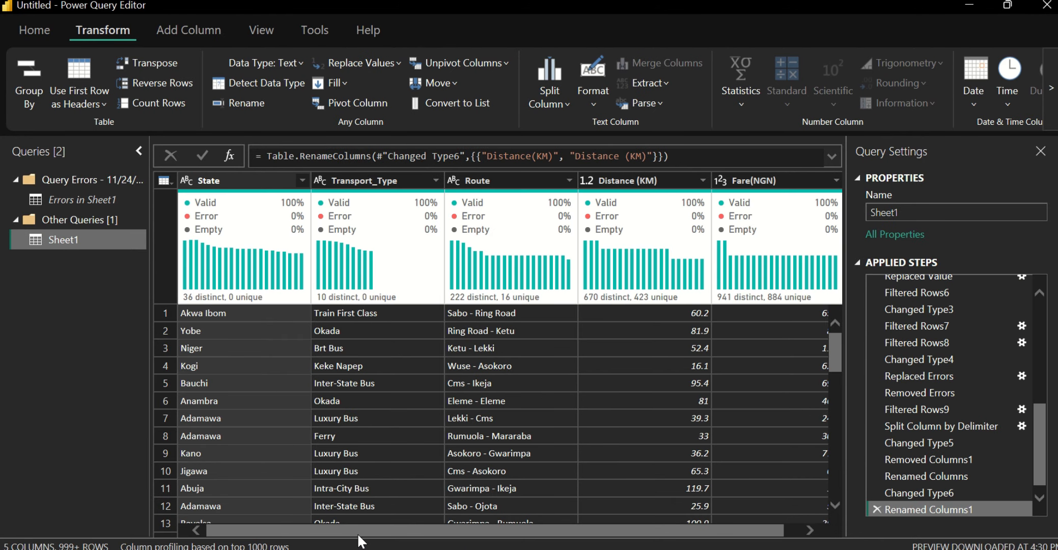
Step: Close and apply the query edits, and apply the pending query changes in the report
{"action": "double_click", "coordinate": [49, 239]}
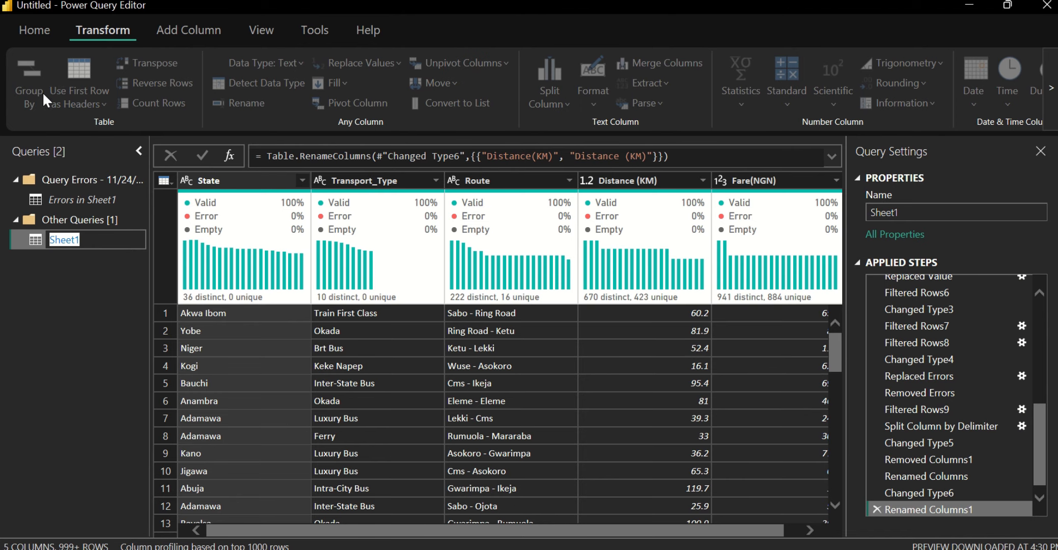
{"action": "key", "text": "Return"}
{"action": "left_click", "coordinate": [43, 21]}
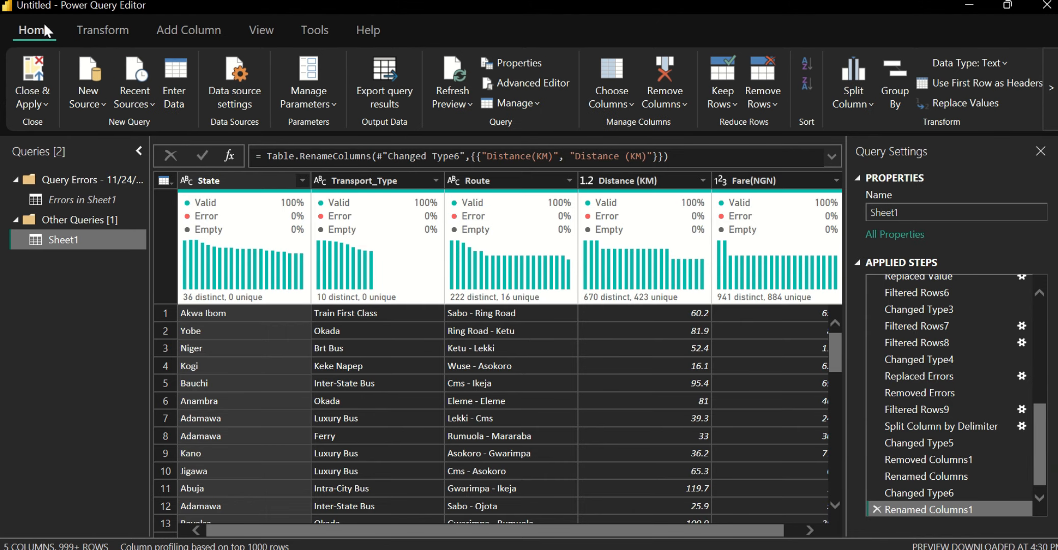
{"action": "left_click", "coordinate": [25, 86]}
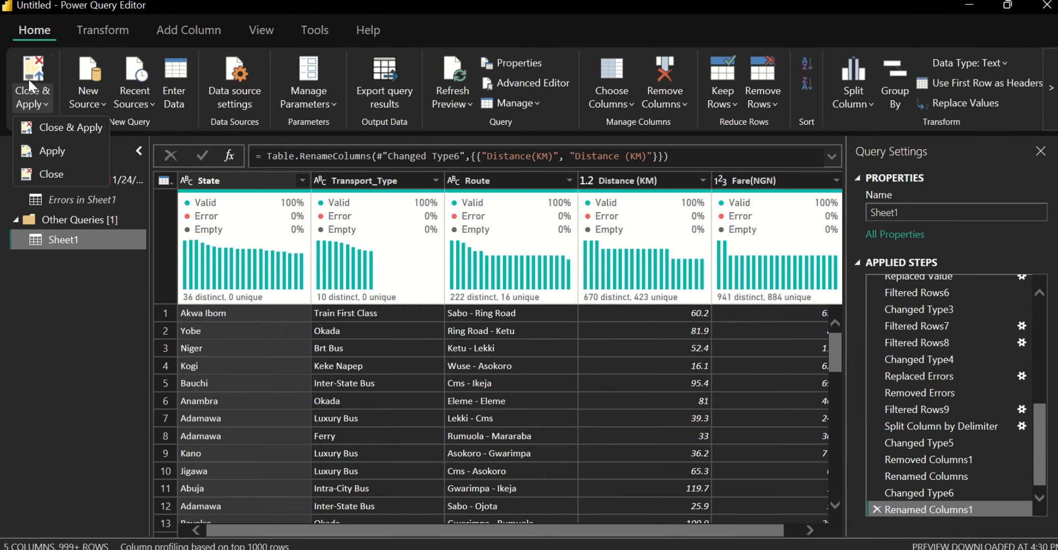
{"action": "left_click", "coordinate": [44, 125]}
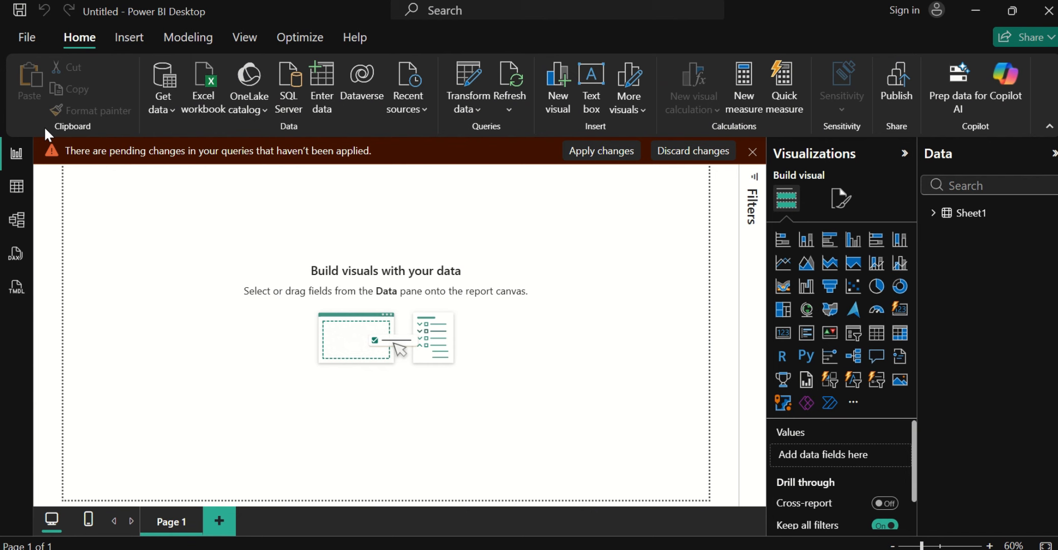
{"action": "left_click", "coordinate": [570, 151]}
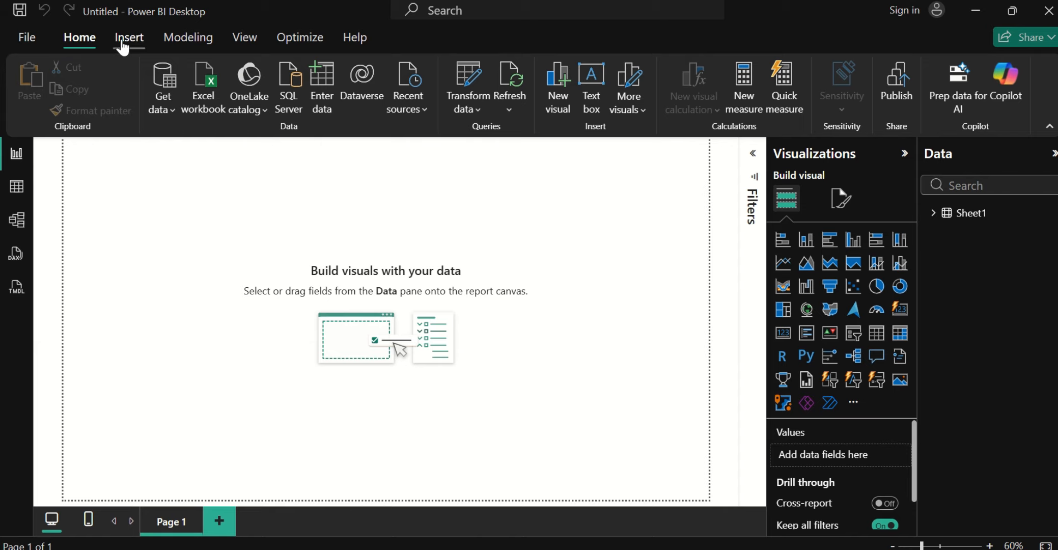
{"action": "left_click", "coordinate": [243, 39]}
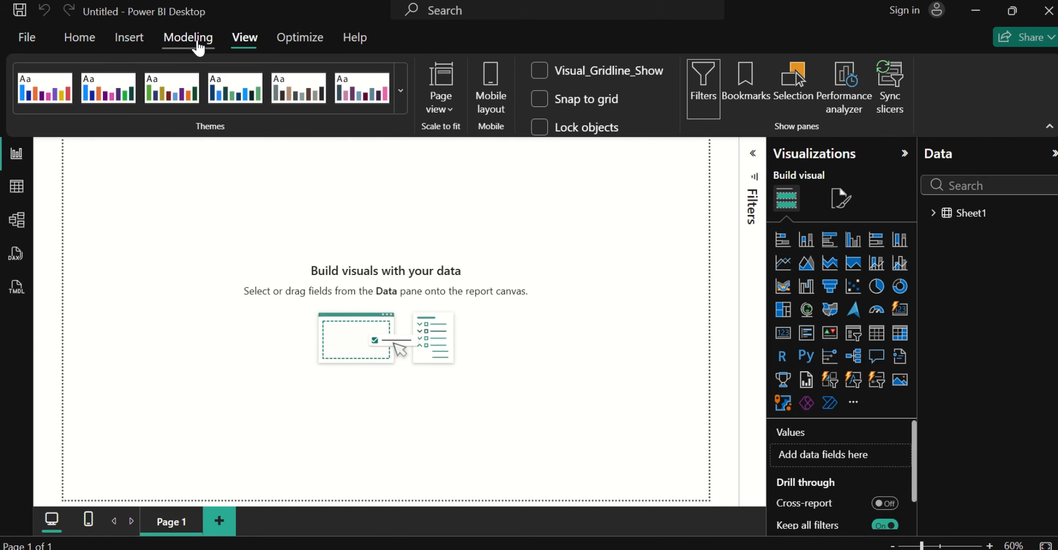
{"action": "left_click", "coordinate": [197, 45]}
{"action": "left_click", "coordinate": [141, 44]}
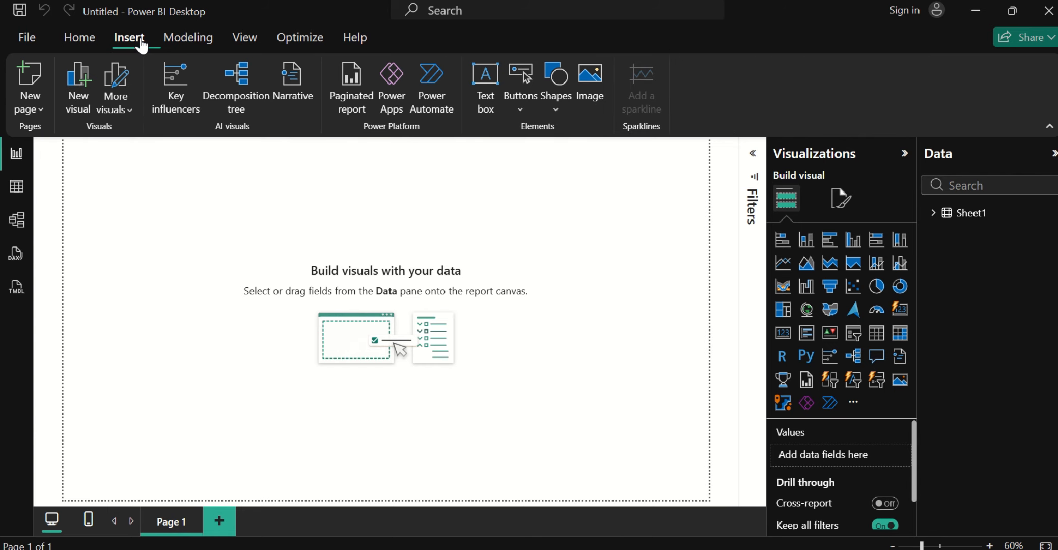
Step: In the Power Query Editor, move the Errors in Sheet1 query into the Other Queries group, and close and apply the change
{"action": "left_click", "coordinate": [83, 48]}
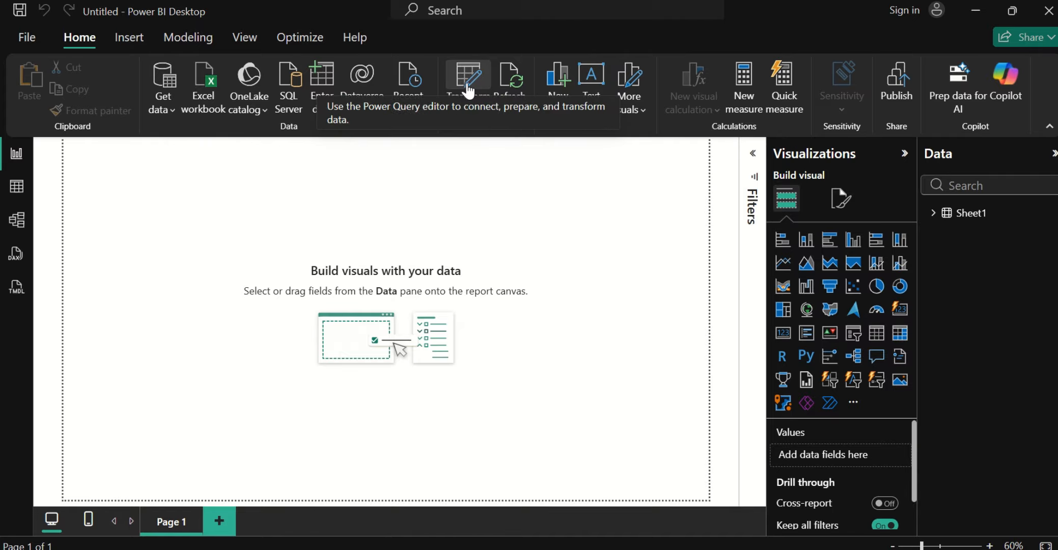
{"action": "left_click", "coordinate": [471, 104]}
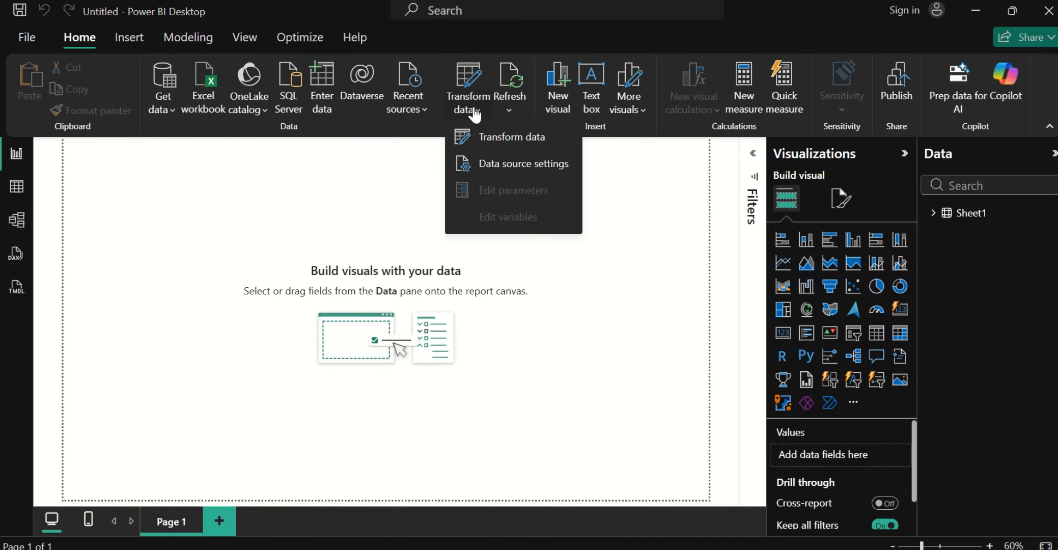
{"action": "left_click", "coordinate": [493, 132]}
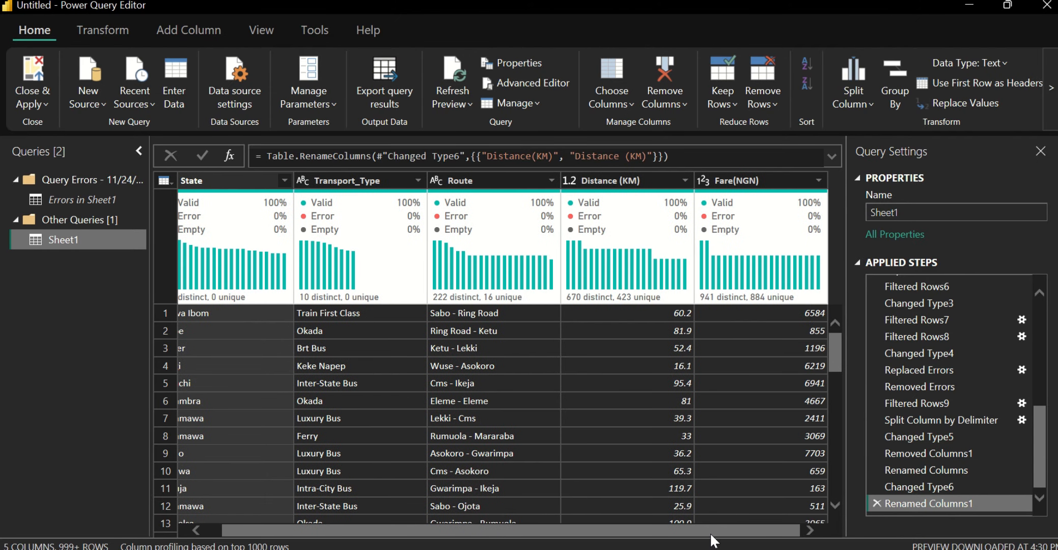
{"action": "left_click", "coordinate": [60, 203]}
{"action": "left_click_drag", "start_coordinate": [61, 202], "coordinate": [74, 241]}
{"action": "left_click", "coordinate": [73, 240]}
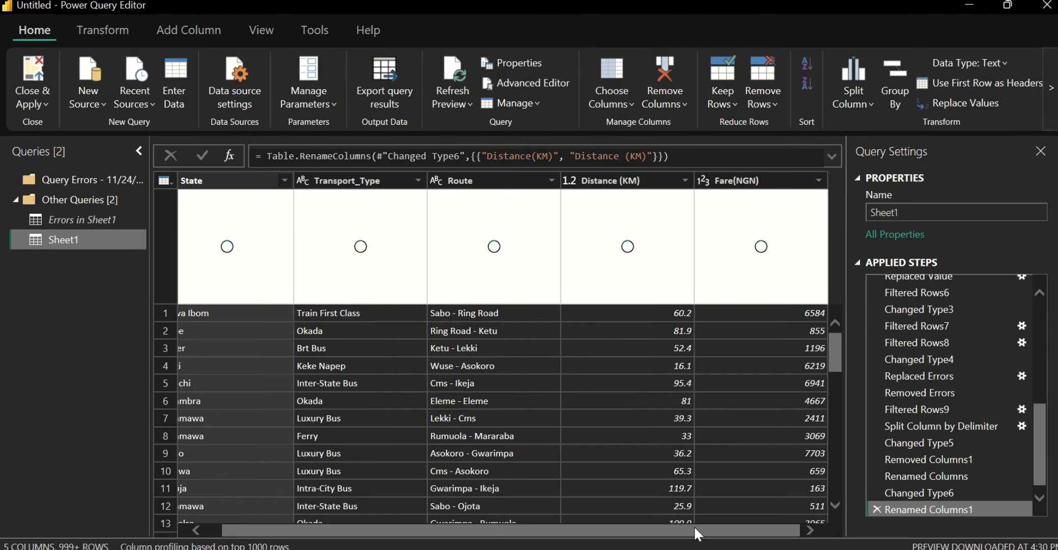
{"action": "scroll", "coordinate": [696, 533], "scroll_direction": "right", "scroll_amount": 1}
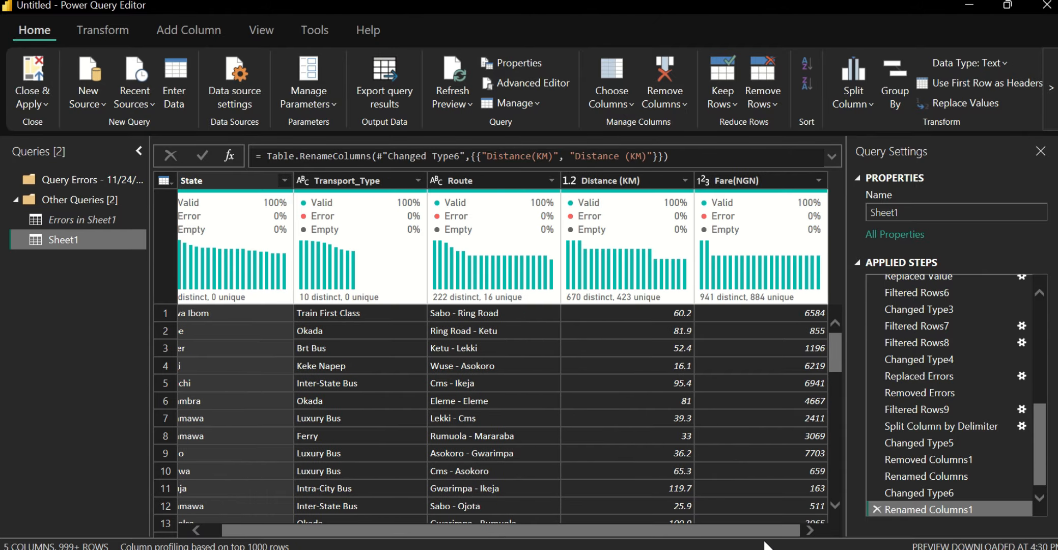
{"action": "left_click", "coordinate": [38, 71]}
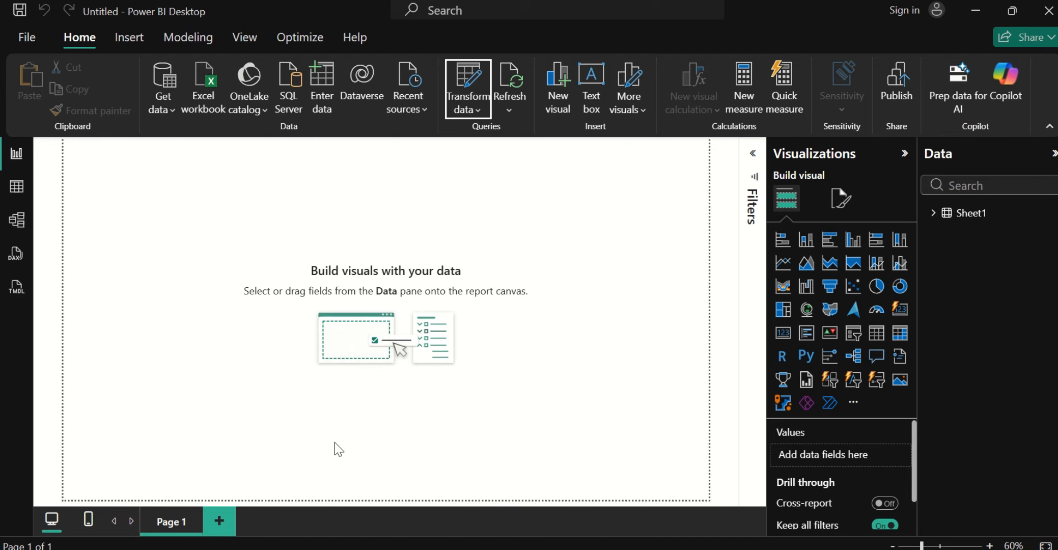